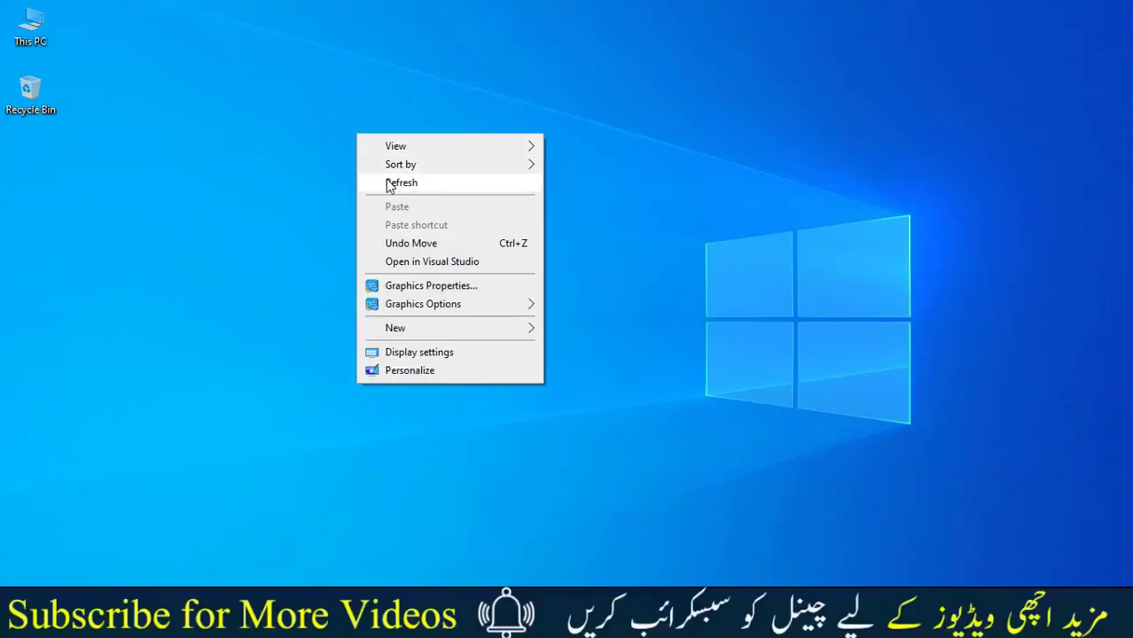
Step: Refresh the Windows desktop twice from its right-click menu
right_click(387, 180)
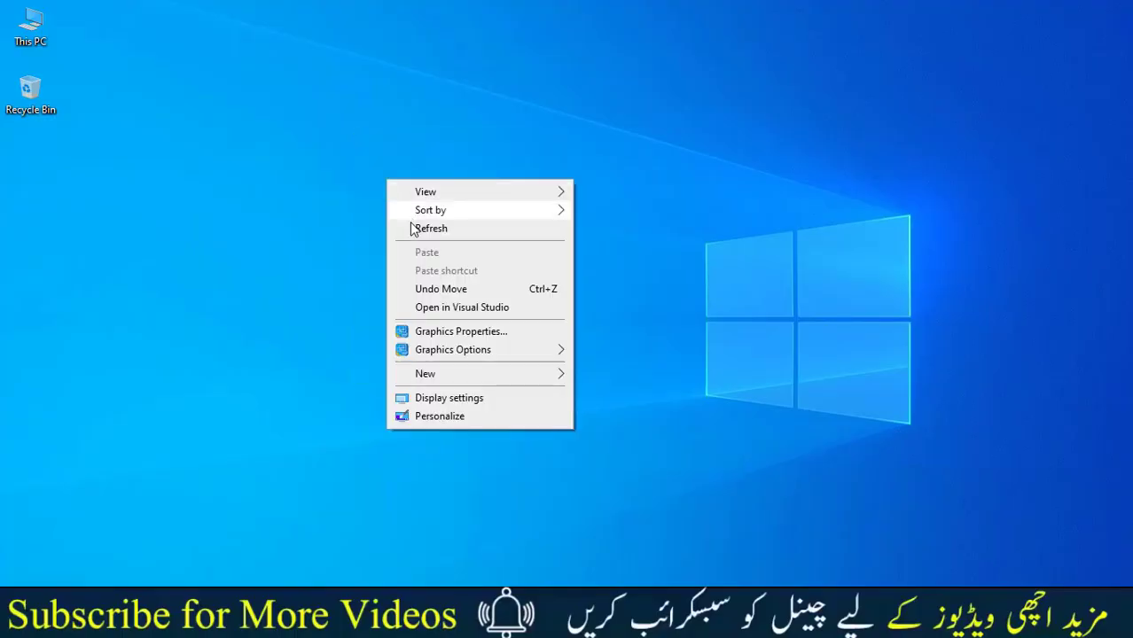
left_click(407, 228)
right_click(404, 223)
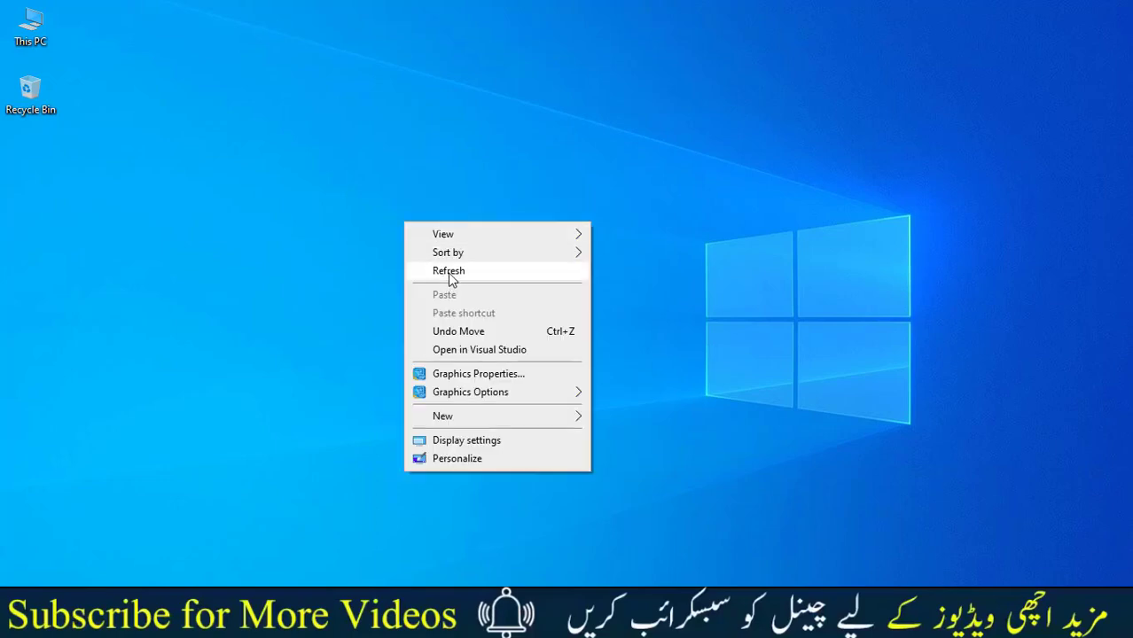
left_click(450, 275)
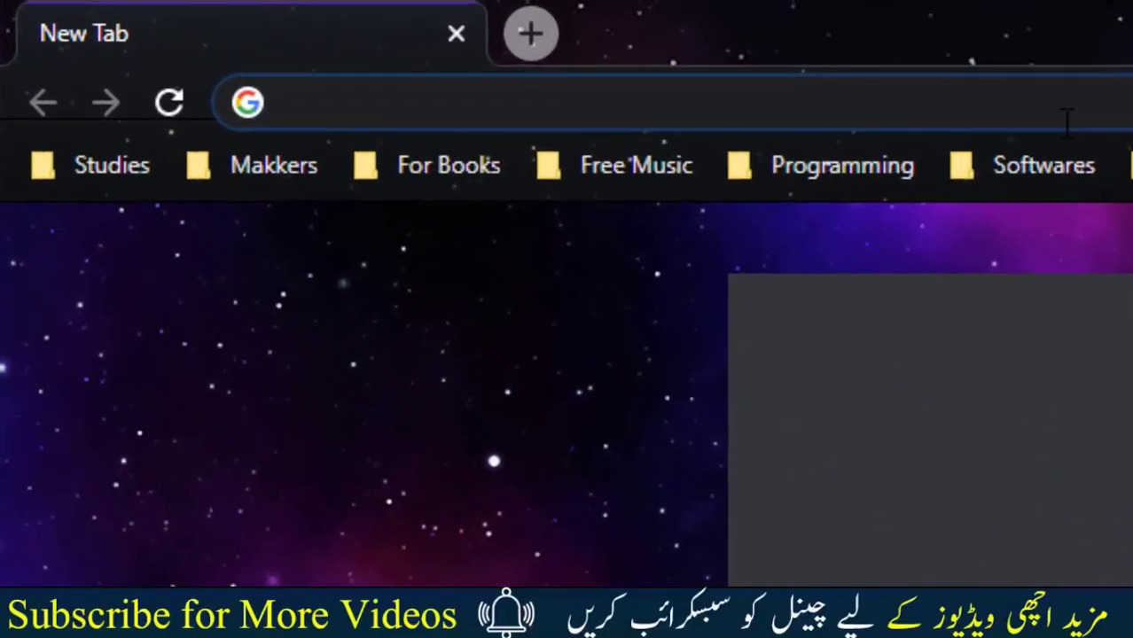
Step: Load lms.digiskills.pk and continue to the 'Not Registered? Sign up' trainee page
type("https://lms.digiskills.pk/")
key("Return")
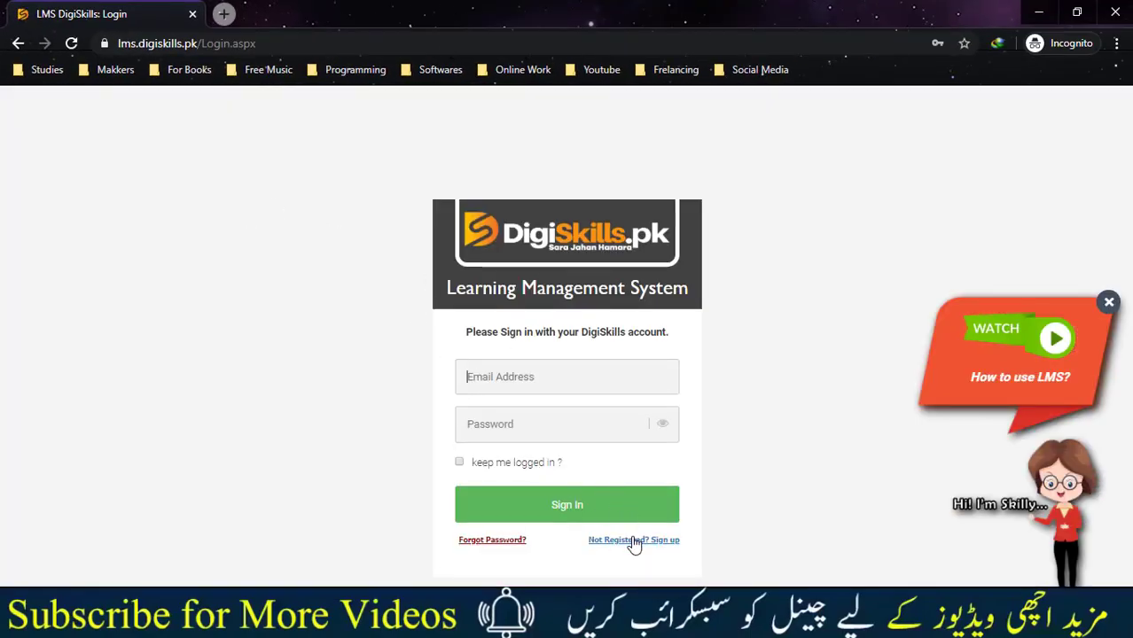
left_click(634, 541)
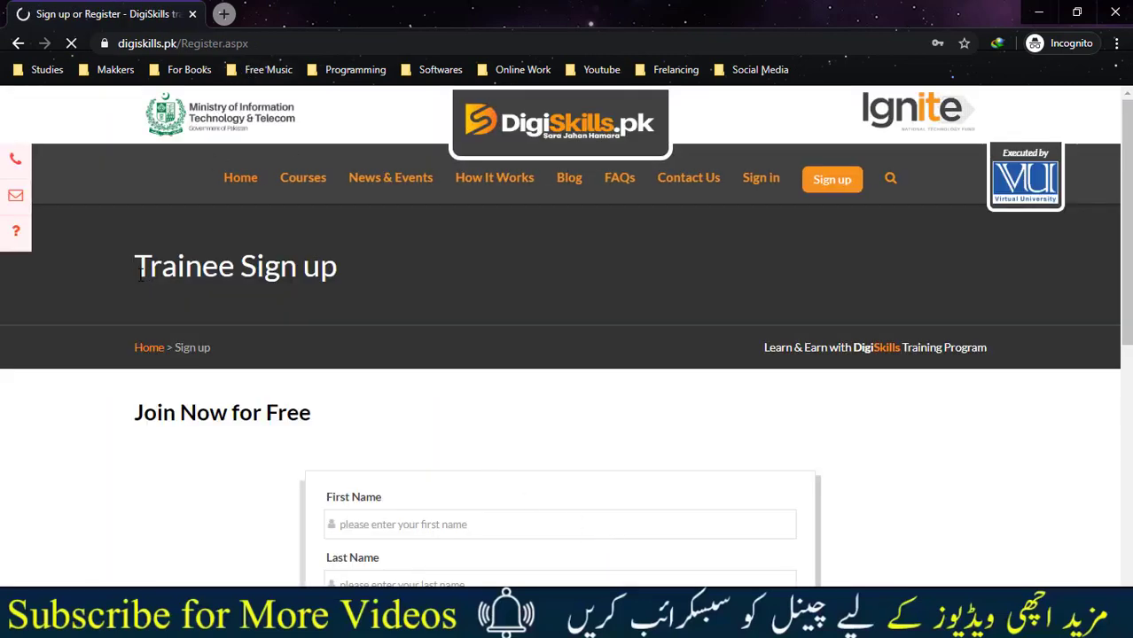
Step: Fill the first and last name fields with the suggested autofill names
left_click_drag(140, 275, 225, 270)
left_click(399, 302)
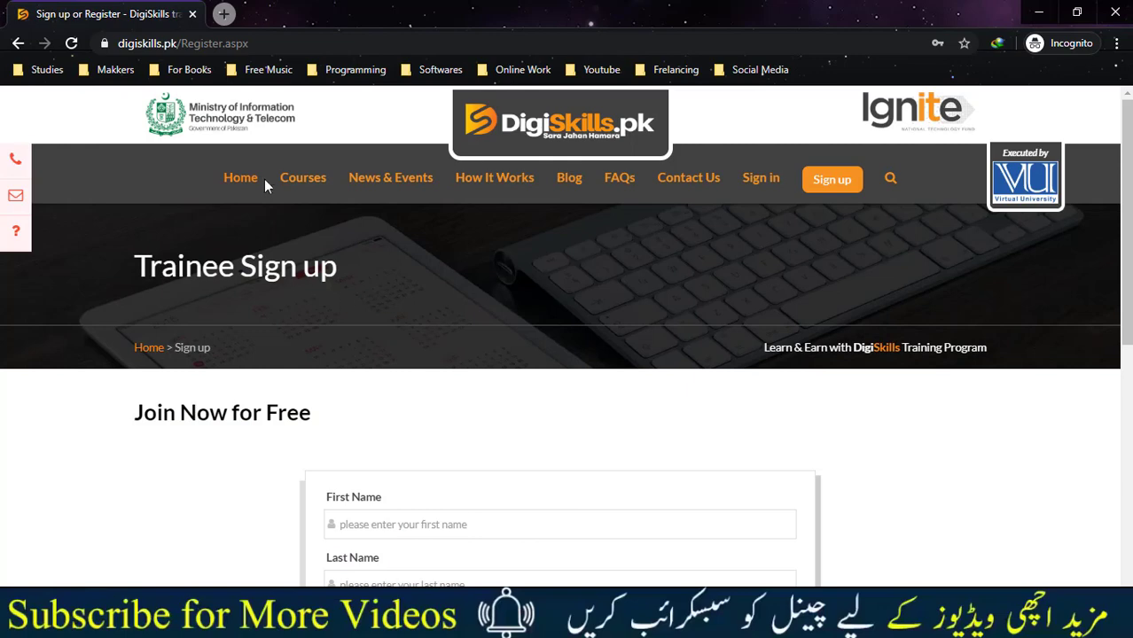
scroll(769, 326, "down", 4)
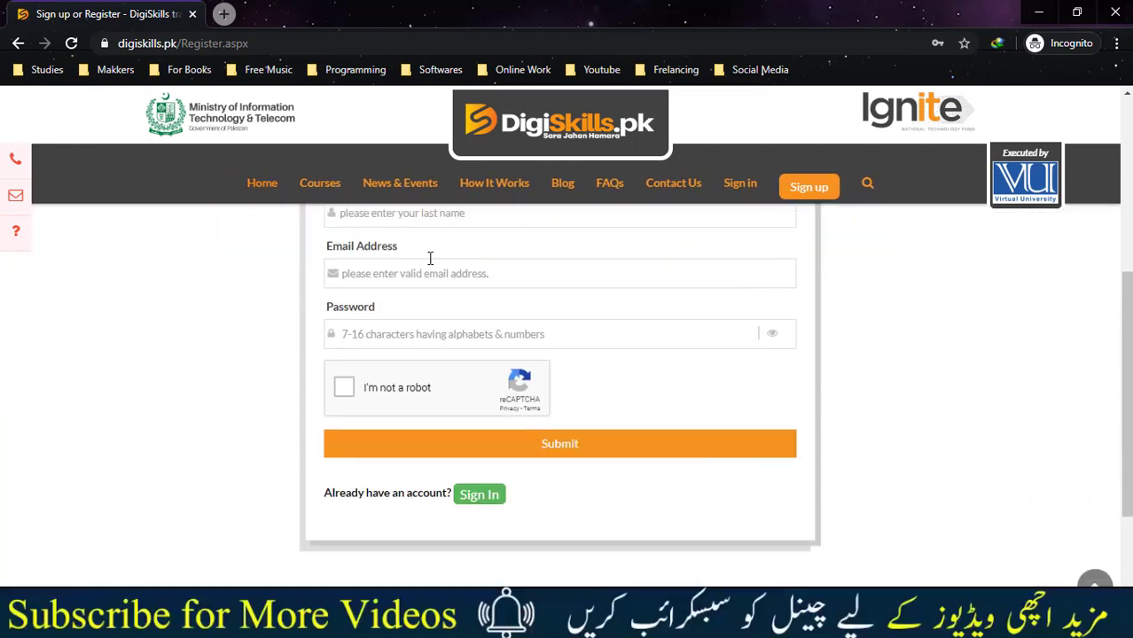
scroll(400, 363, "up", 2)
left_click(415, 323)
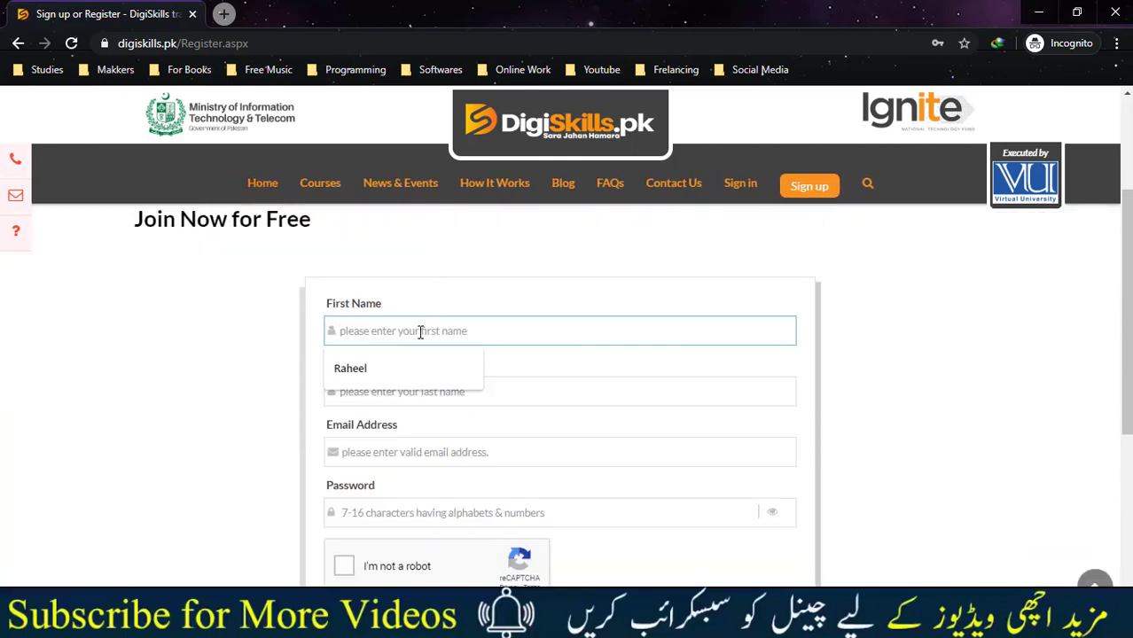
left_click(400, 373)
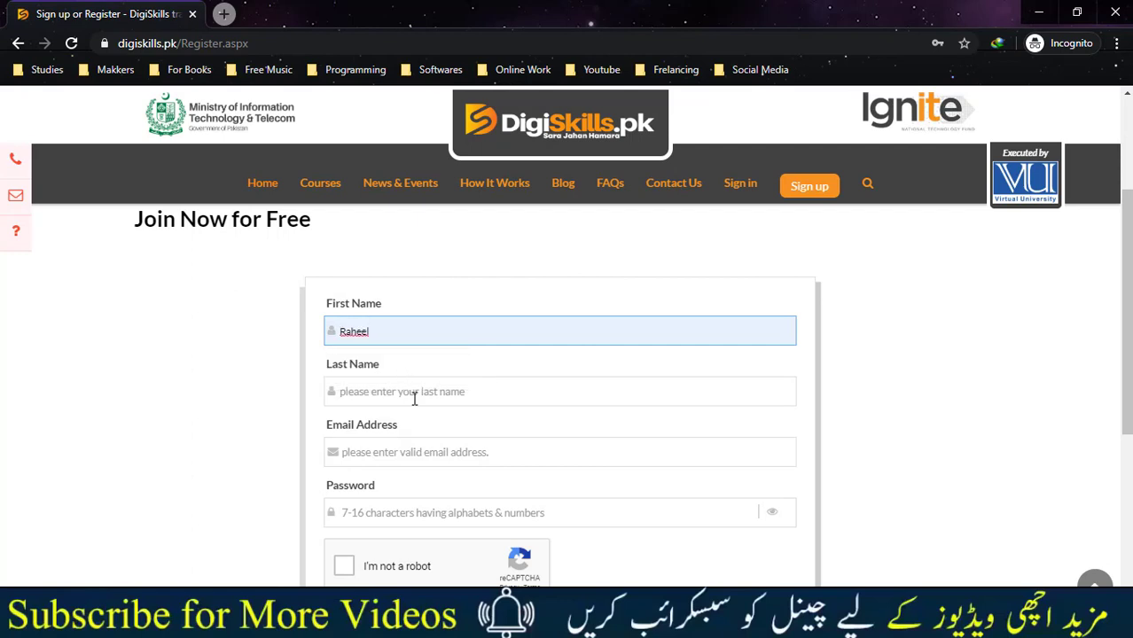
left_click(414, 399)
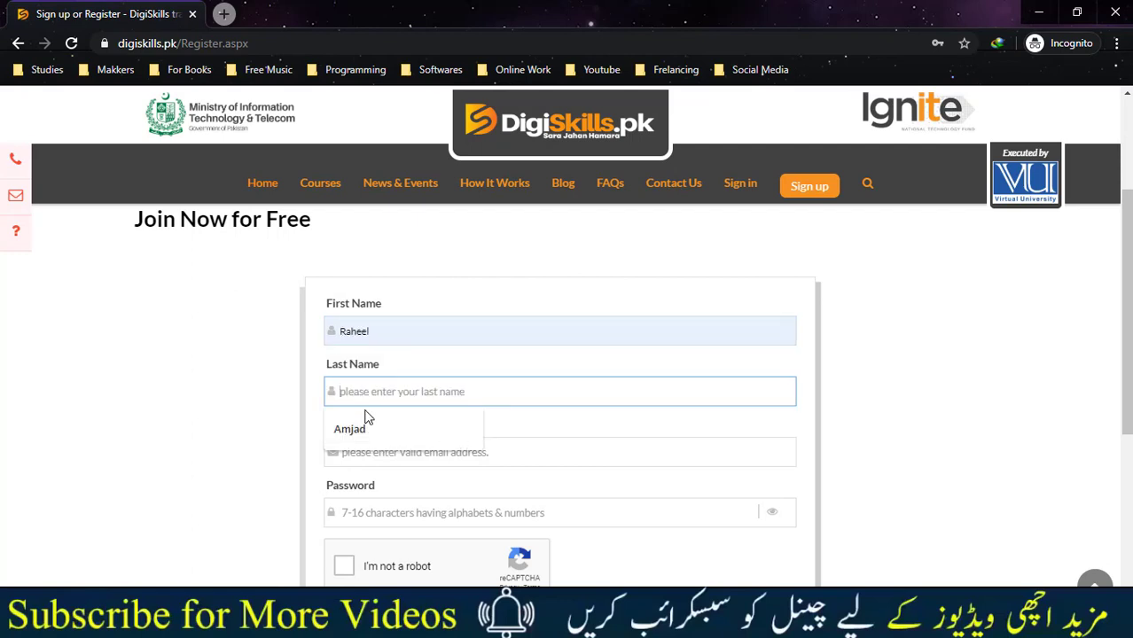
left_click(382, 430)
Step: Paste the temporary e-mail, type the account password, and tick the reCAPTCHA box
scroll(392, 379, "down", 4)
scroll(392, 355, "up", 2)
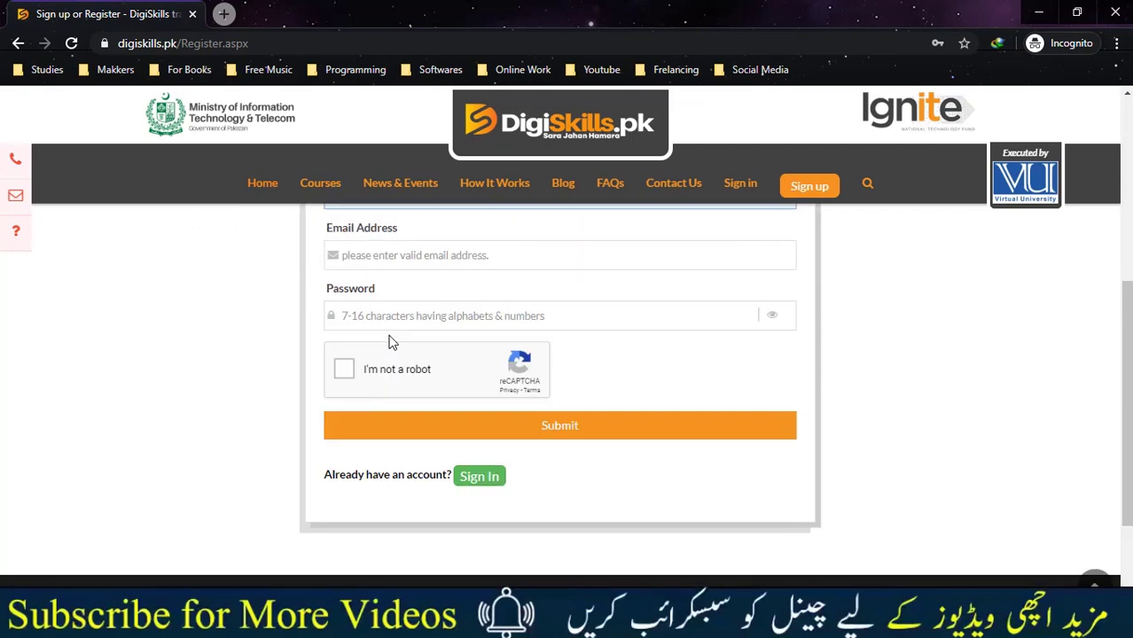
scroll(389, 338, "up", 1)
left_click(395, 299)
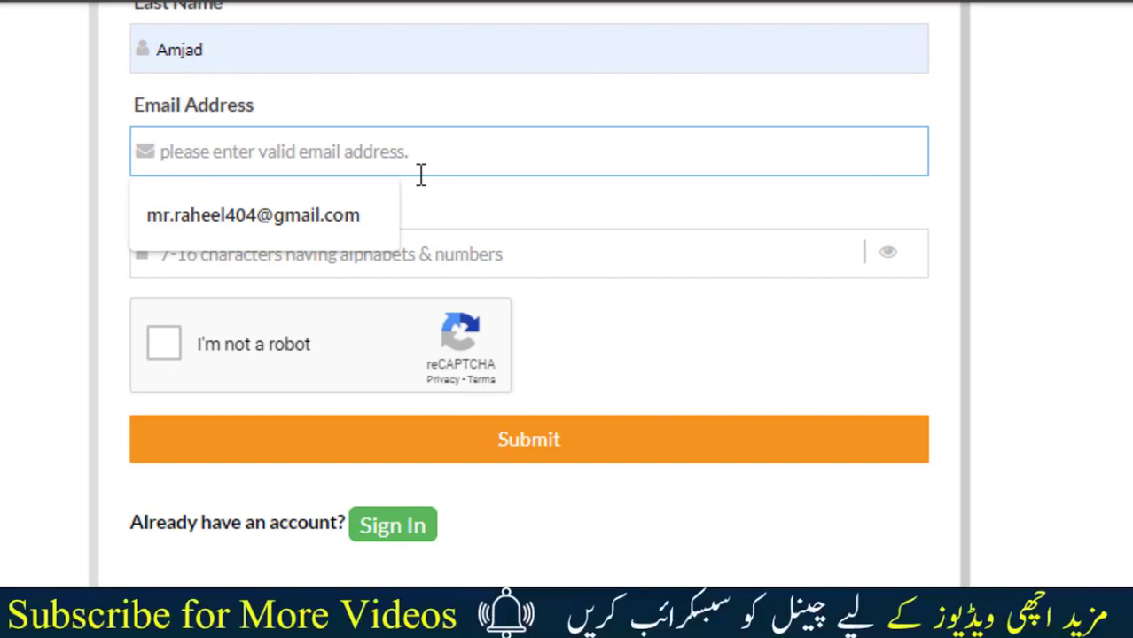
key("ctrl+v")
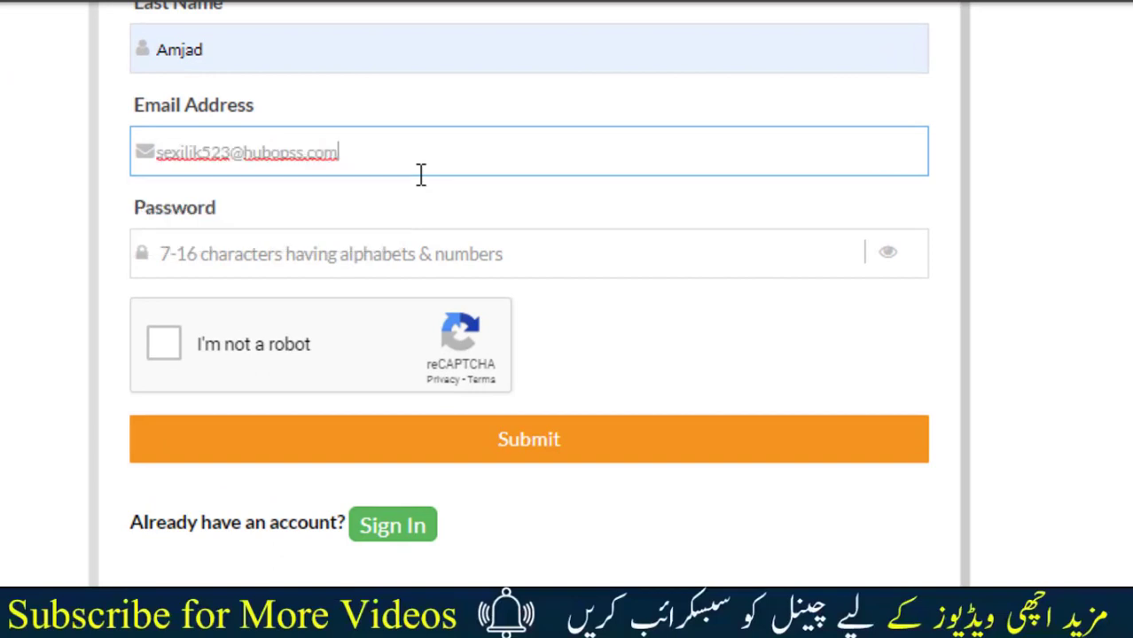
left_click(293, 253)
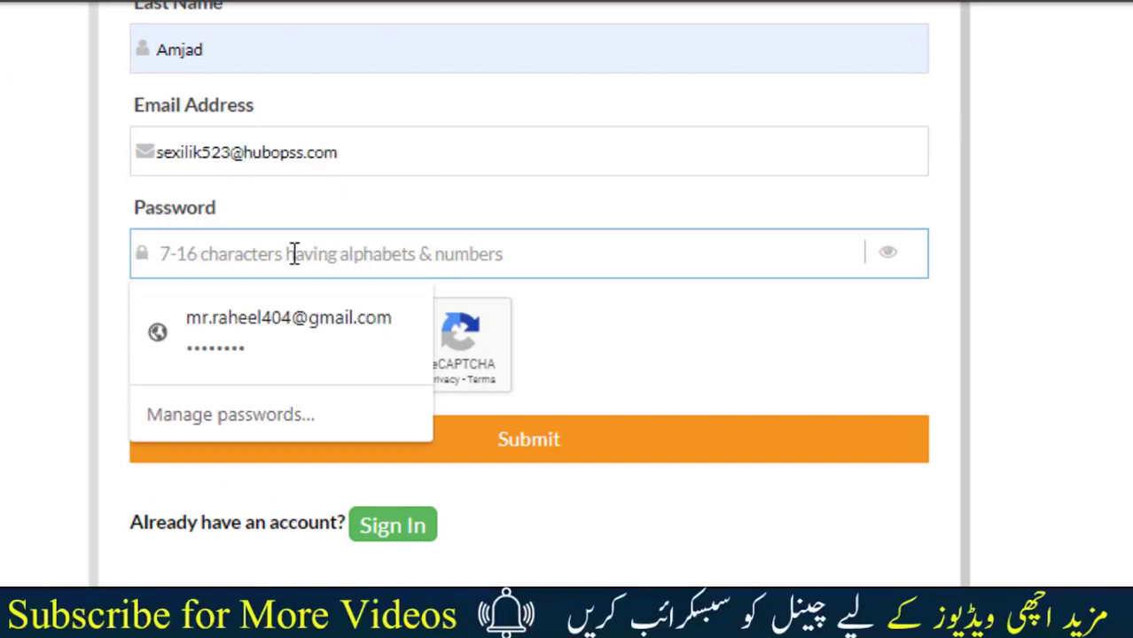
left_click(890, 254)
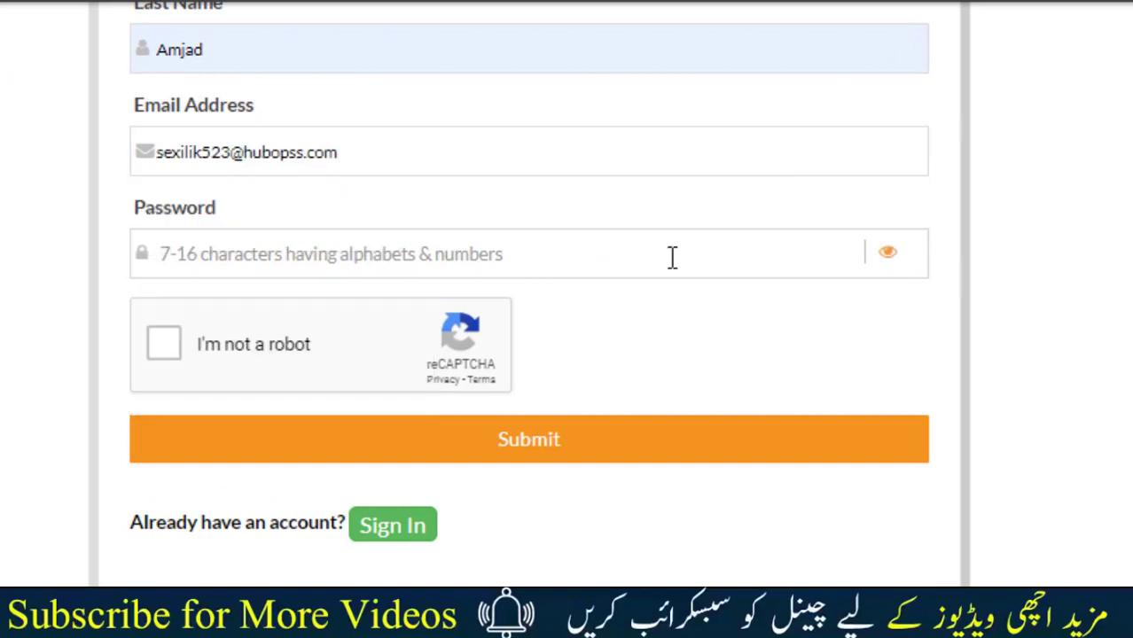
left_click(632, 257)
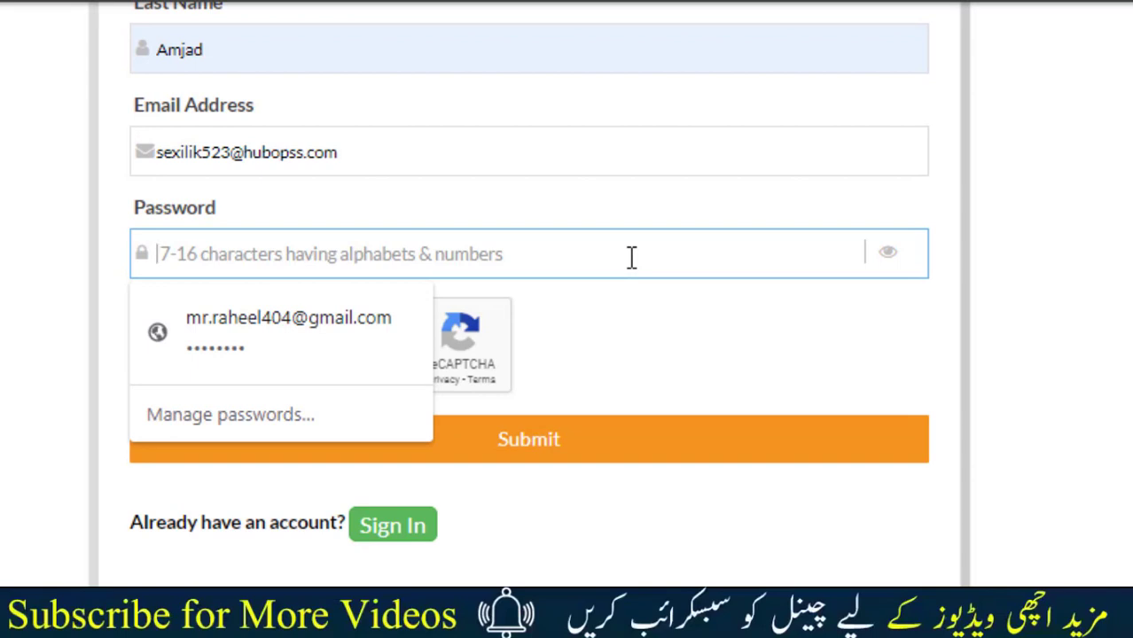
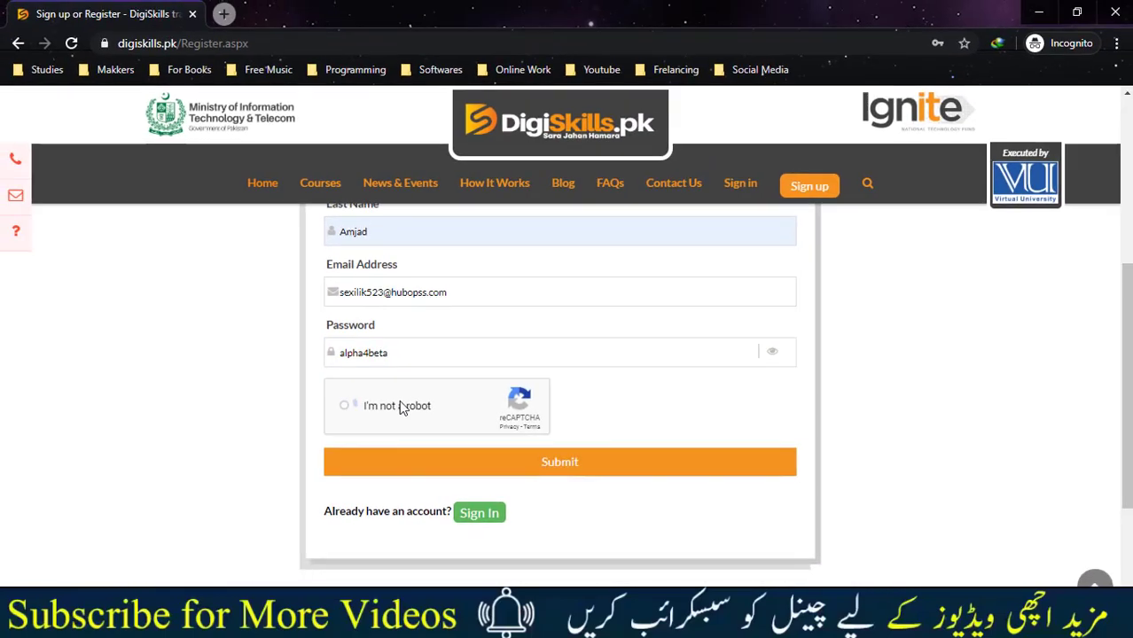
left_click(401, 406)
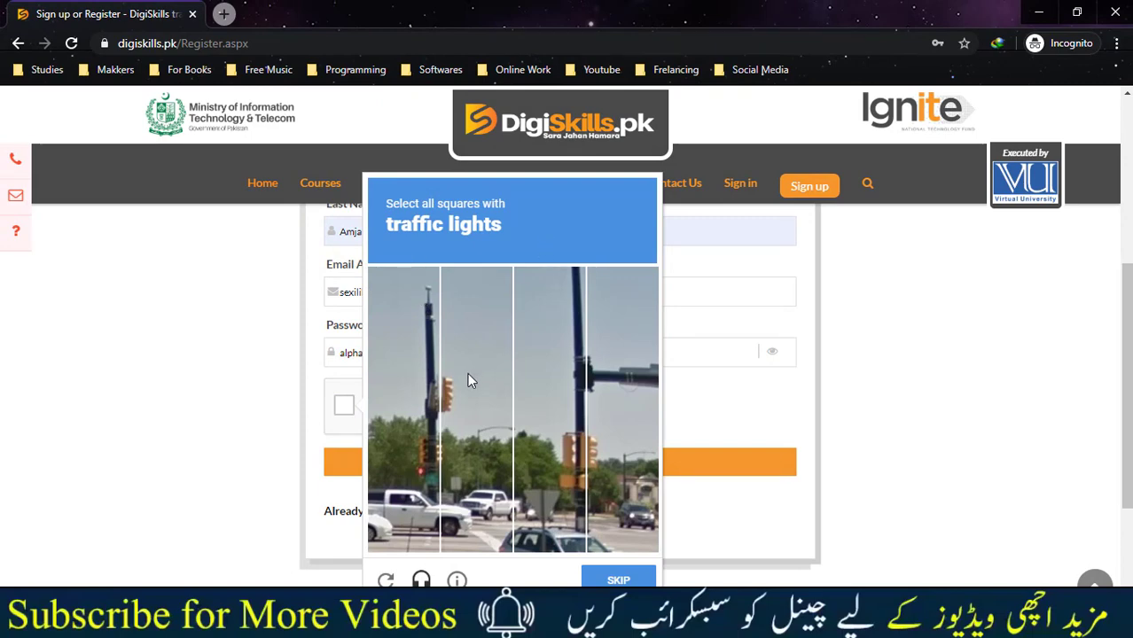
Step: Select all traffic-light squares in the reCAPTCHA challenge and submit them
left_click(467, 390)
left_click(427, 430)
left_click(470, 443)
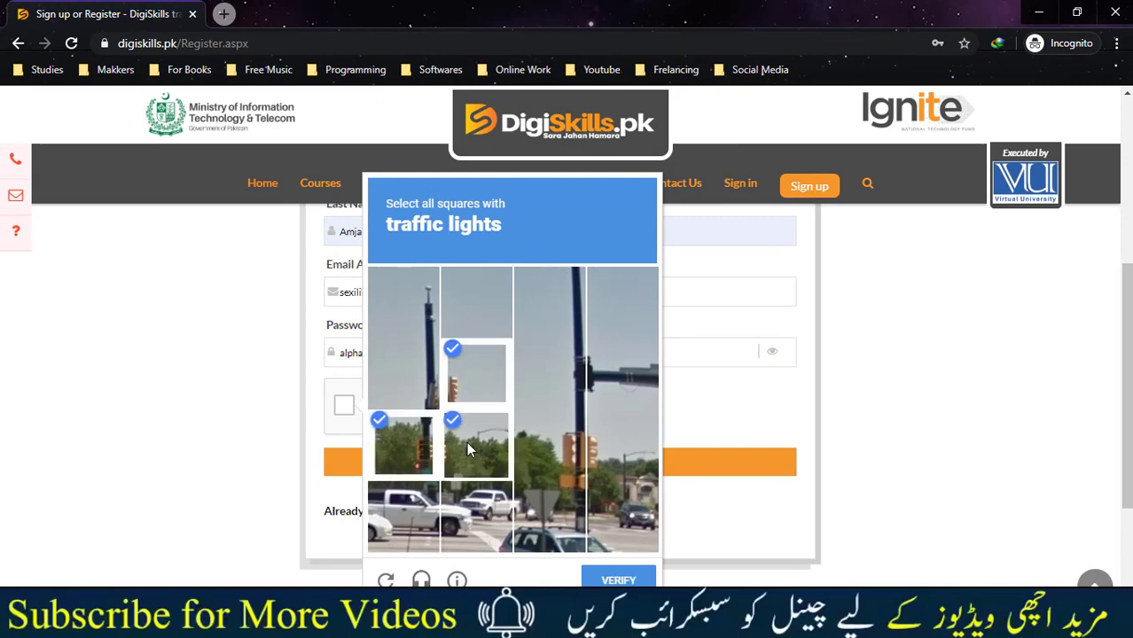
left_click(401, 383)
left_click(541, 457)
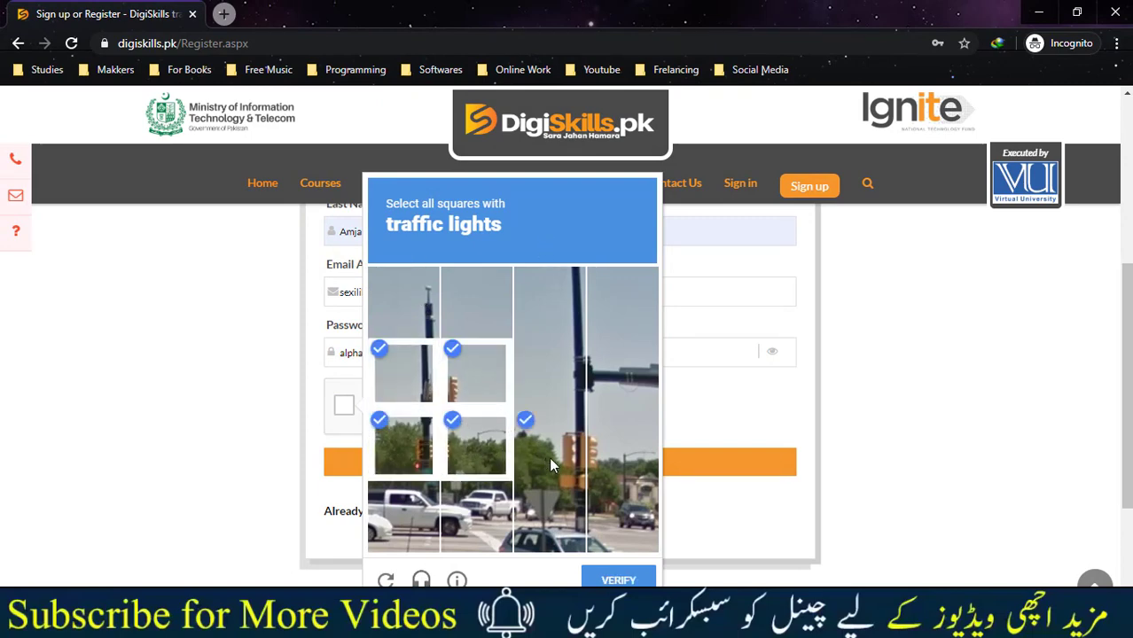
left_click(606, 450)
left_click(603, 486)
left_click(618, 580)
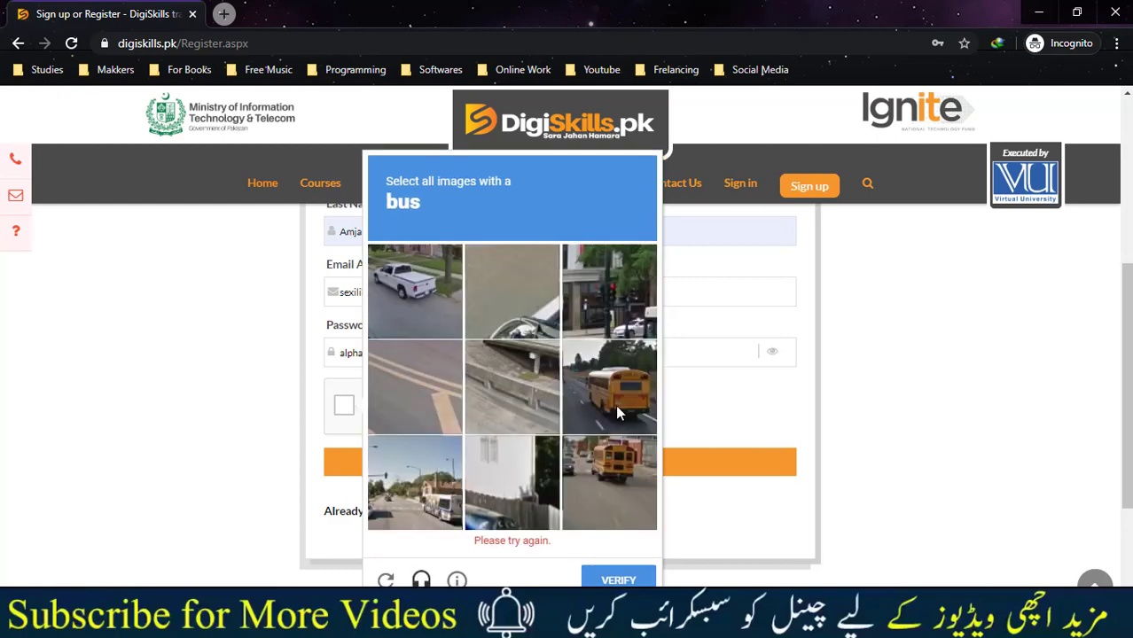
Step: Select the three bus images, verify, and submit the sign-up form
left_click(618, 413)
left_click(610, 501)
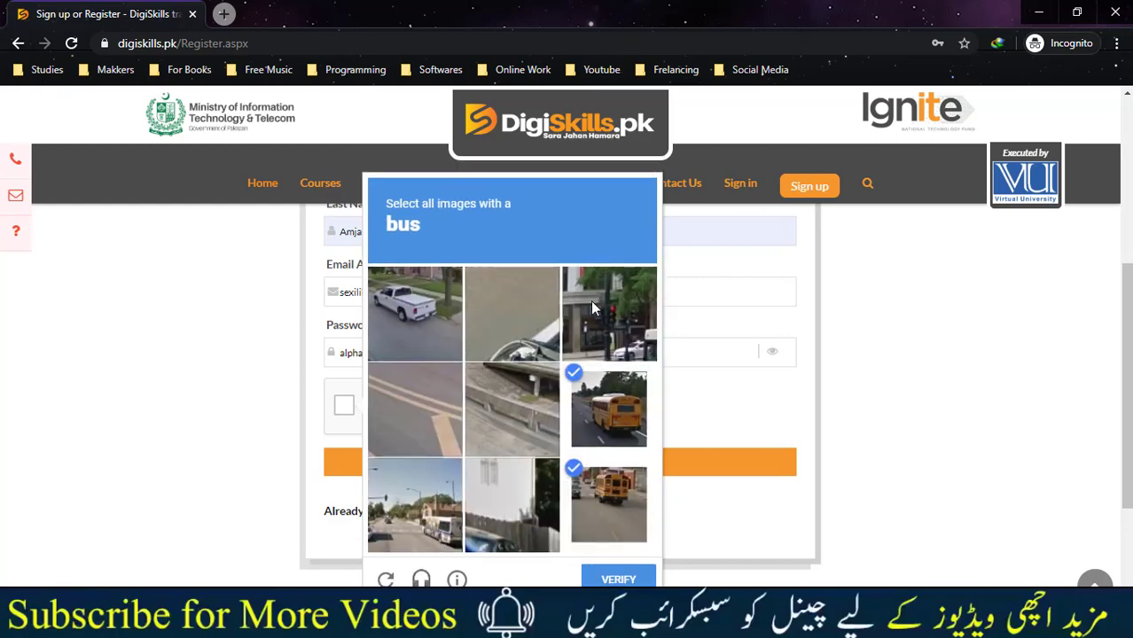
left_click(384, 507)
left_click(618, 580)
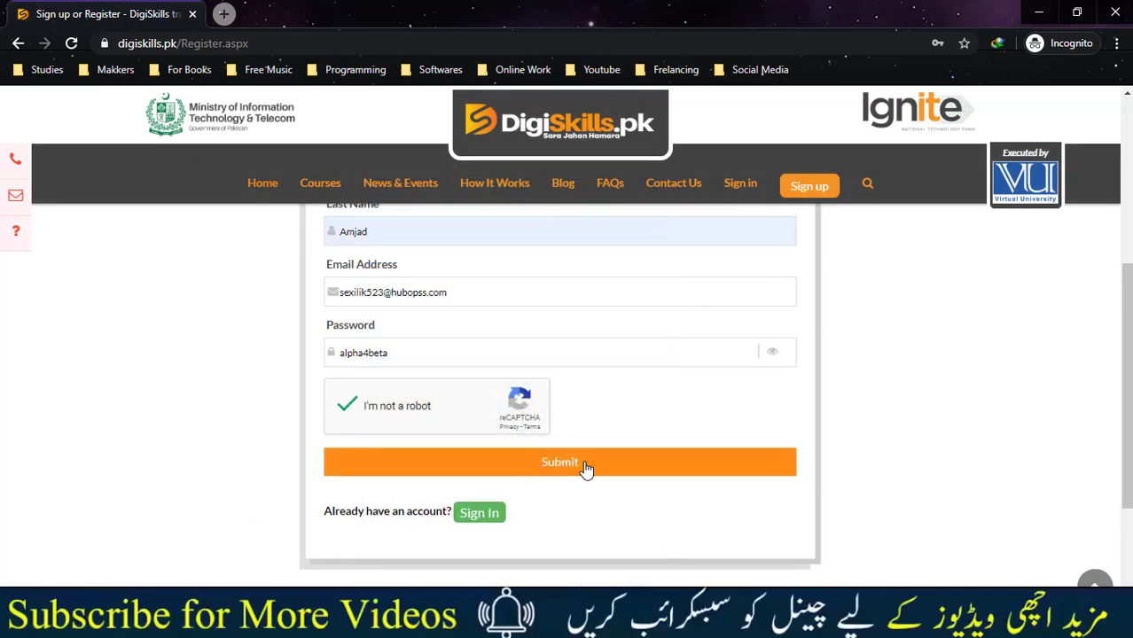
left_click(585, 465)
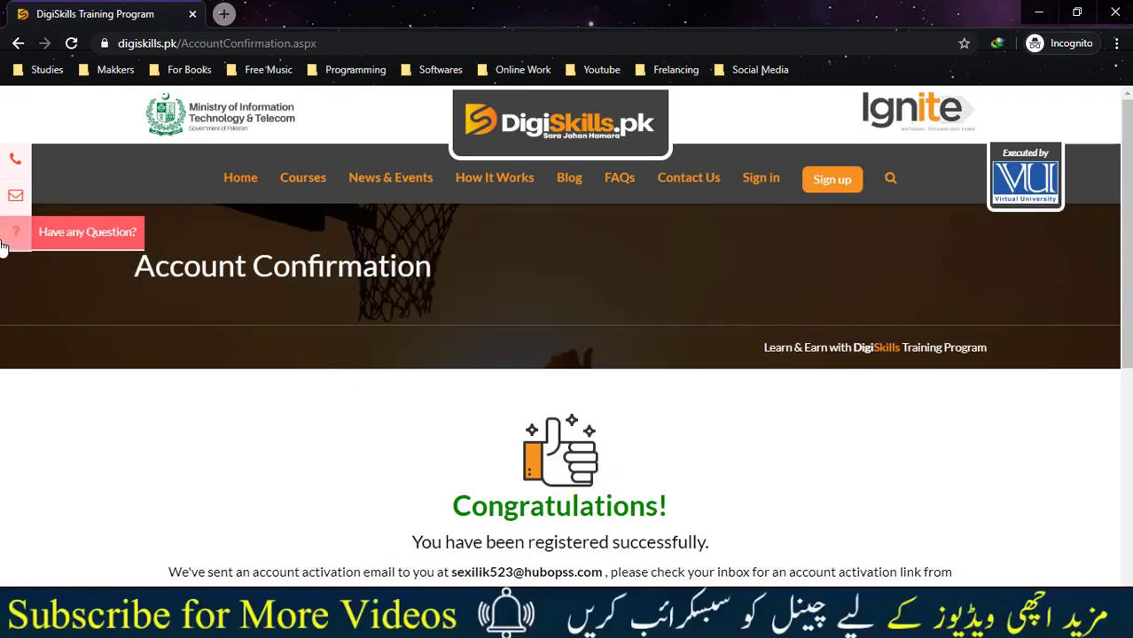
Step: Read the Account Confirmation heading, registered-successfully note and Congratulations message
left_click_drag(126, 274, 413, 289)
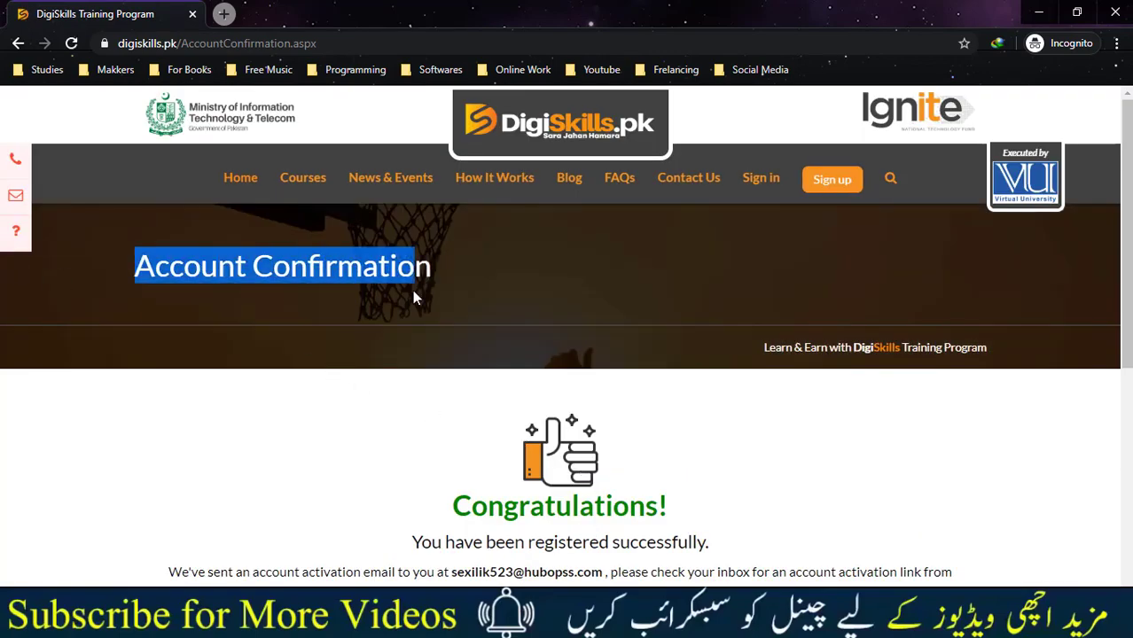
left_click(346, 426)
scroll(549, 401, "down", 2)
scroll(566, 395, "down", 2)
scroll(566, 396, "up", 2)
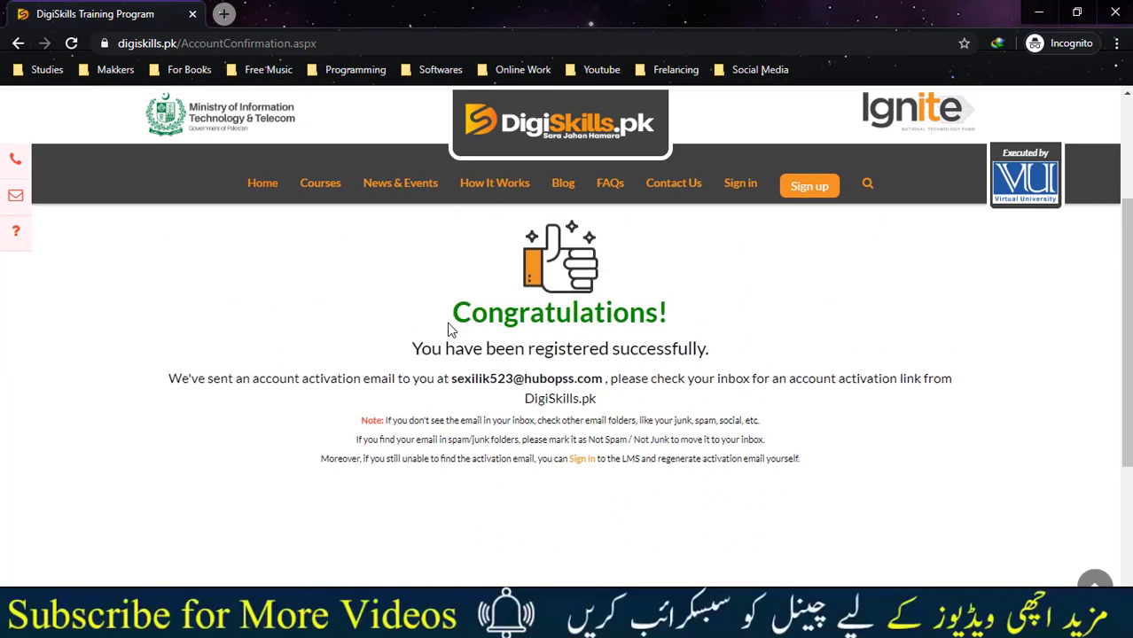
left_click_drag(413, 348, 877, 360)
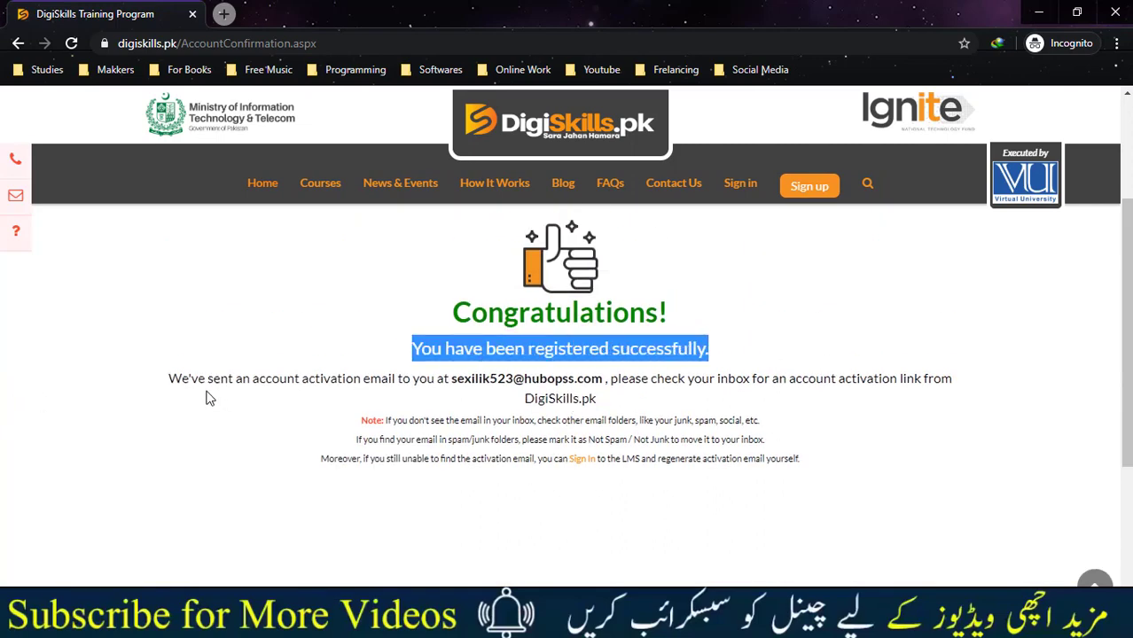
mouse_move(171, 382)
left_mouse_down()
mouse_move(1082, 386)
mouse_move(881, 413)
left_mouse_up()
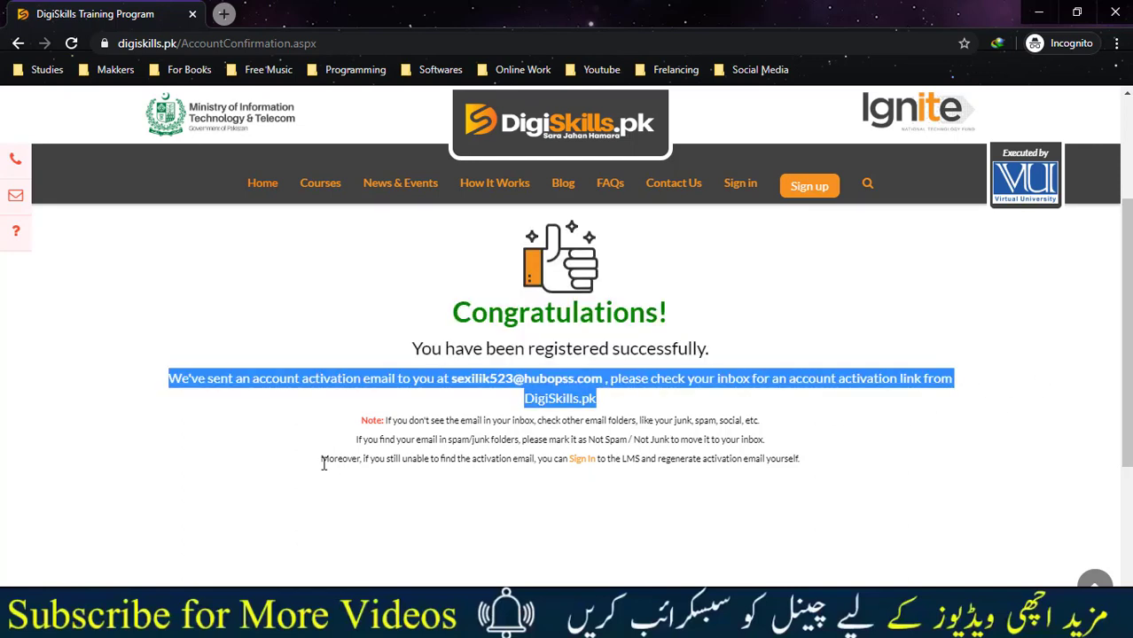
left_click(282, 480)
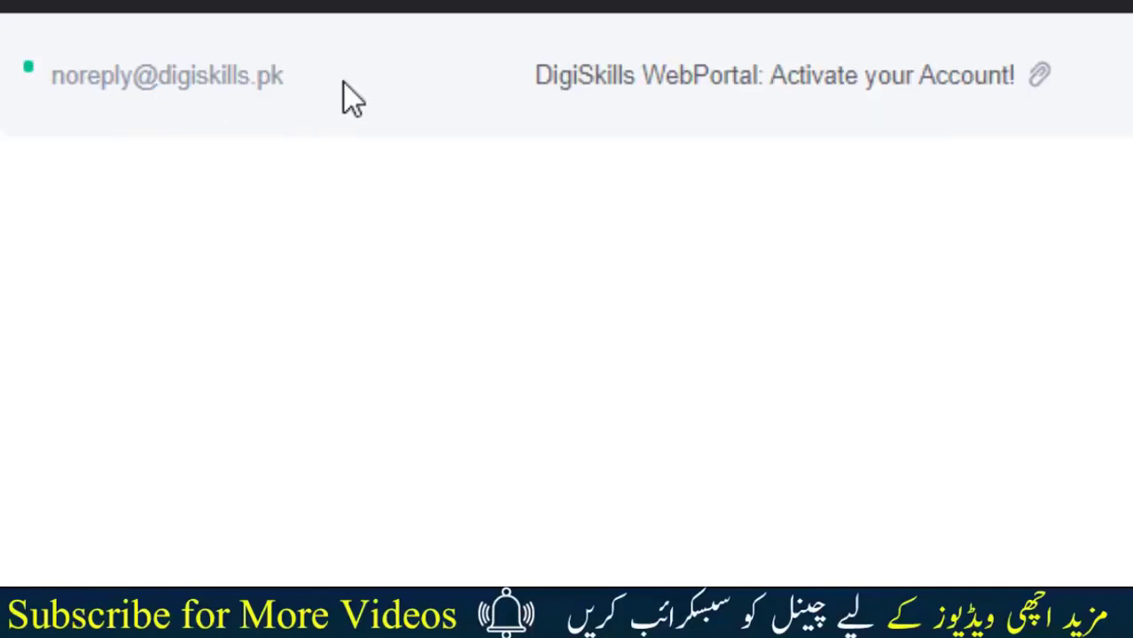
Step: Open the DigiSkills activation email and follow its Verify.aspx verification link
left_click(204, 80)
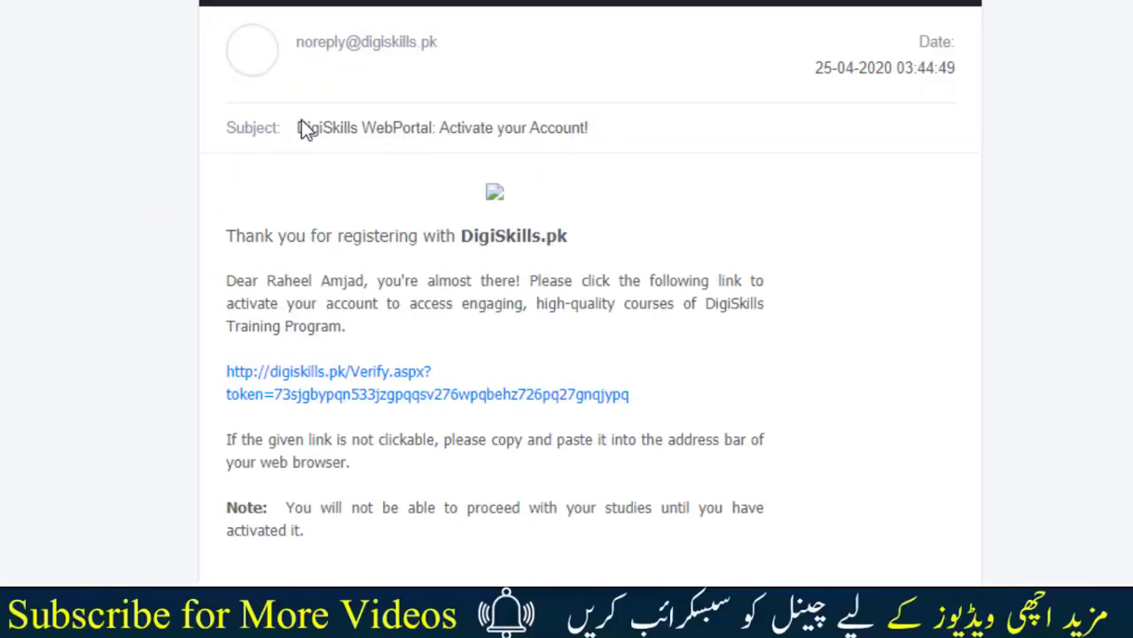
left_click_drag(304, 127, 673, 129)
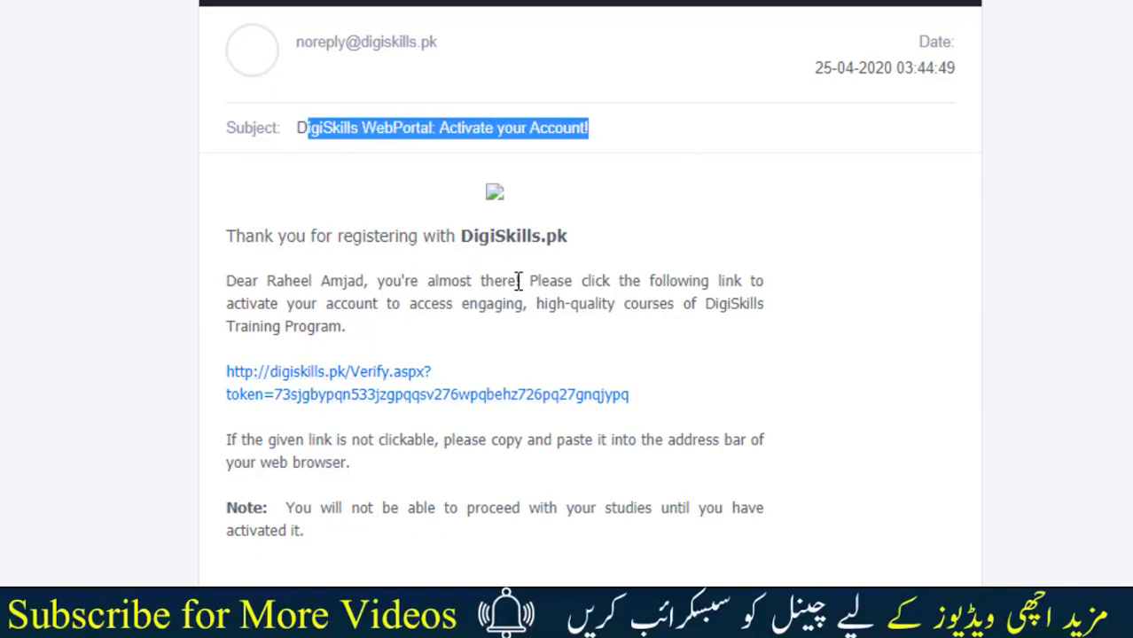
left_click(317, 381)
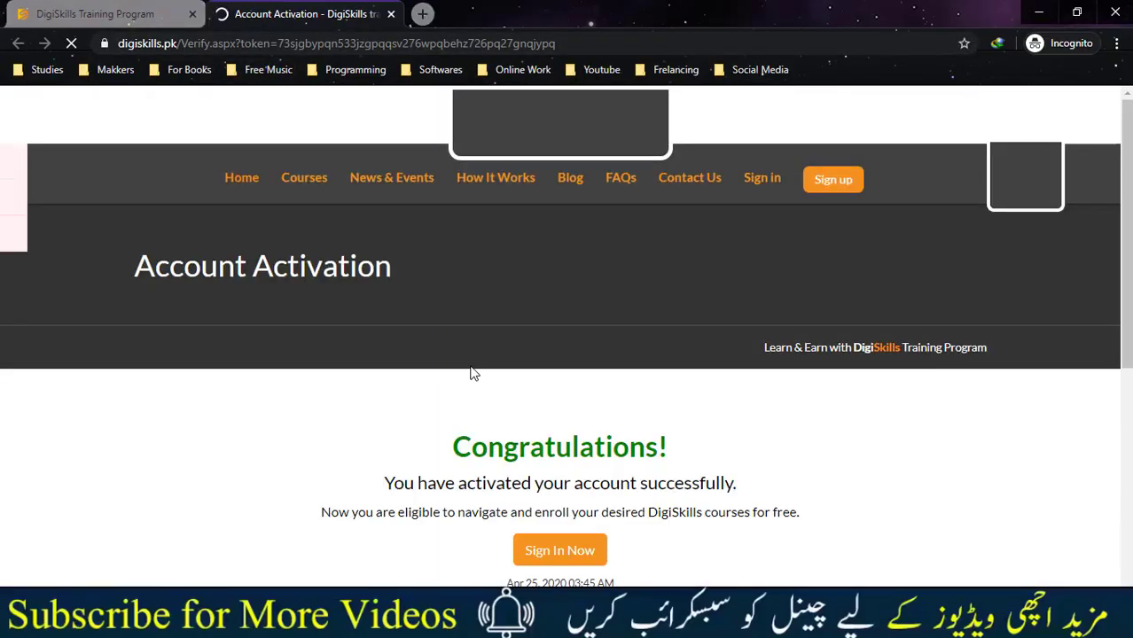
Step: Check the account activation success message and continue via Sign In Now
scroll(484, 400, "down", 2)
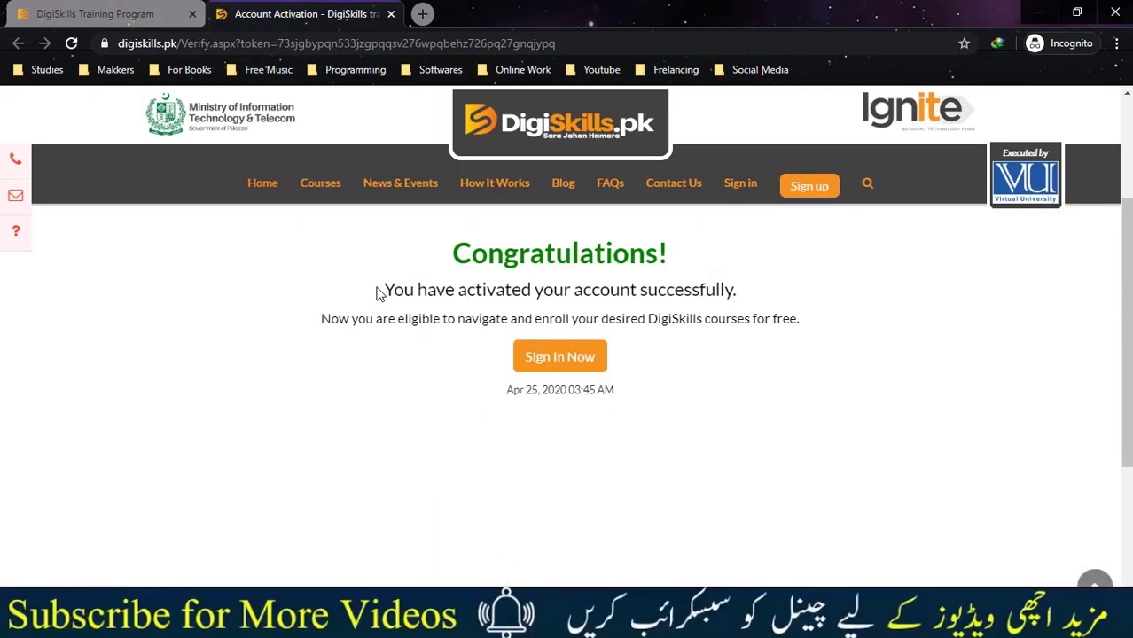
left_click_drag(382, 292, 848, 319)
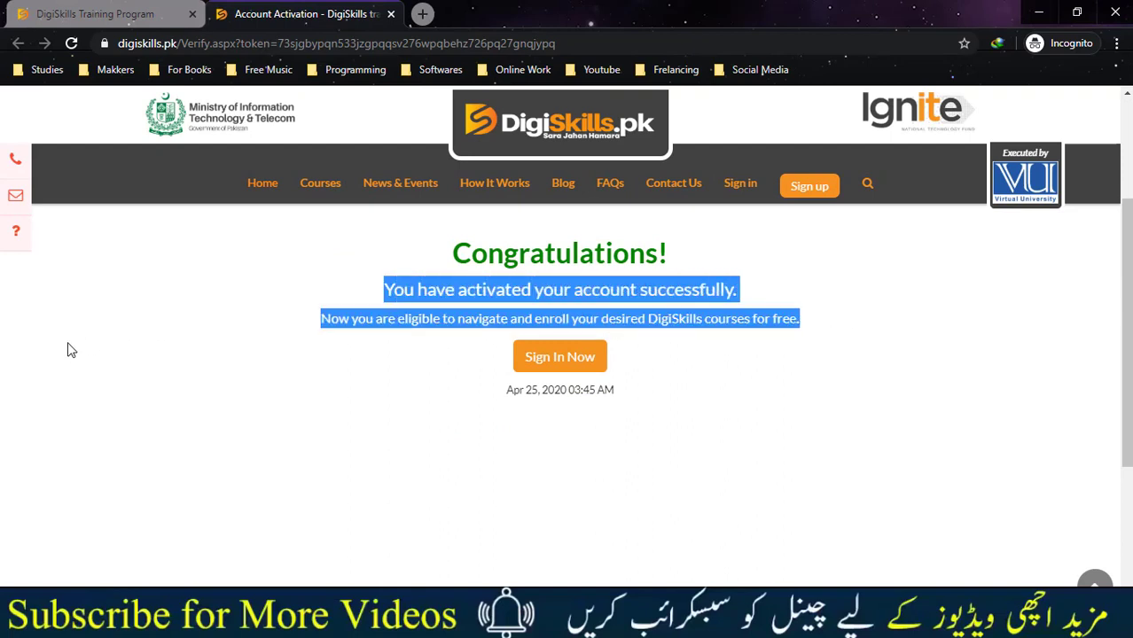
left_click(163, 354)
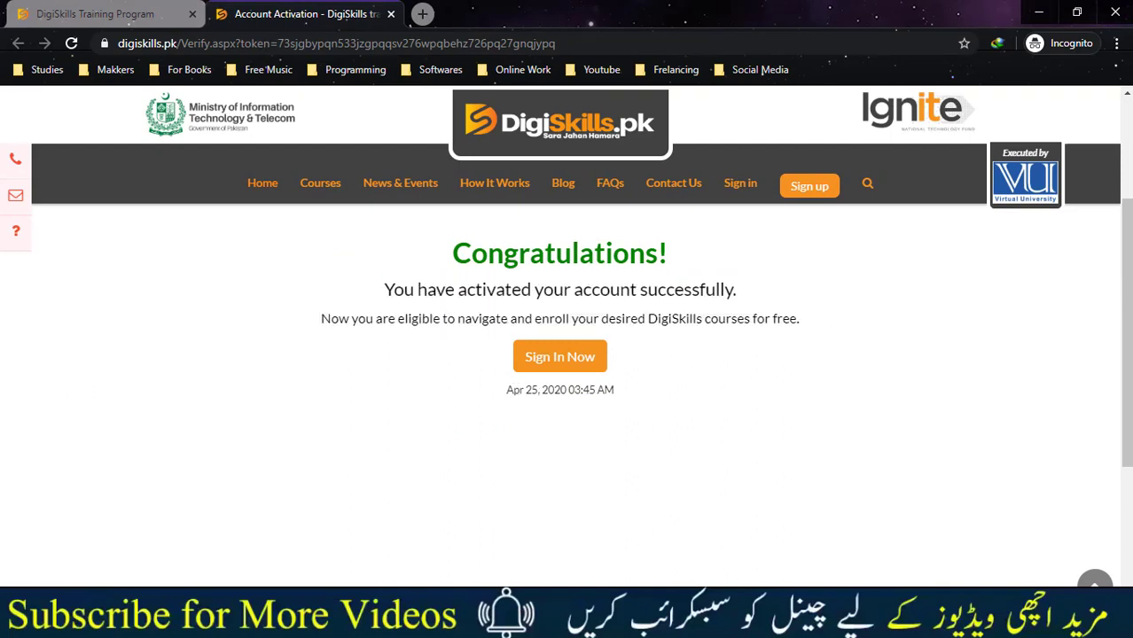
left_click(561, 366)
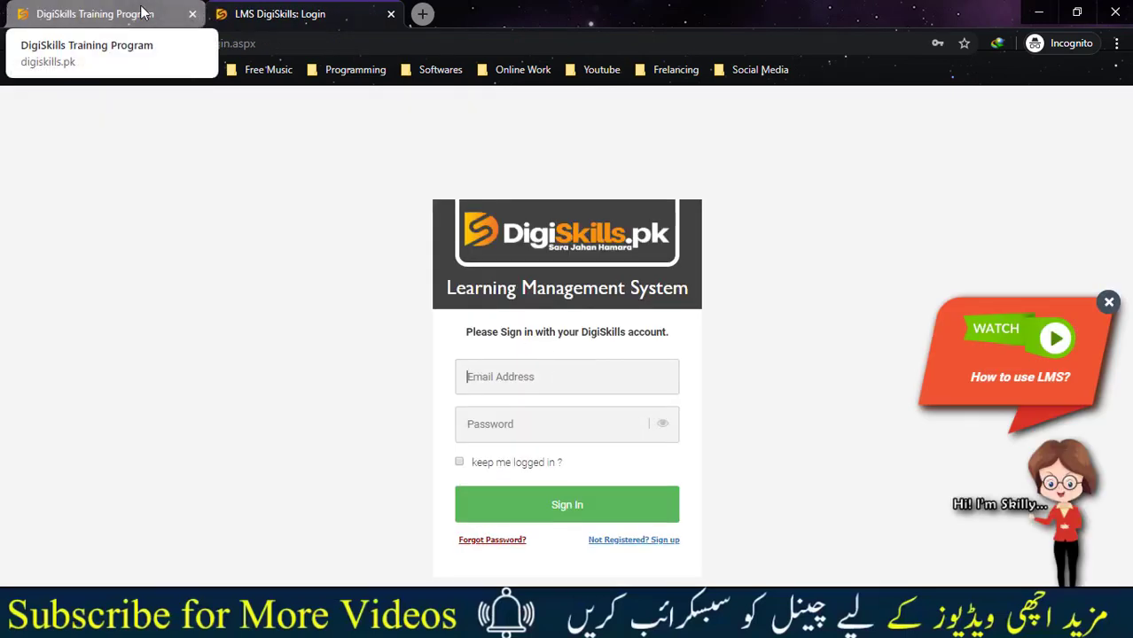
Step: Sign in with the account e-mail and password, keep me logged in, and close the old tab
left_click(490, 386)
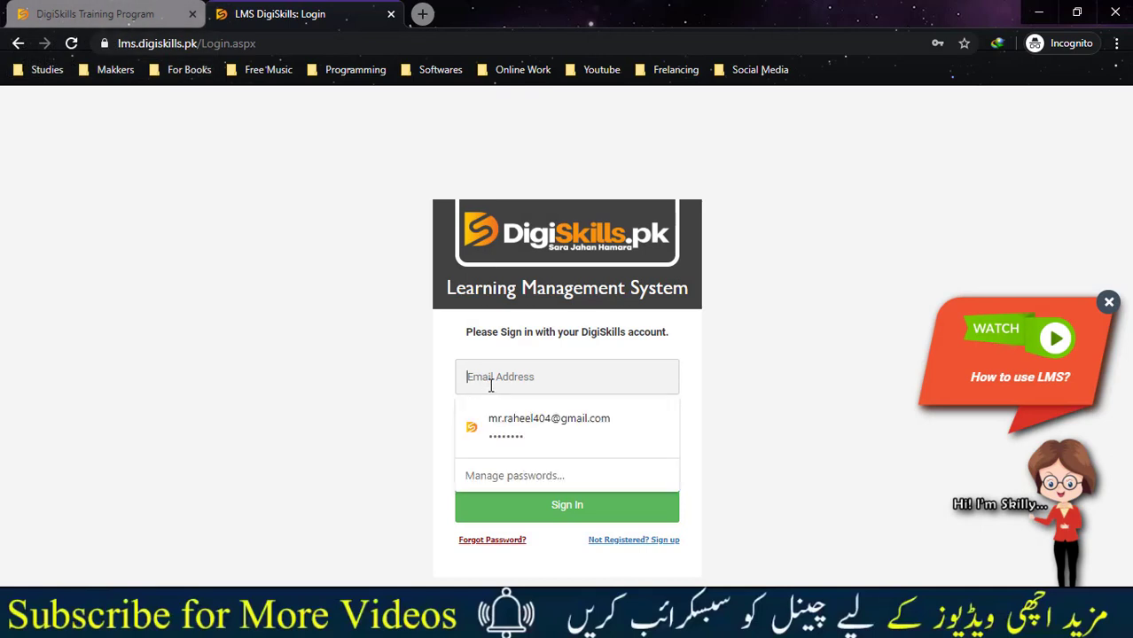
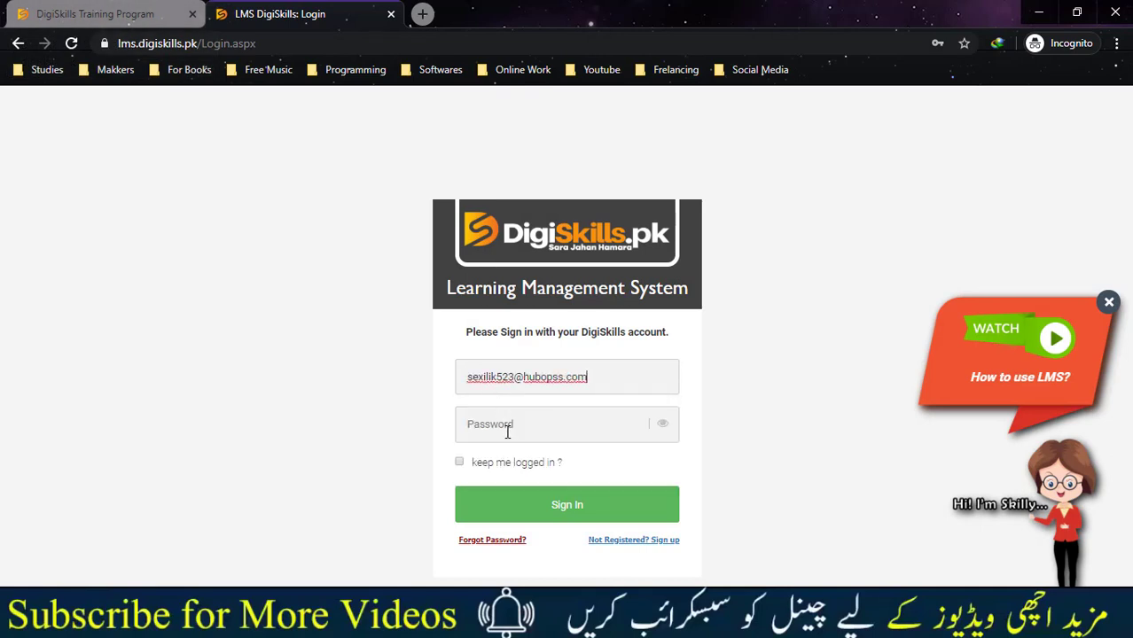
left_click(508, 432)
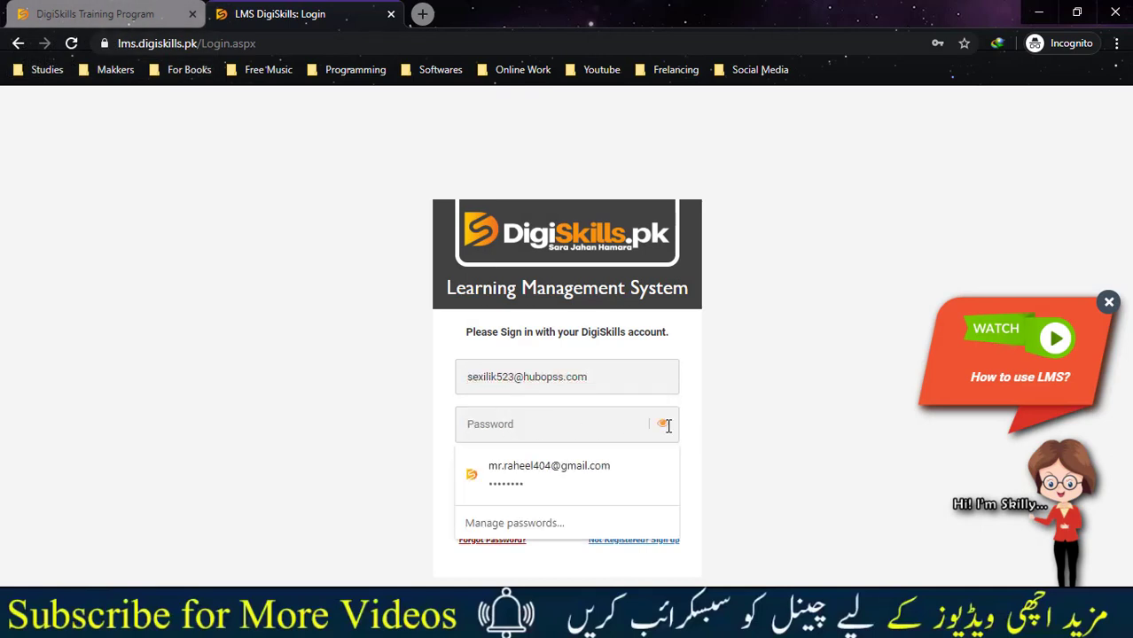
left_click(556, 430)
left_click(557, 431)
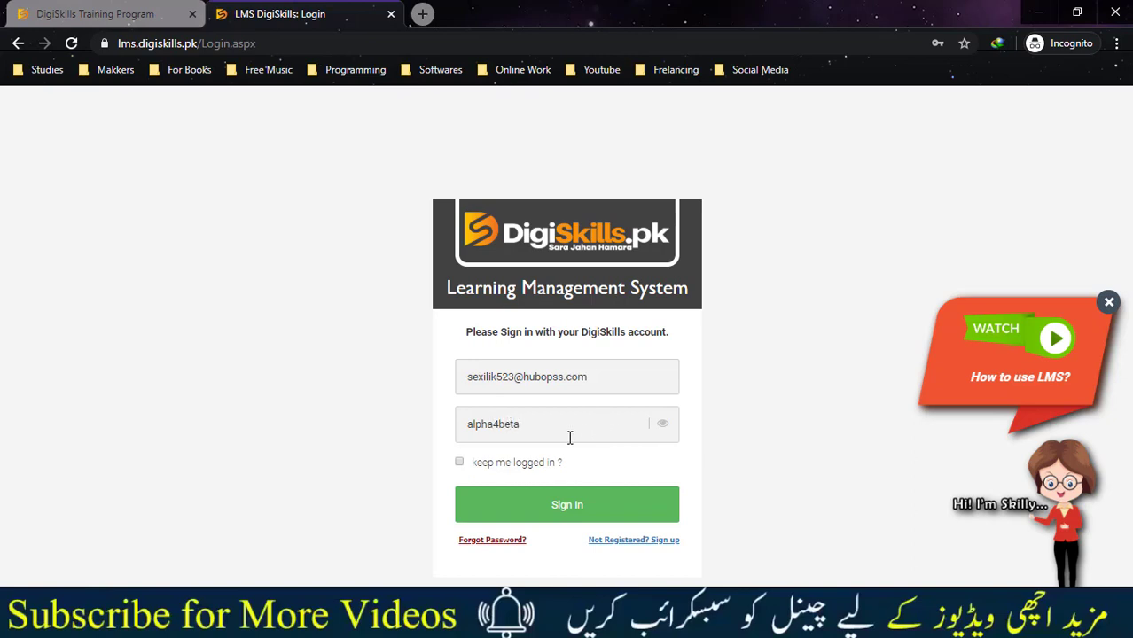
left_click(570, 437)
left_click(543, 466)
left_click(573, 504)
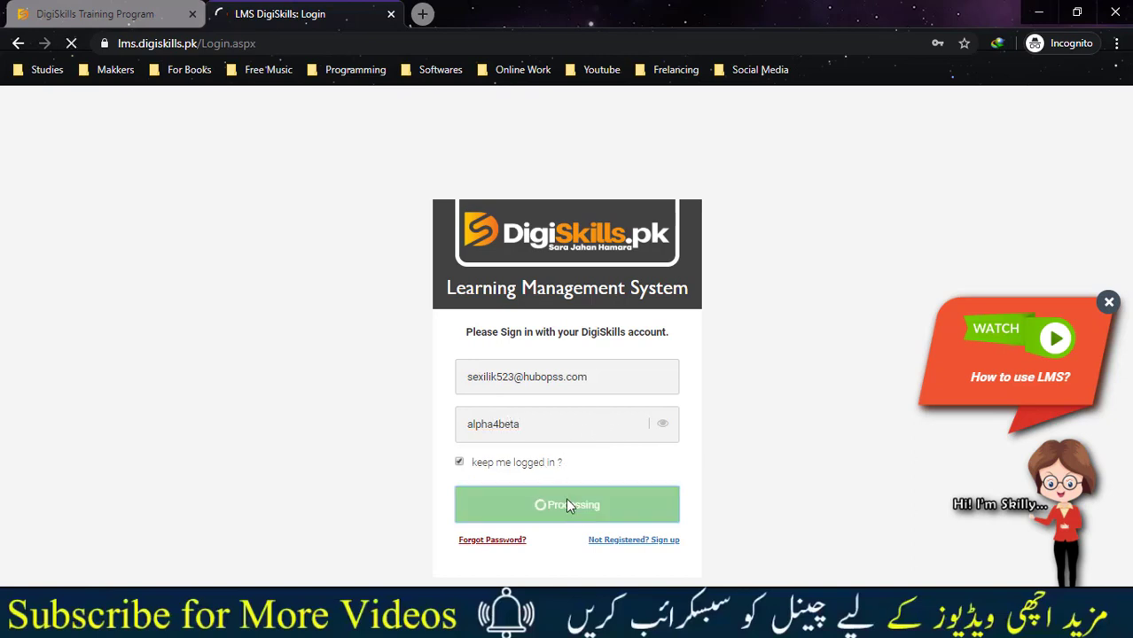
left_click(192, 14)
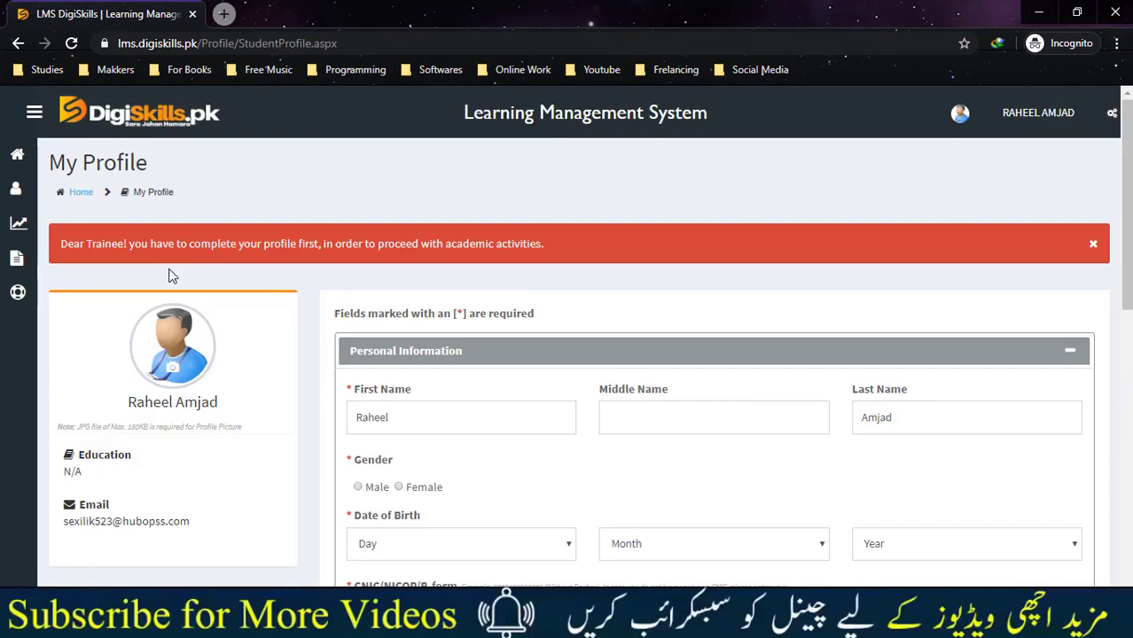
Step: Set gender to Male and fill the CNIC number from saved entries
scroll(530, 483, "down", 2)
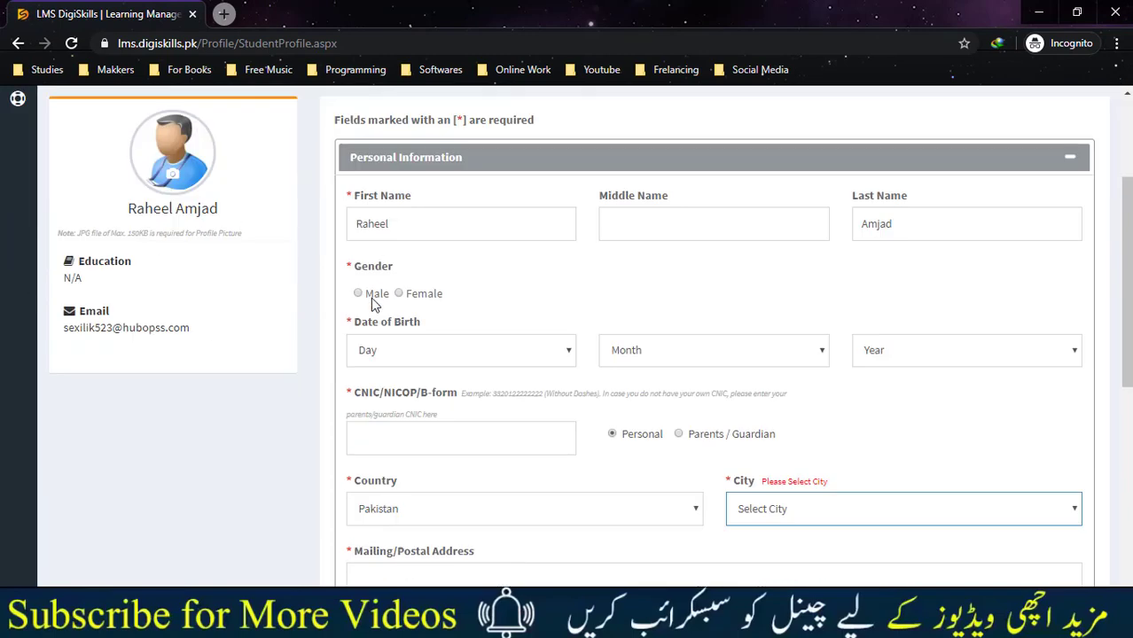
left_click(372, 293)
left_click(481, 438)
left_click(508, 475)
Step: Set the date of birth to 25 July 2001
left_click(549, 364)
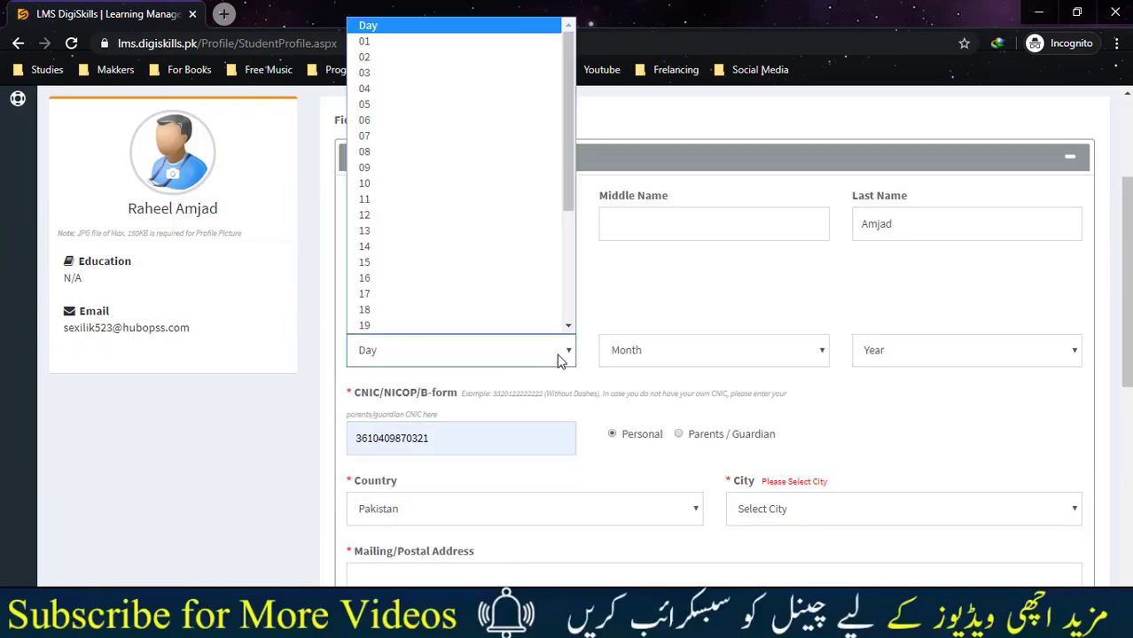
scroll(404, 266, "down", 2)
left_click(402, 327)
left_click(551, 364)
left_click(401, 230)
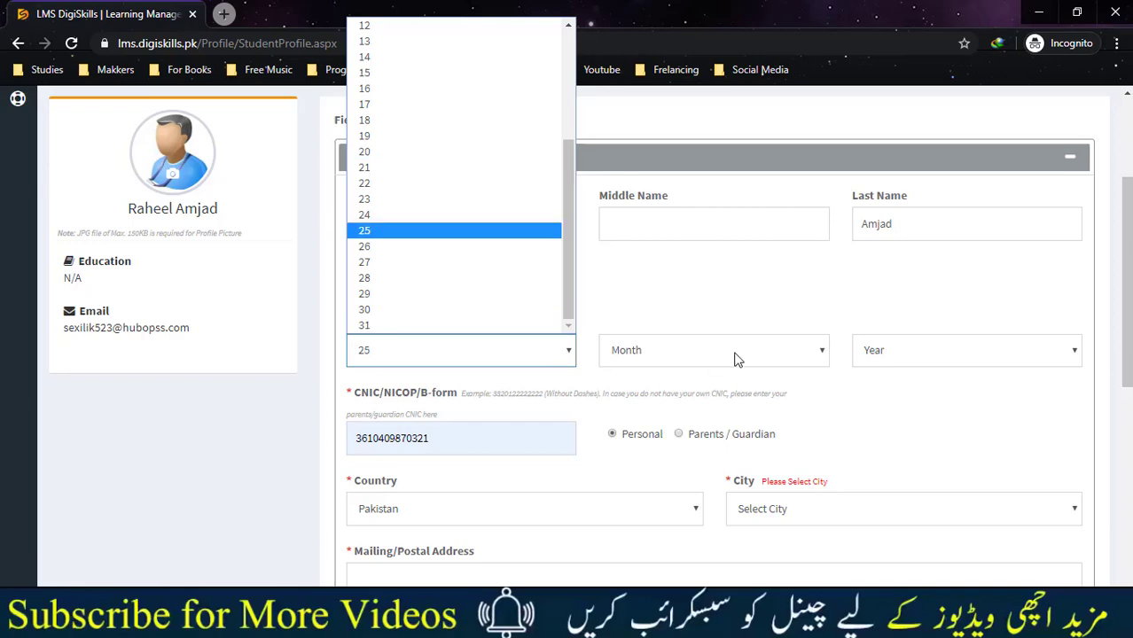
left_click(736, 351)
left_click(673, 487)
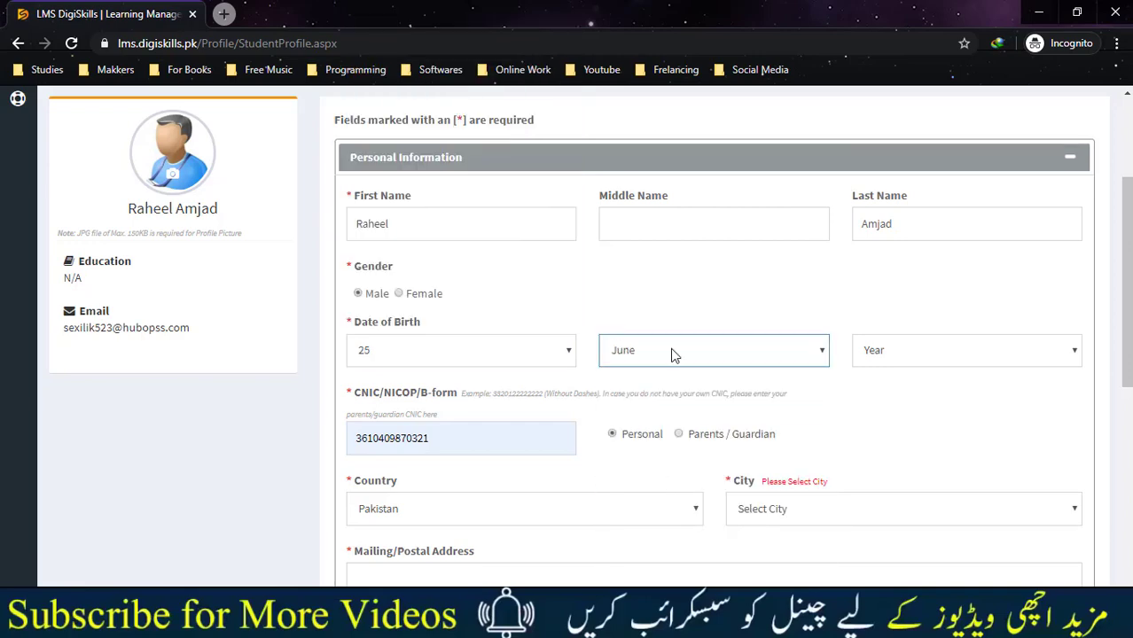
left_click(906, 350)
scroll(906, 342, "down", 4)
scroll(922, 222, "up", 2)
left_click(927, 165)
left_click(887, 261)
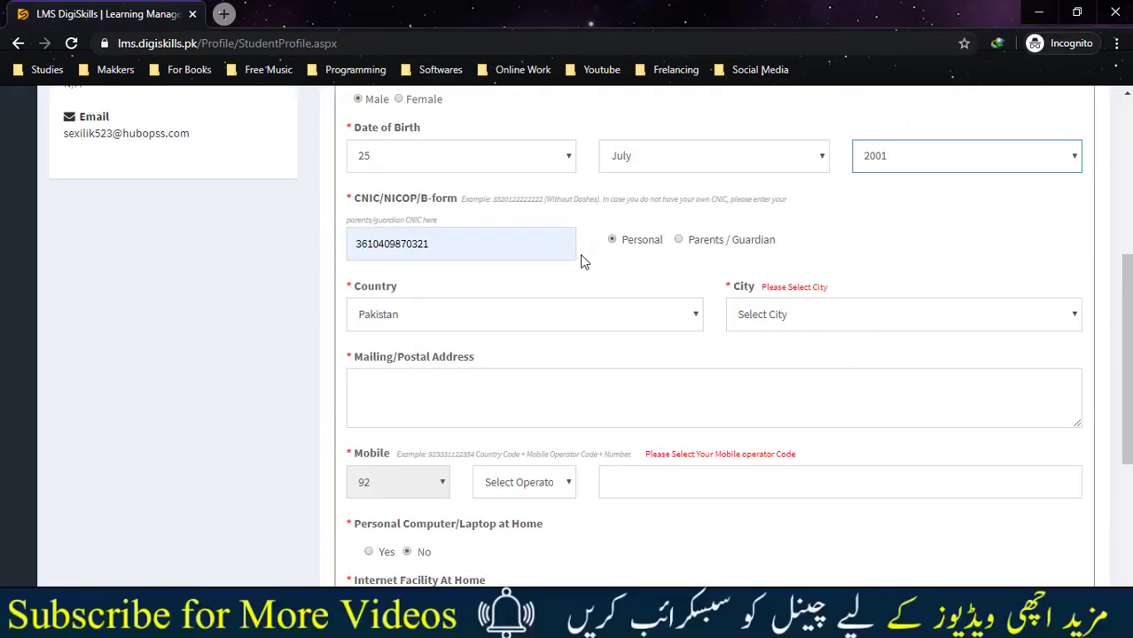
Step: Keep Pakistan as the country and choose Mian Channu as the city
left_click(679, 324)
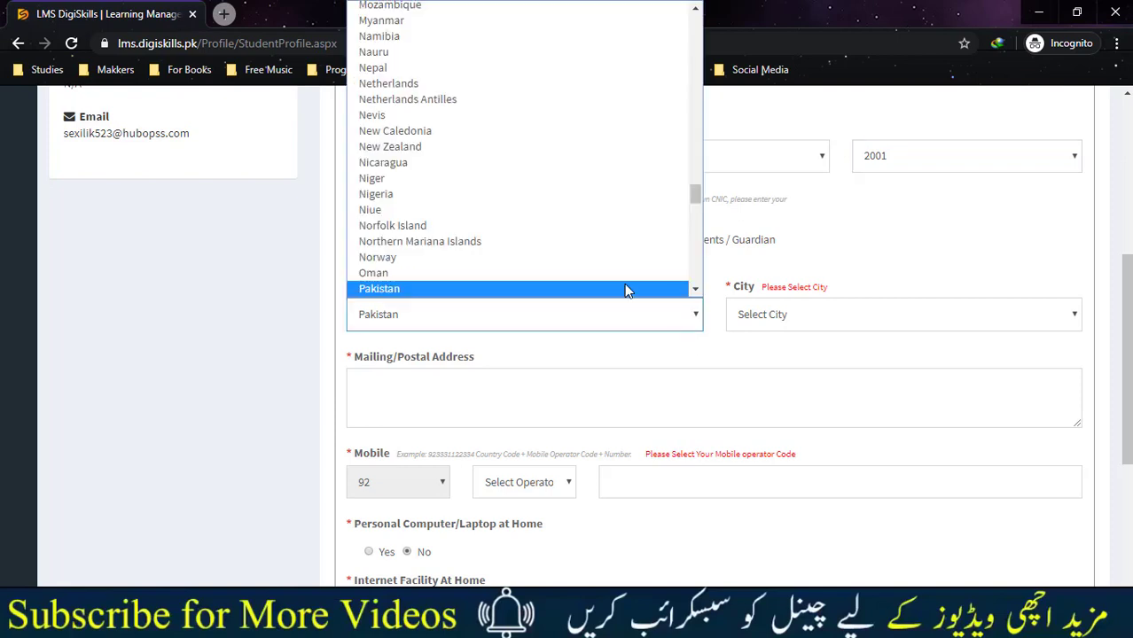
scroll(657, 296, "down", 9)
scroll(657, 296, "down", 6)
scroll(474, 149, "up", 14)
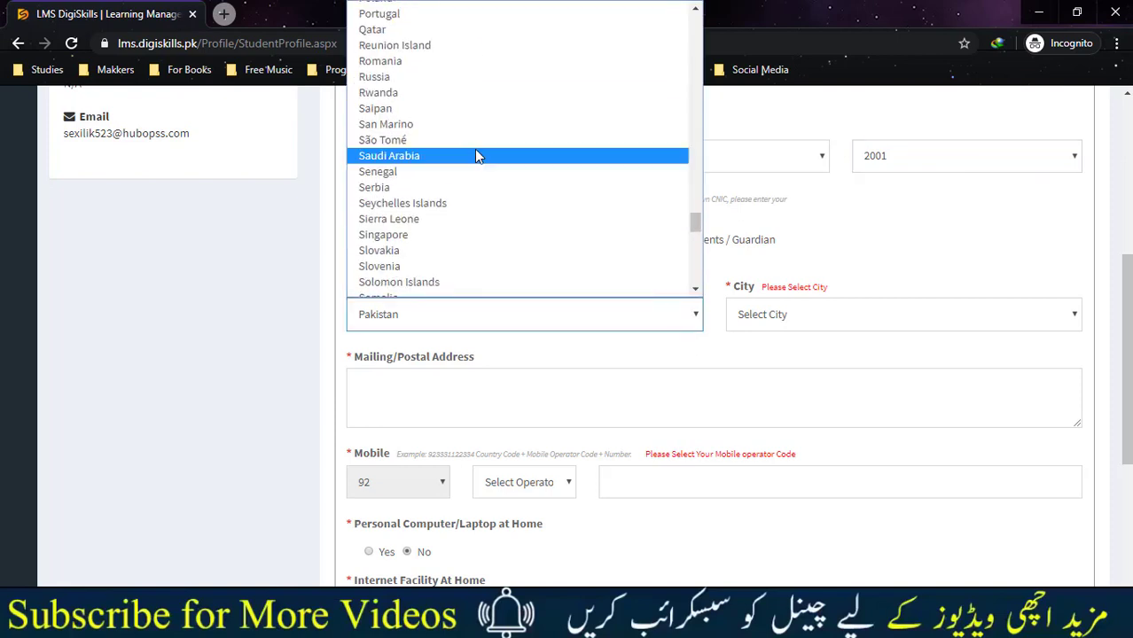
key("Escape")
left_click(777, 314)
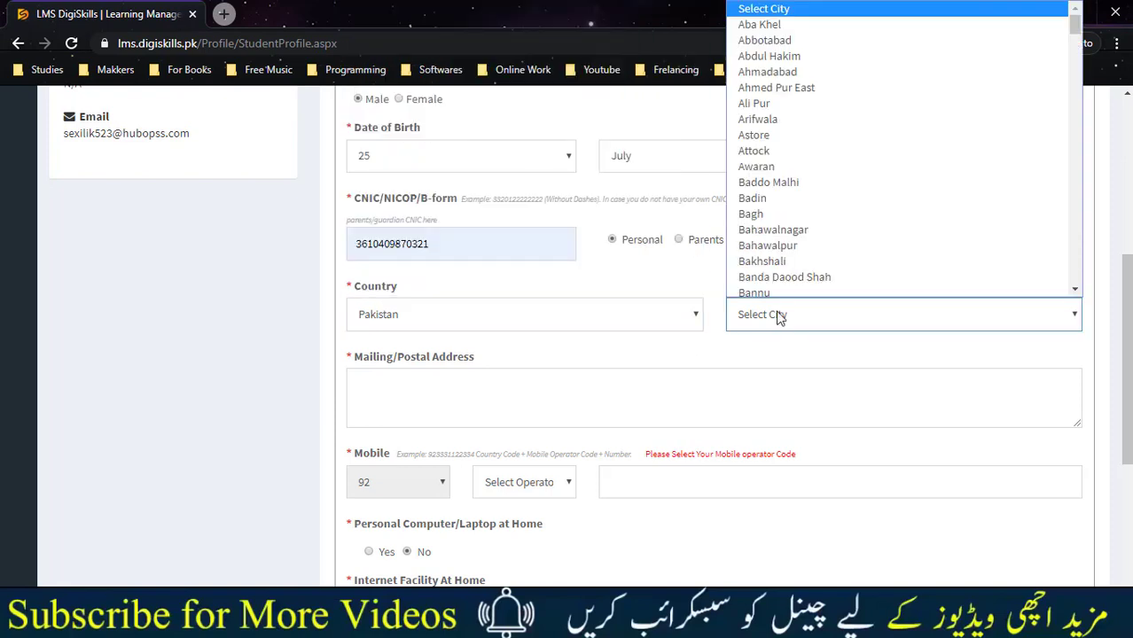
type("makhdum")
key("Down")
key("Down")
key("Down")
key("Down")
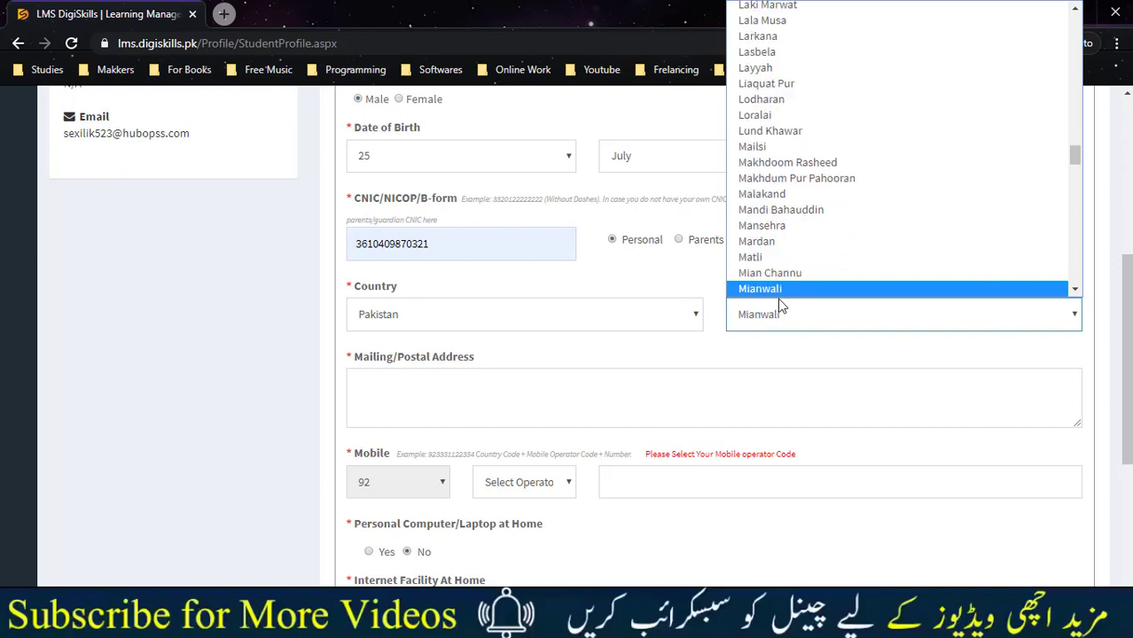
key("Return")
Step: Enter the mailing address and the mobile number with operator code 0317
left_click(542, 406)
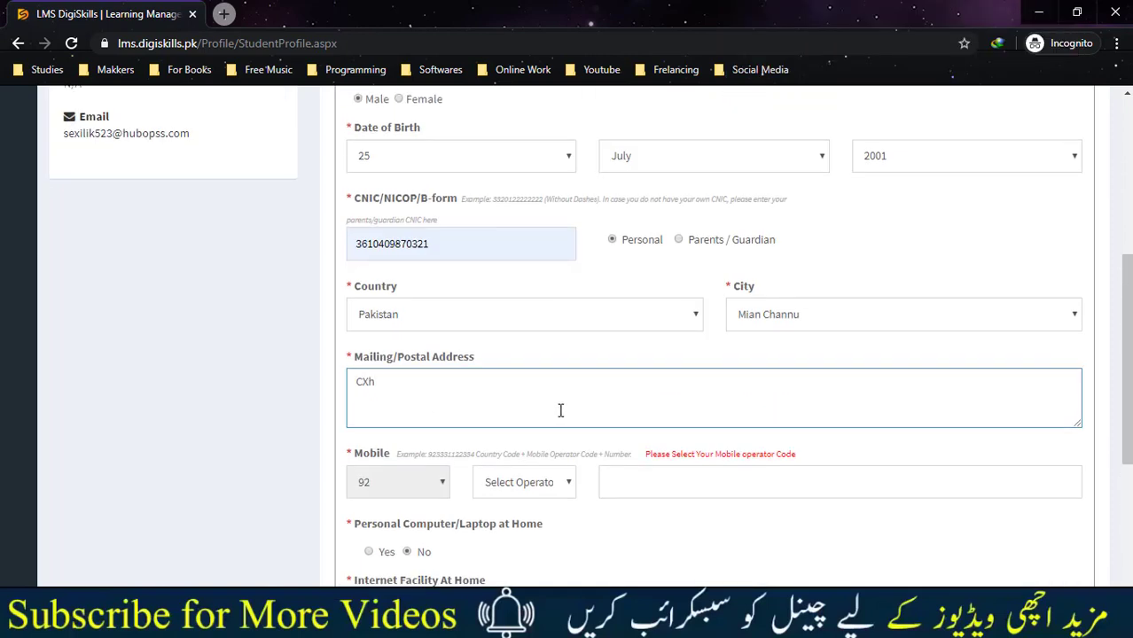
key("BackSpace")
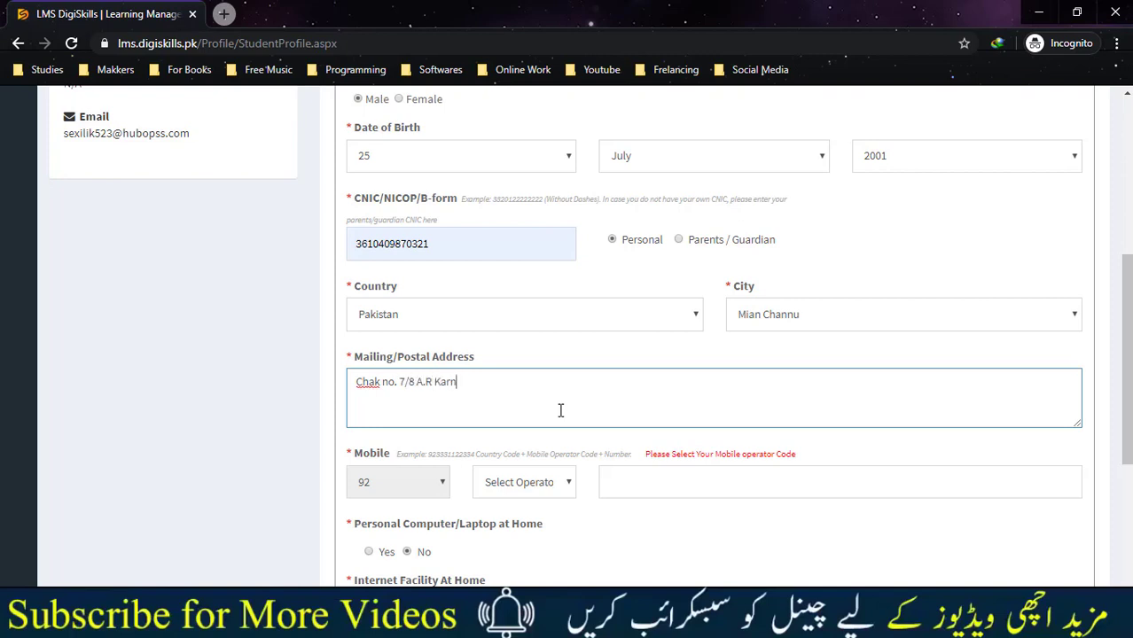
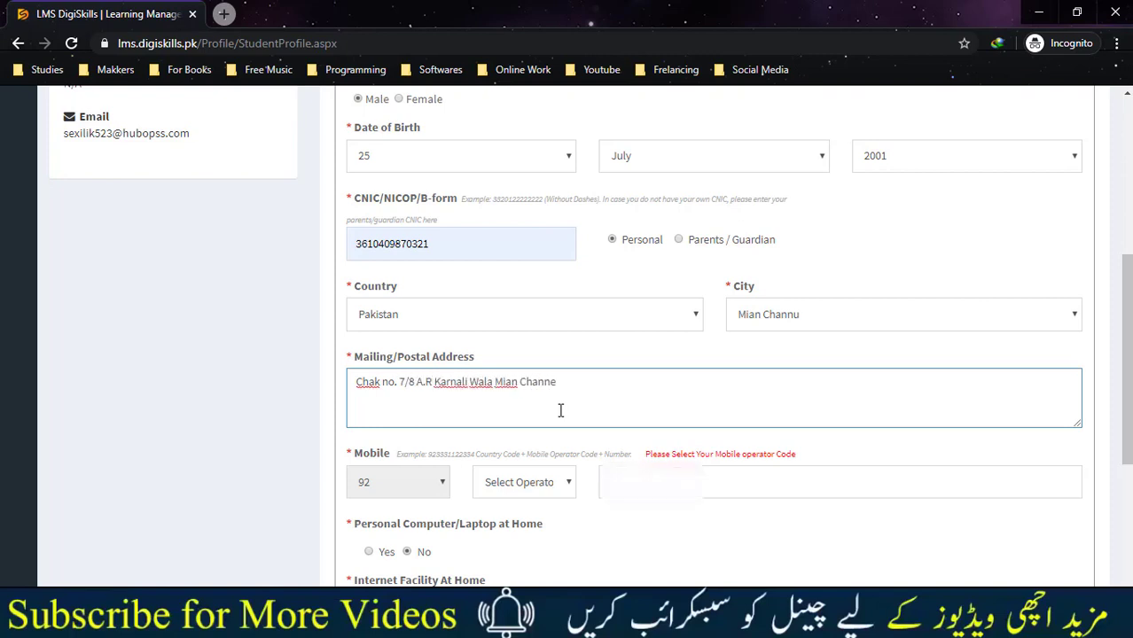
left_click(549, 482)
scroll(534, 325, "down", 3)
scroll(514, 390, "up", 3)
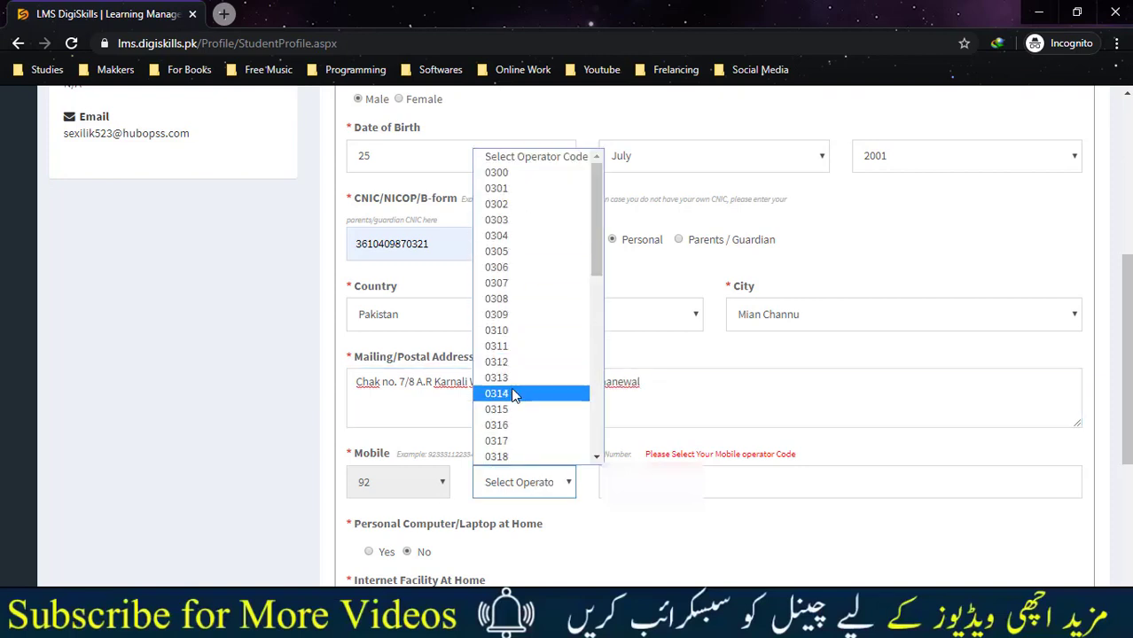
left_click(496, 440)
left_click(647, 482)
type("1")
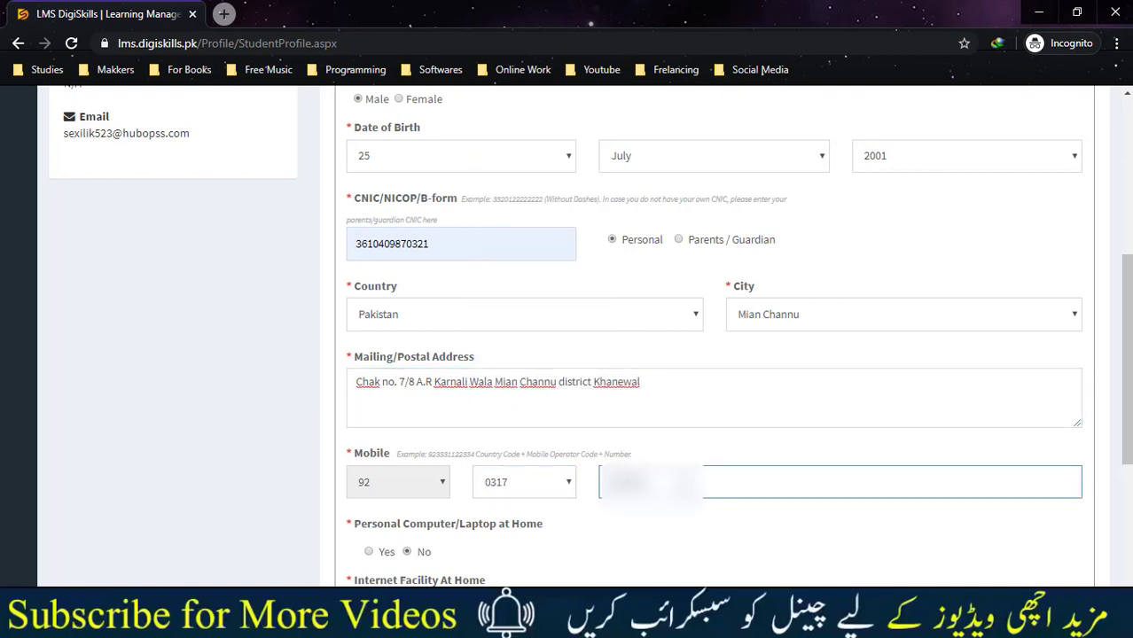
Step: Answer Yes for a personal computer/laptop at home and scroll to the form's end
left_click(369, 551)
scroll(417, 532, "down", 2)
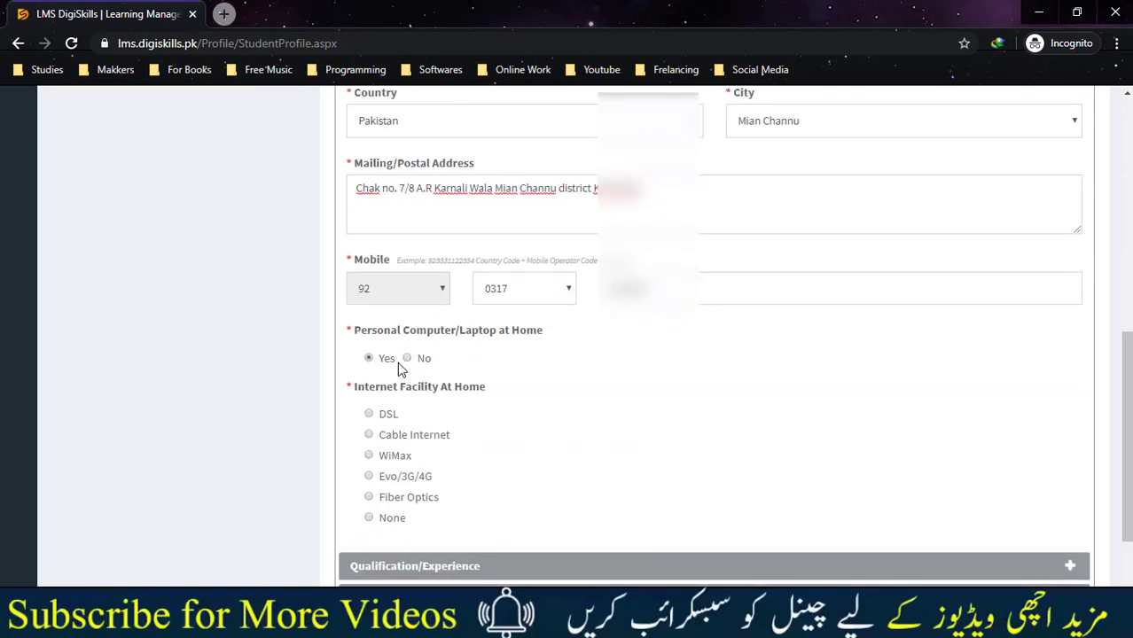
scroll(390, 346, "down", 2)
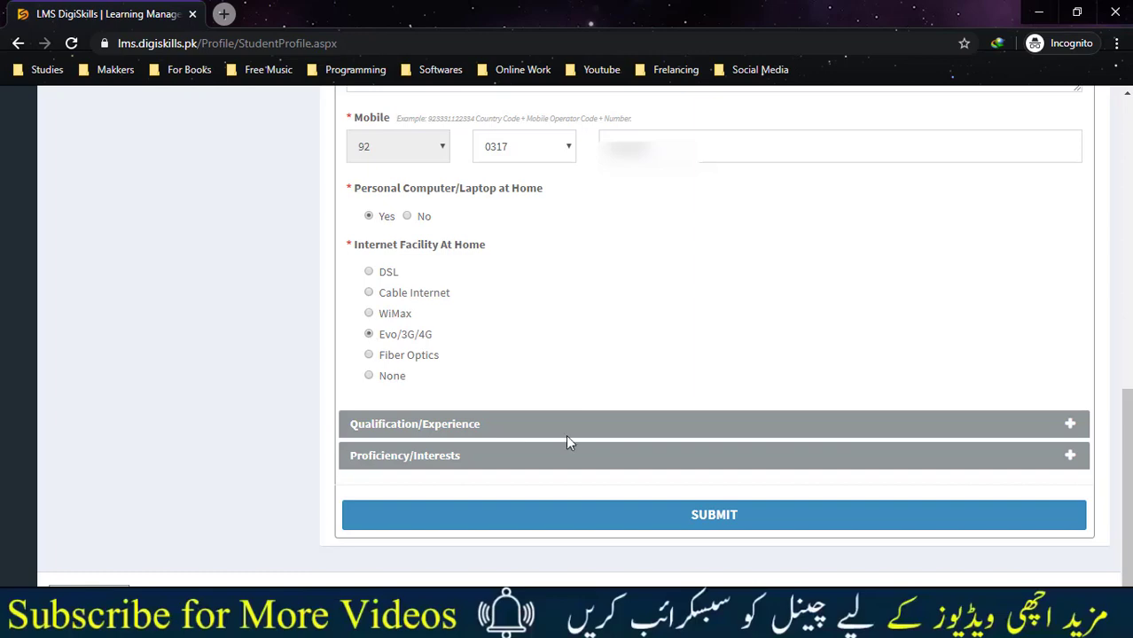
Step: Set qualification to Intermediate, specialization Computer Science, status Student, and pick a future plan
left_click(1071, 424)
left_click(463, 255)
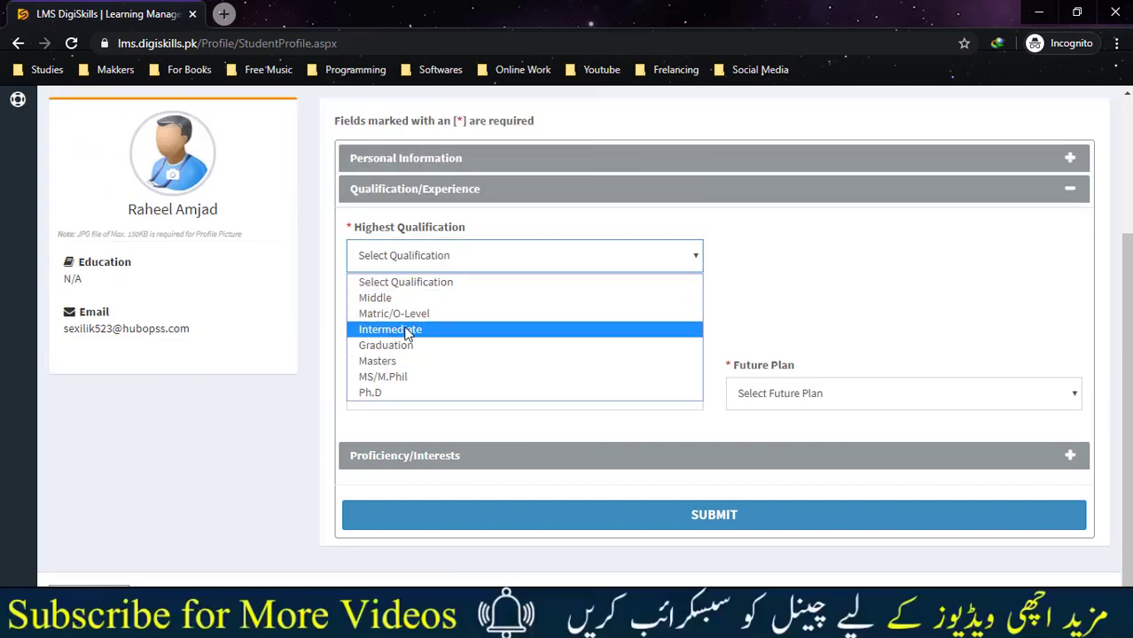
left_click(407, 330)
left_click(471, 325)
left_click(483, 382)
left_click(510, 393)
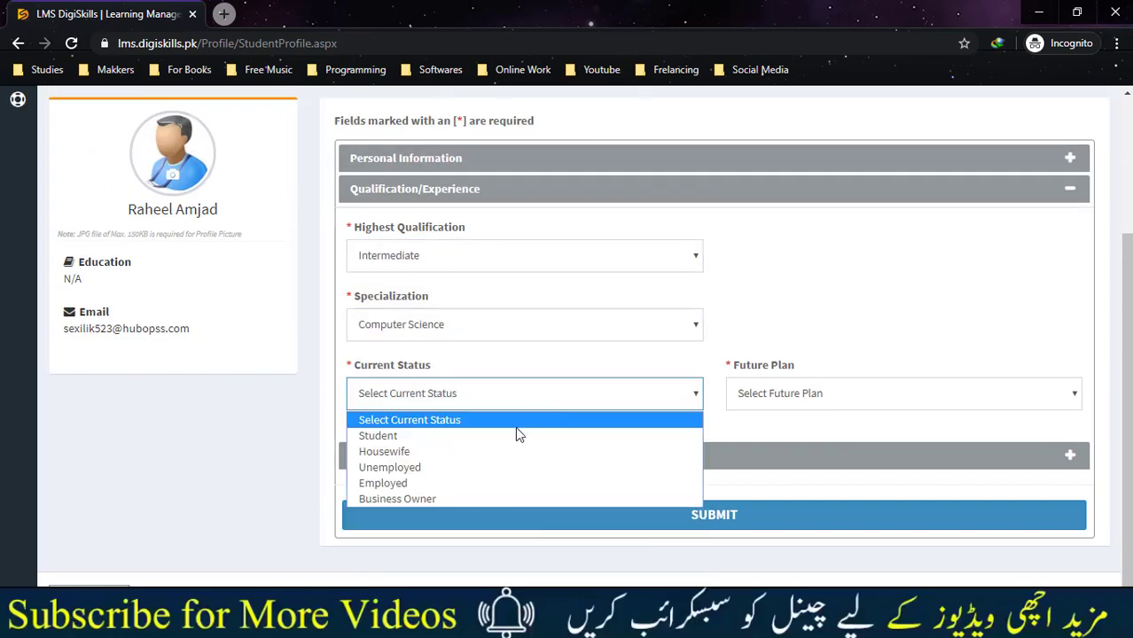
left_click(519, 436)
left_click(809, 396)
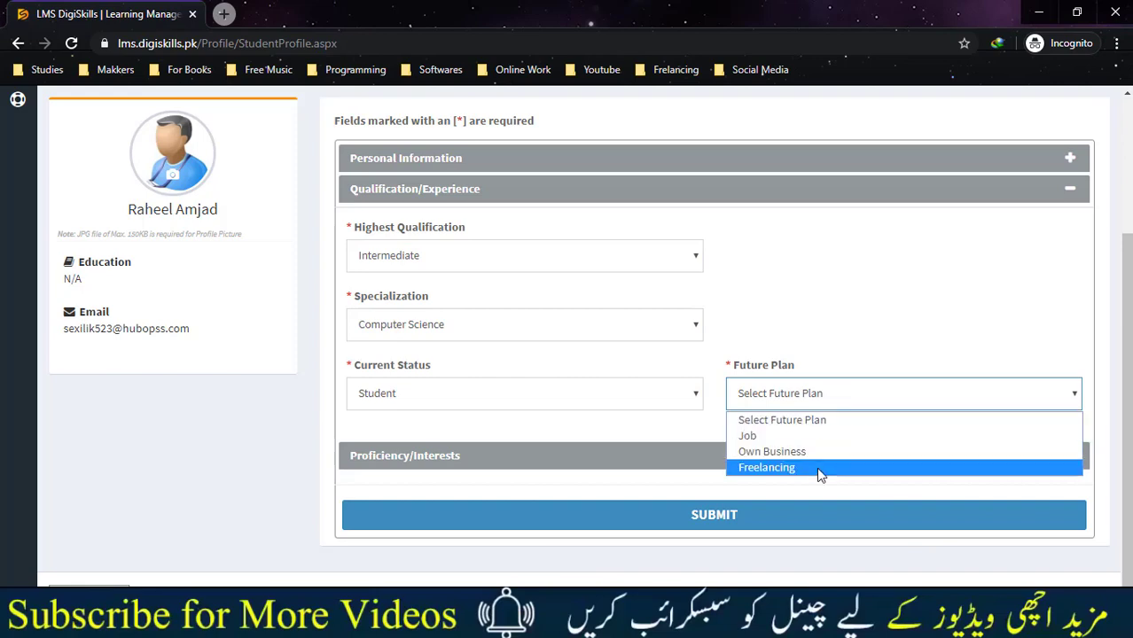
left_click(762, 435)
Step: Rate English writing as Intermediate and give self-development as the reason for joining
scroll(386, 282, "up", 5)
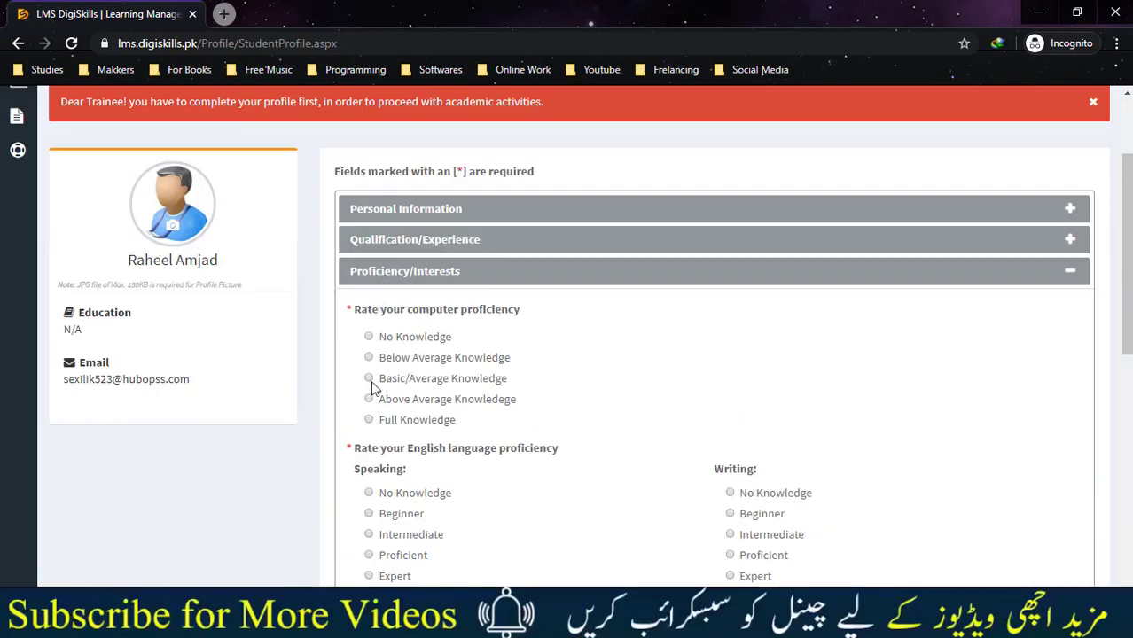
scroll(376, 425, "down", 2)
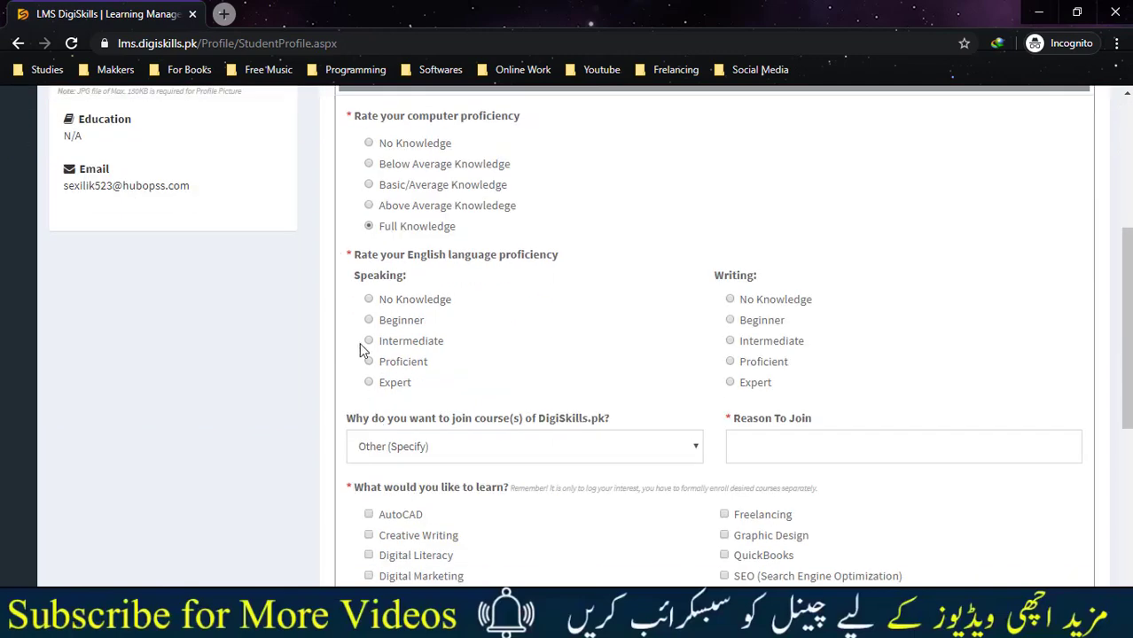
left_click(731, 342)
scroll(383, 227, "down", 2)
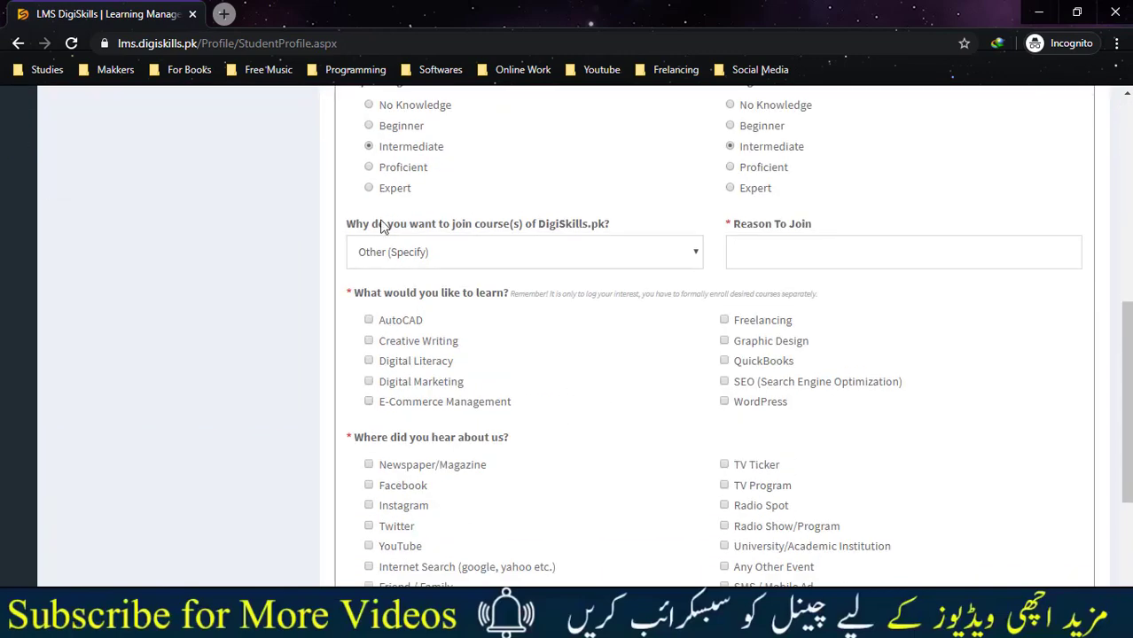
left_click(684, 262)
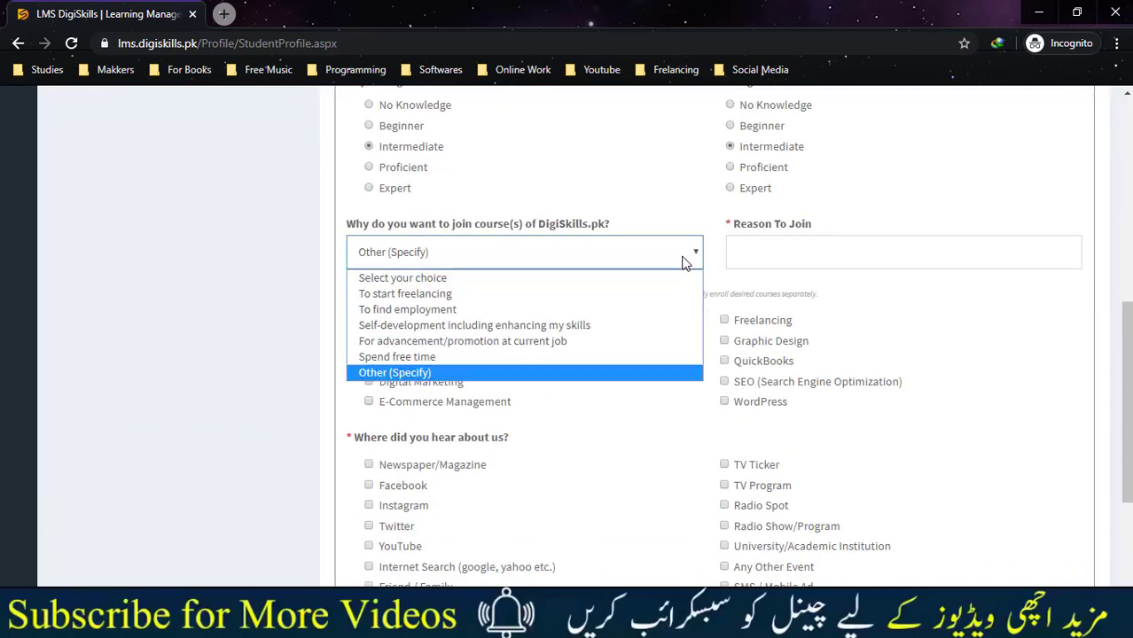
left_click(496, 325)
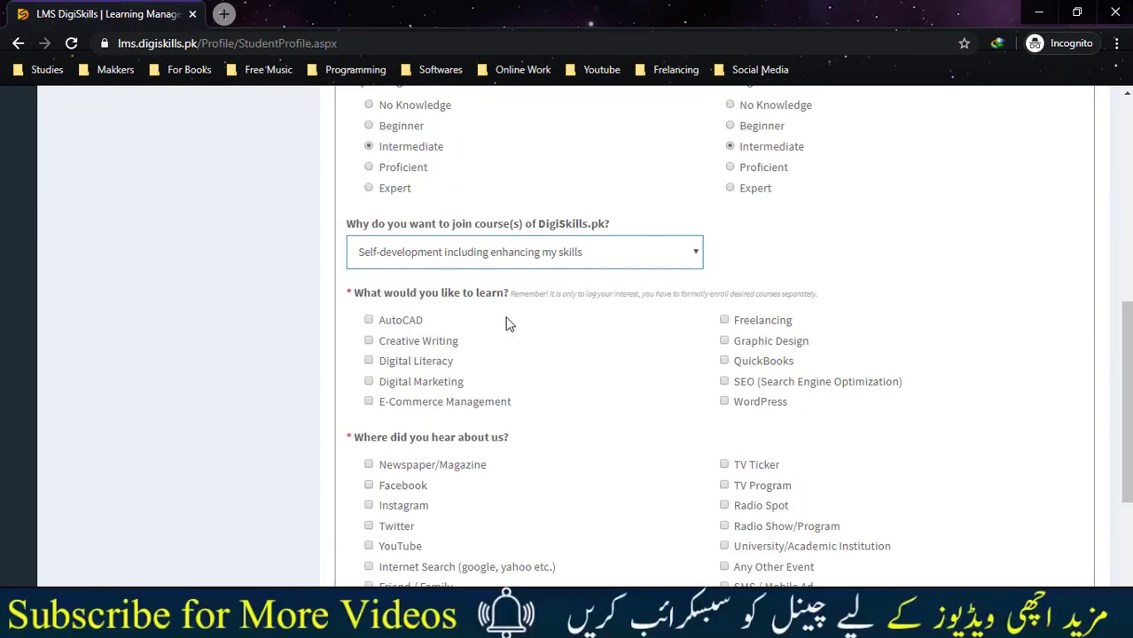
mouse_move(513, 298)
left_mouse_down()
mouse_move(644, 312)
mouse_move(829, 306)
left_mouse_up()
left_click(420, 350)
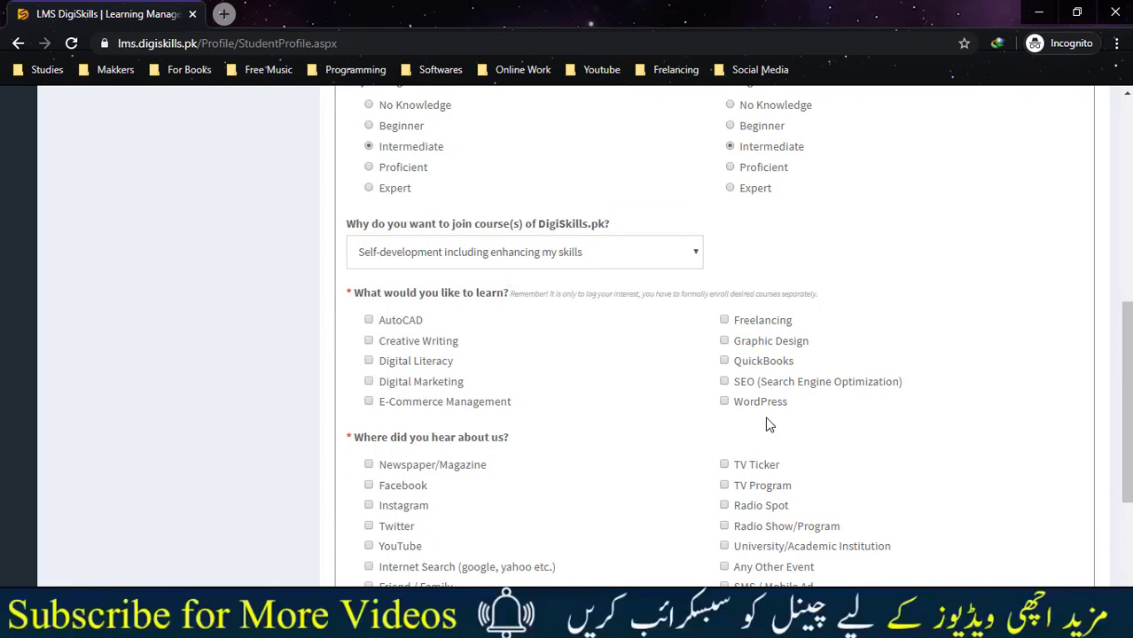
Step: Choose Graphic Design interest, YouTube as source, freelancing Yes, then submit and certify the profile
left_click(726, 342)
scroll(475, 432, "down", 2)
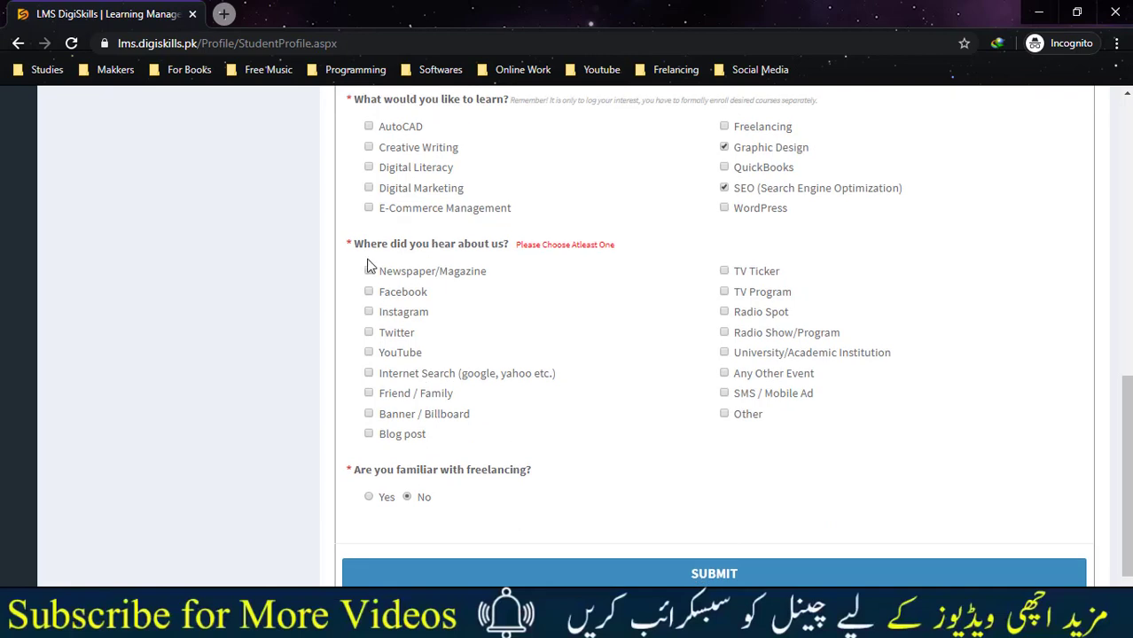
left_click(370, 353)
left_click(369, 498)
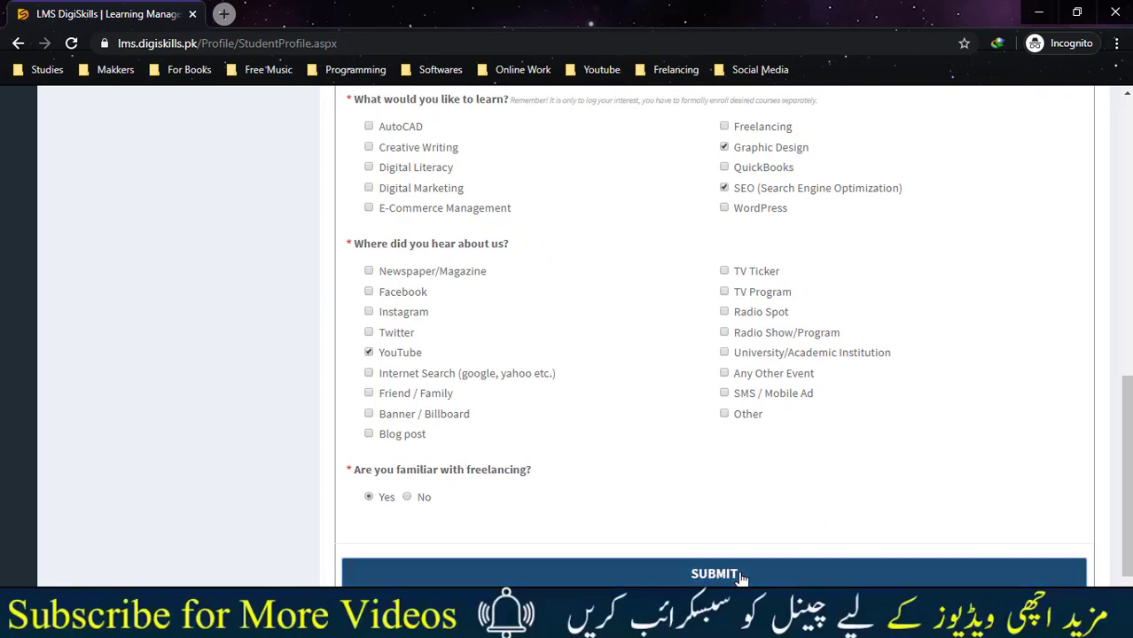
left_click(372, 574)
left_click_drag(641, 140, 394, 102)
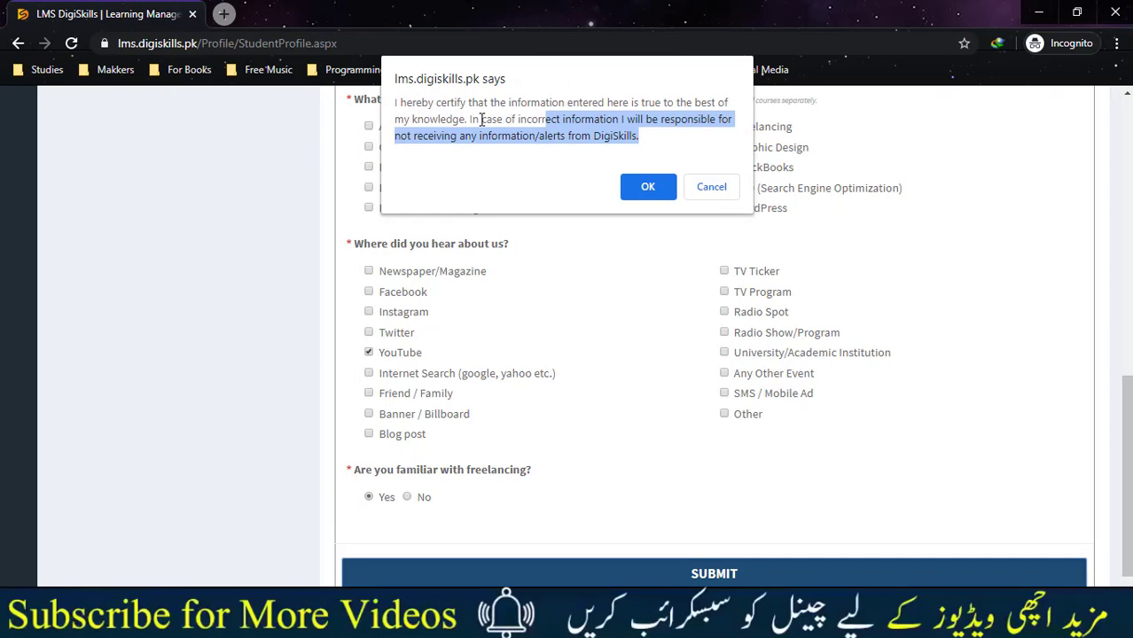
left_click(650, 187)
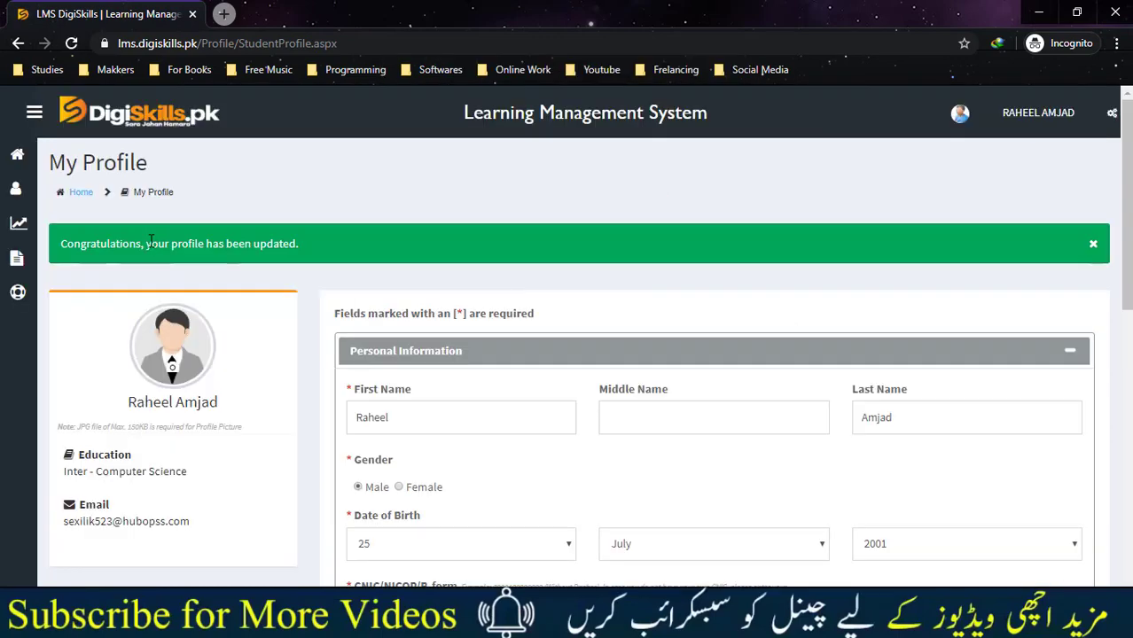
Step: Crop the photo in Paint down to the middle person's face
scroll(485, 297, "down", 3)
scroll(466, 268, "up", 3)
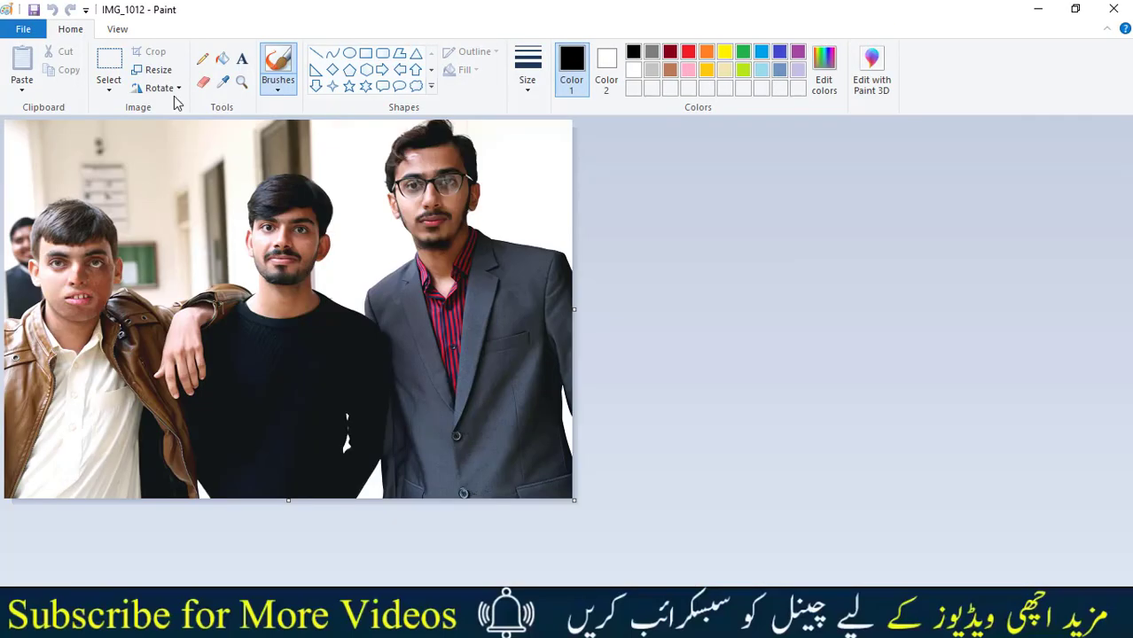
left_click(109, 71)
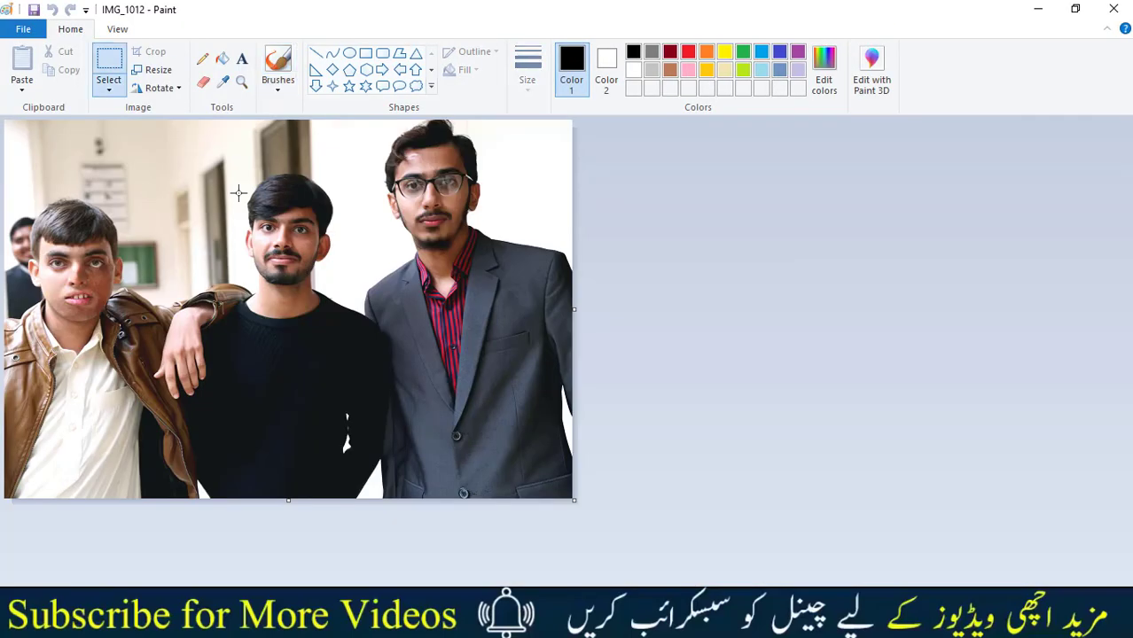
left_click_drag(208, 168, 370, 305)
left_click(149, 51)
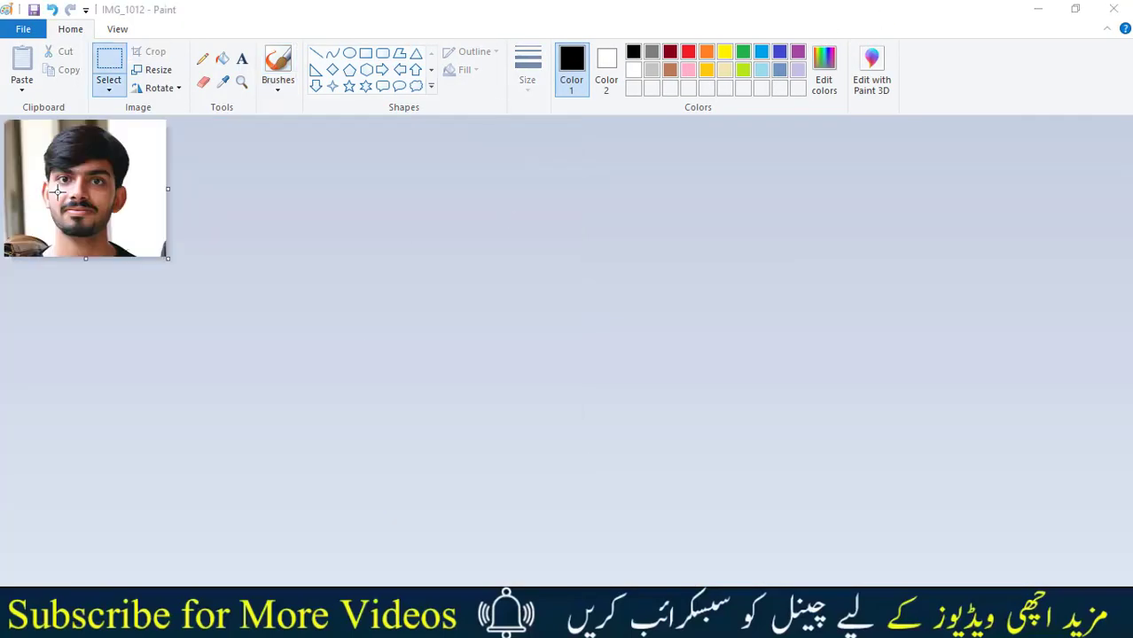
Step: Try uploading IMG_1012 as the profile picture; it's rejected as larger than 150KB
left_click(1053, 8)
mouse_move(297, 625)
left_click(389, 532)
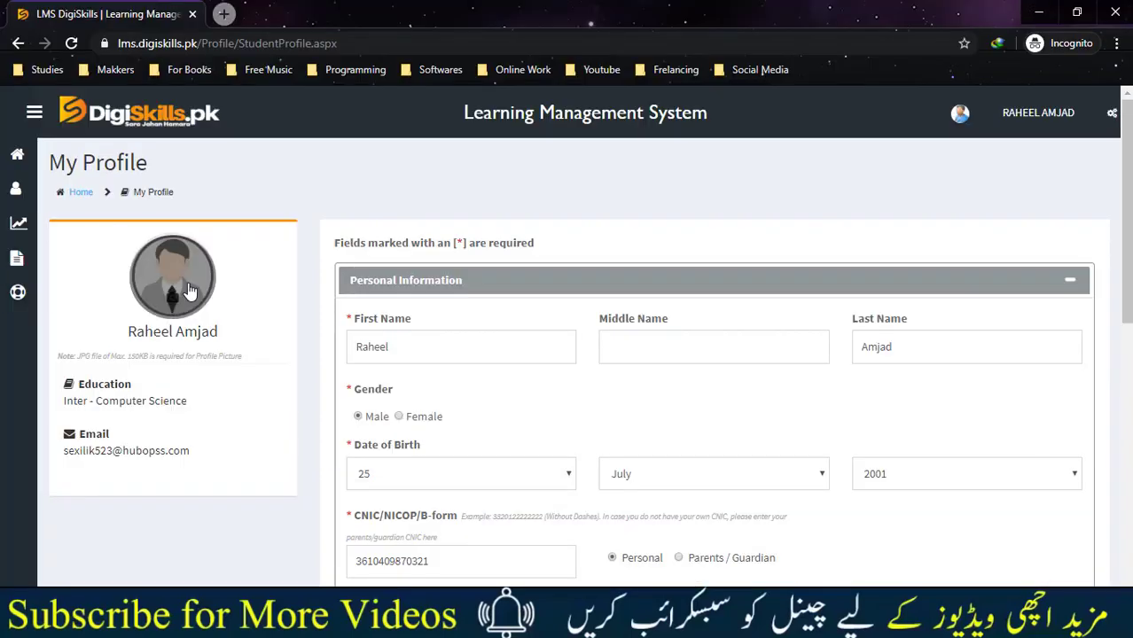
left_click(187, 291)
double_click(195, 142)
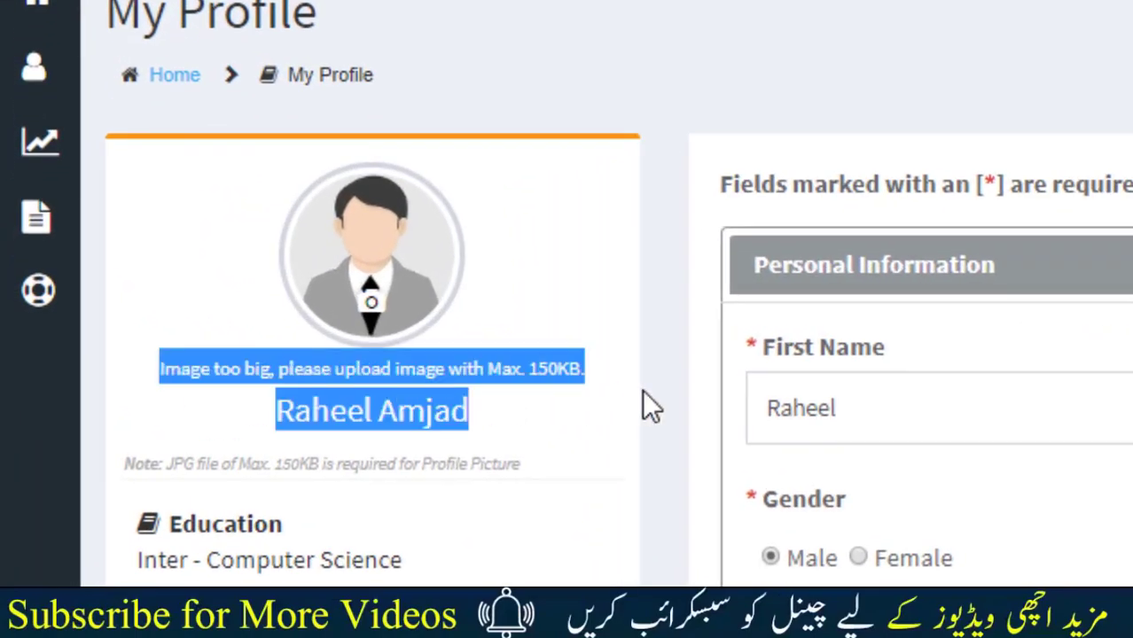
left_click_drag(161, 369, 585, 369)
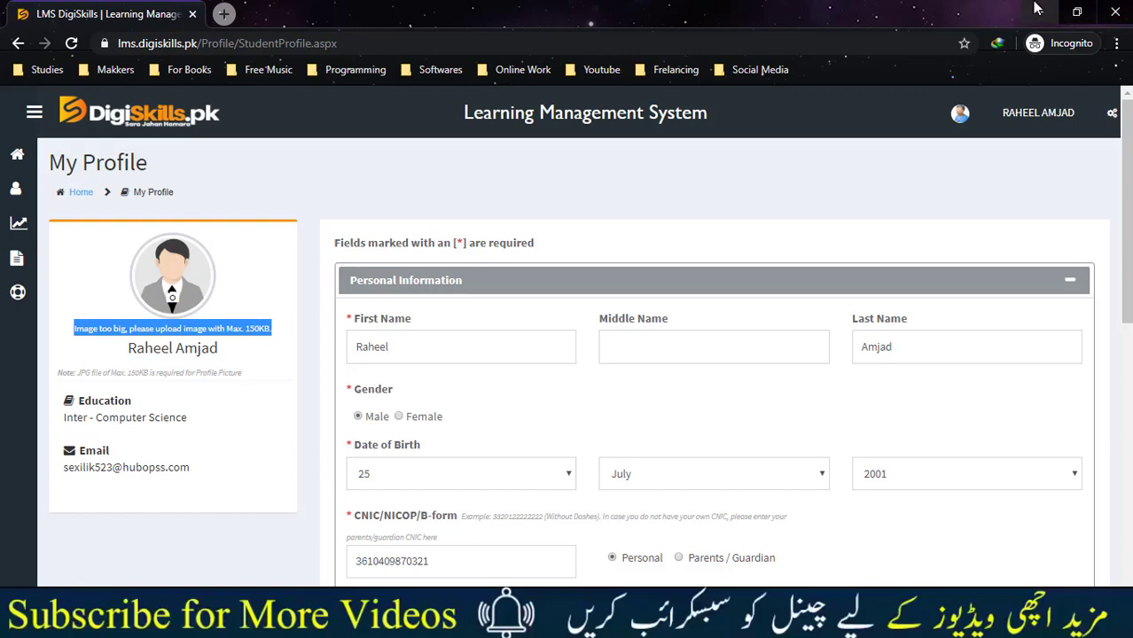
left_click(1038, 8)
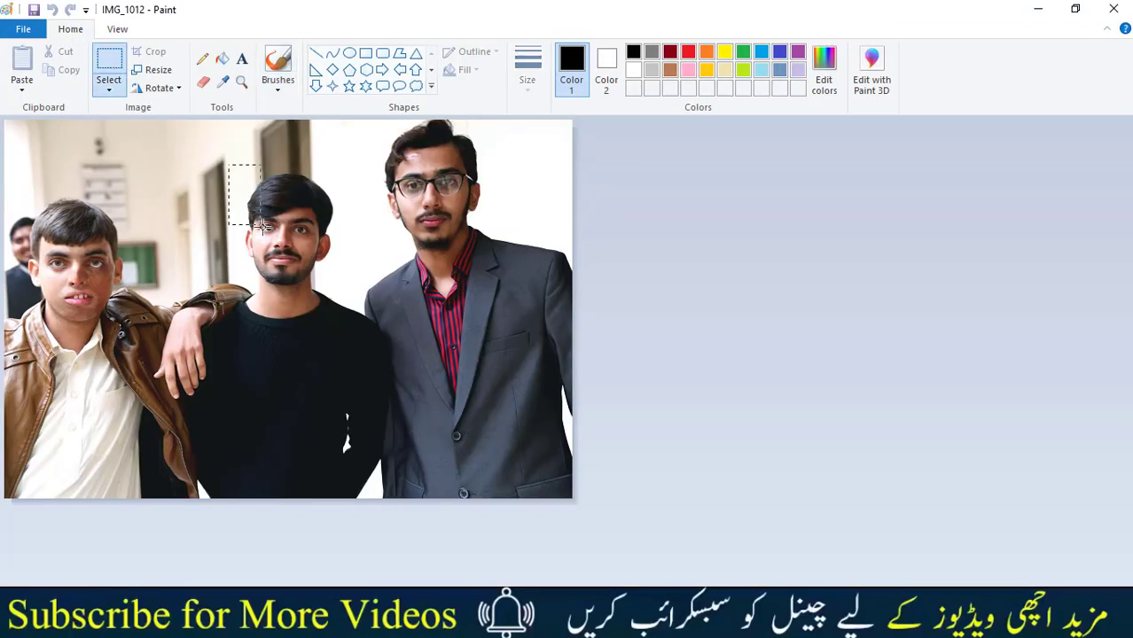
Step: Recrop IMG_1012 to a tighter rectangle around the middle person's face
left_click_drag(249, 167, 359, 304)
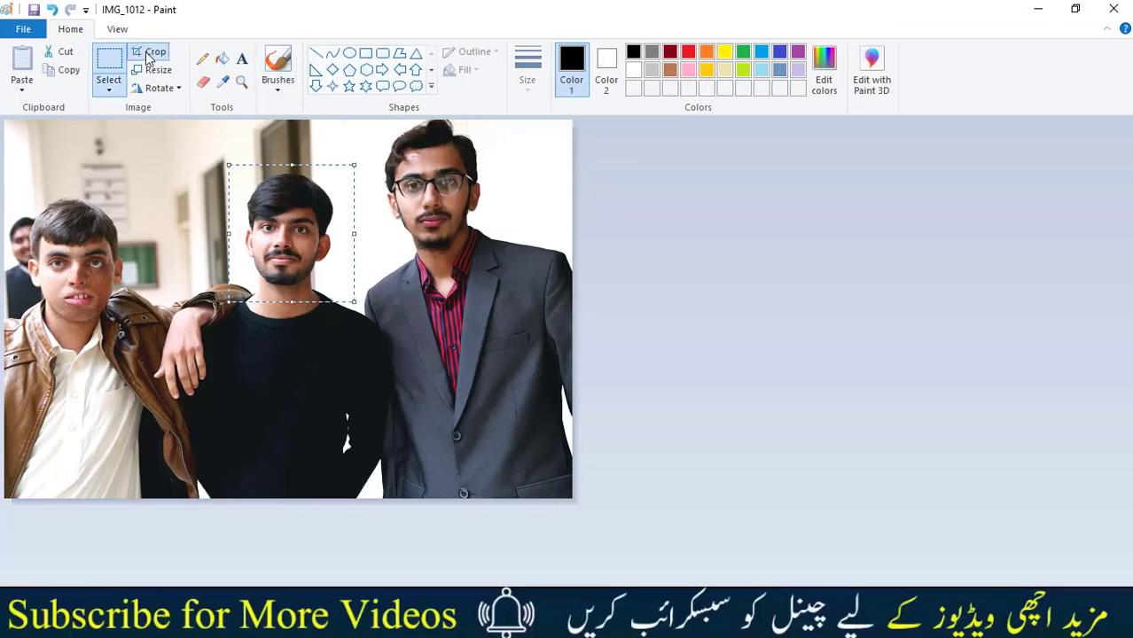
left_click(151, 51)
left_click_drag(12, 128, 108, 238)
left_click(150, 52)
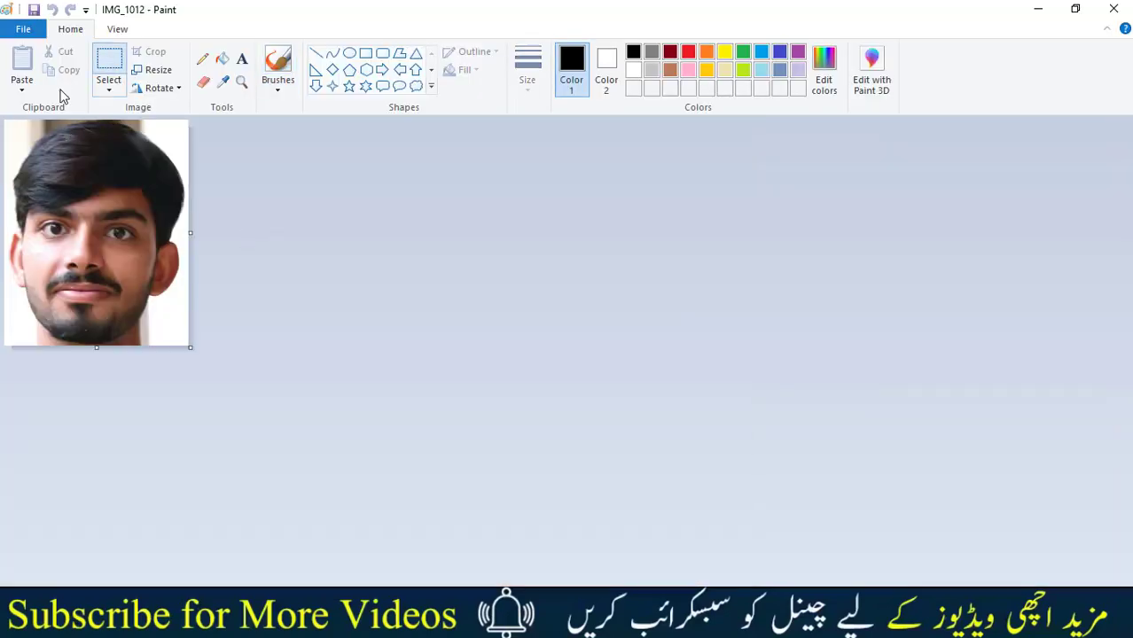
left_click(108, 67)
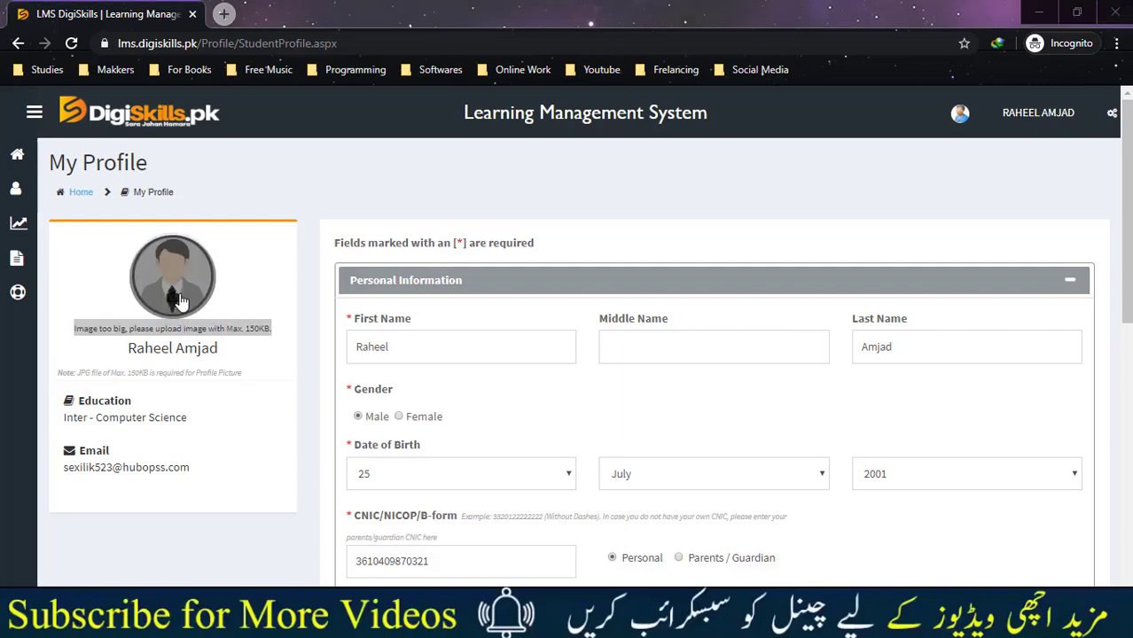
Step: Upload the smaller, cropped IMG_1012 as the DigiSkills.pk profile picture
left_click(180, 303)
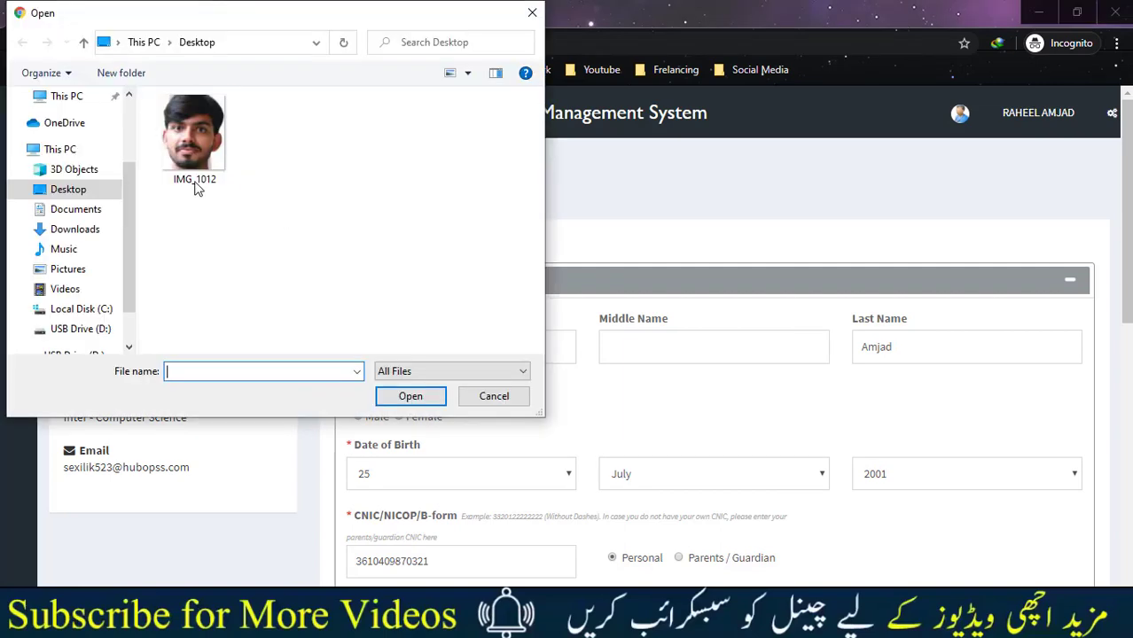
double_click(190, 127)
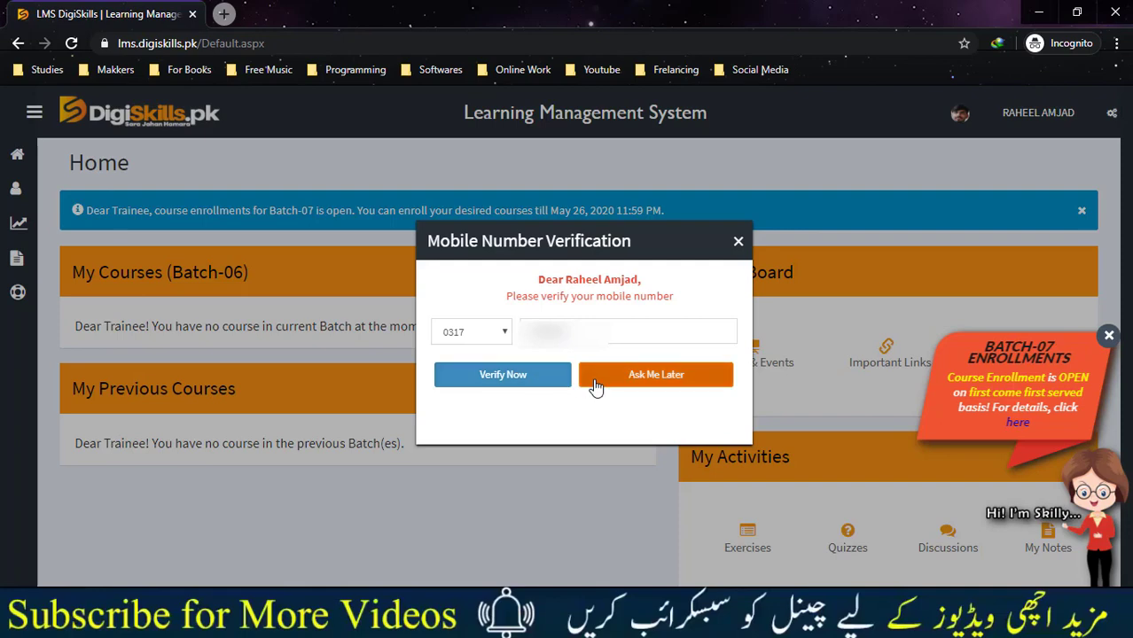
Step: Choose Ask Me Later for mobile verification, then open the Batch-07 Enroll Now page
left_click(689, 376)
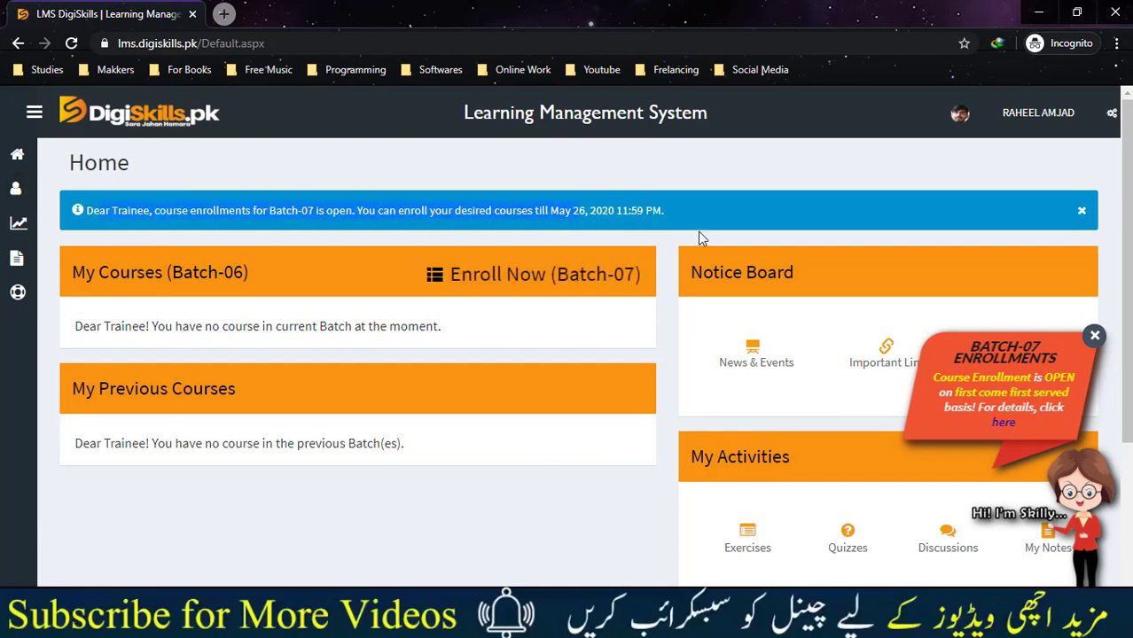
scroll(699, 266, "down", 3)
scroll(517, 405, "up", 3)
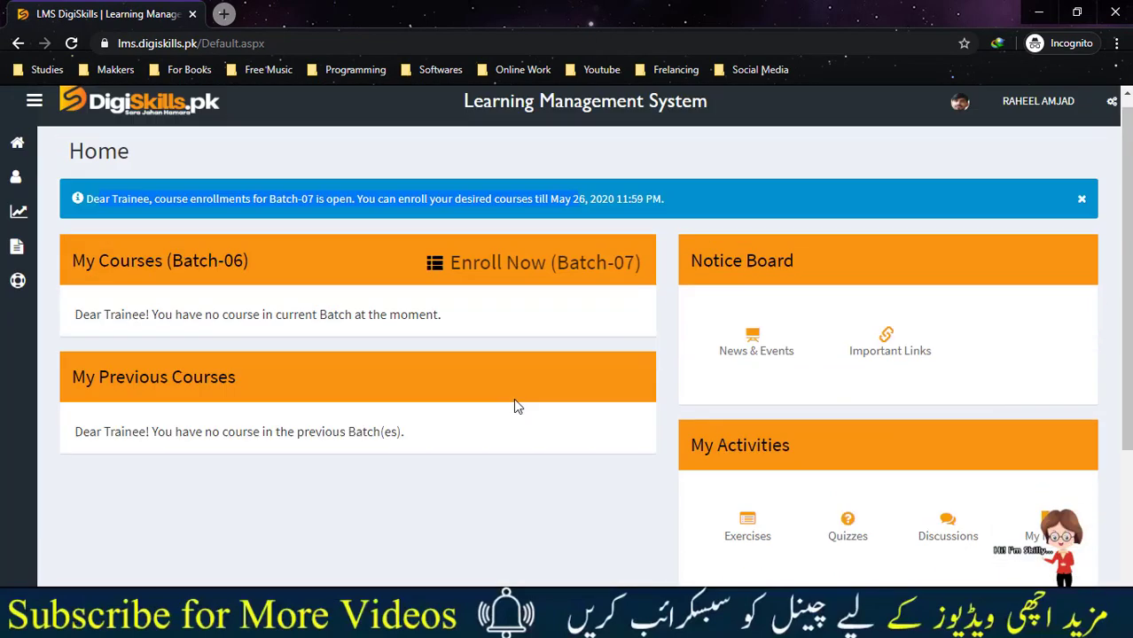
left_click(539, 282)
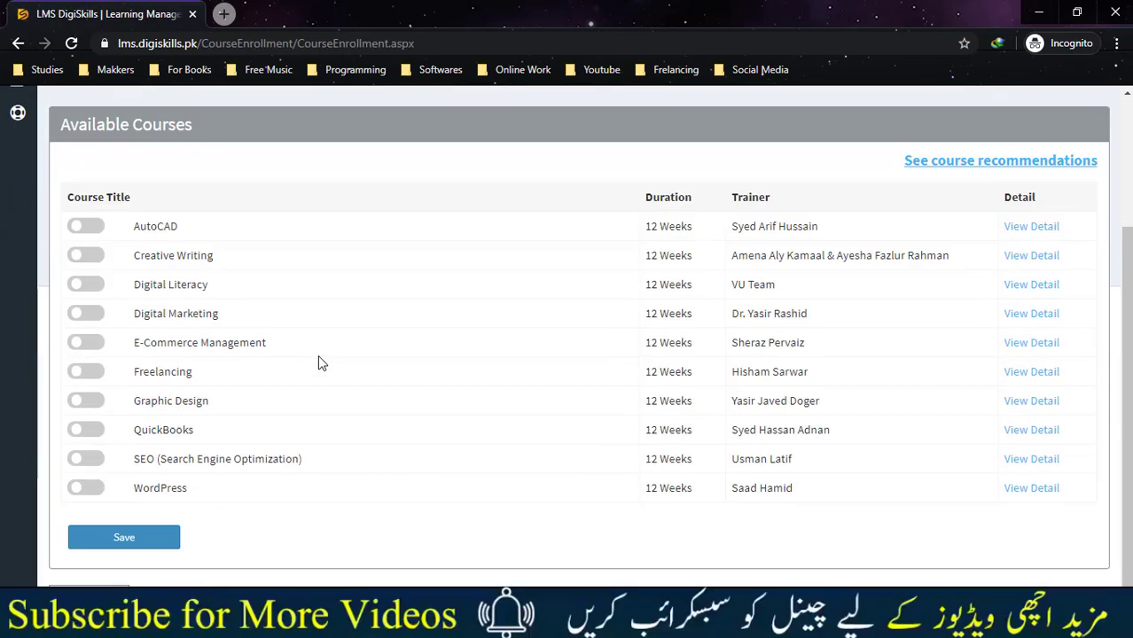
Step: Review AutoCAD details: 12 weeks, starts 17 Feb 2020, free, 13146 trainees, Urdu & English
left_click(1041, 227, "ctrl")
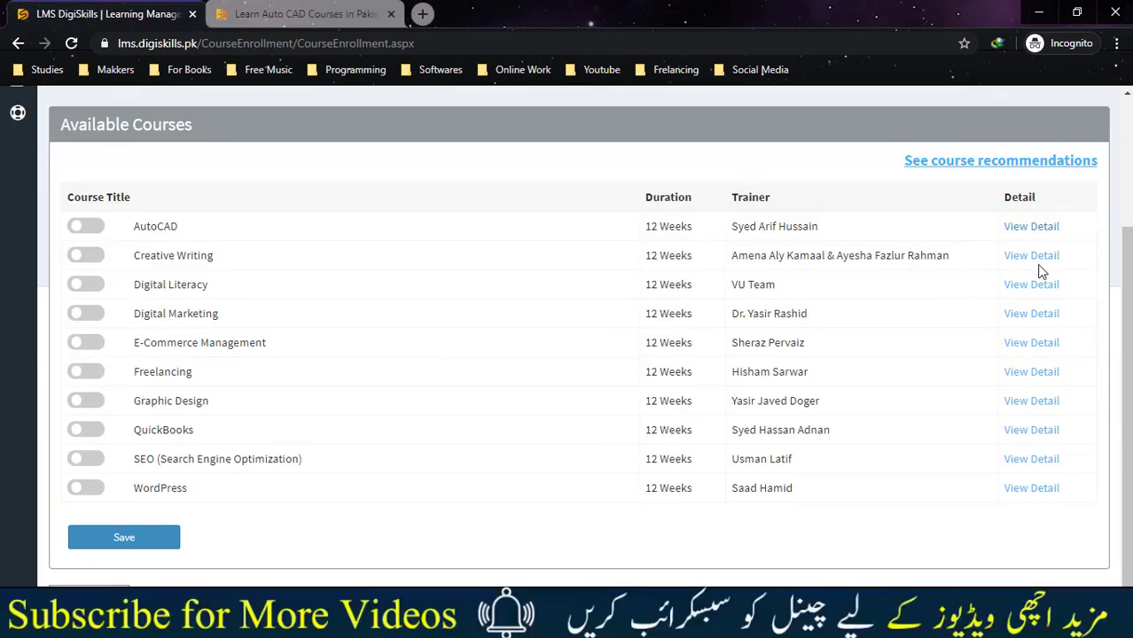
key("ctrl+Tab")
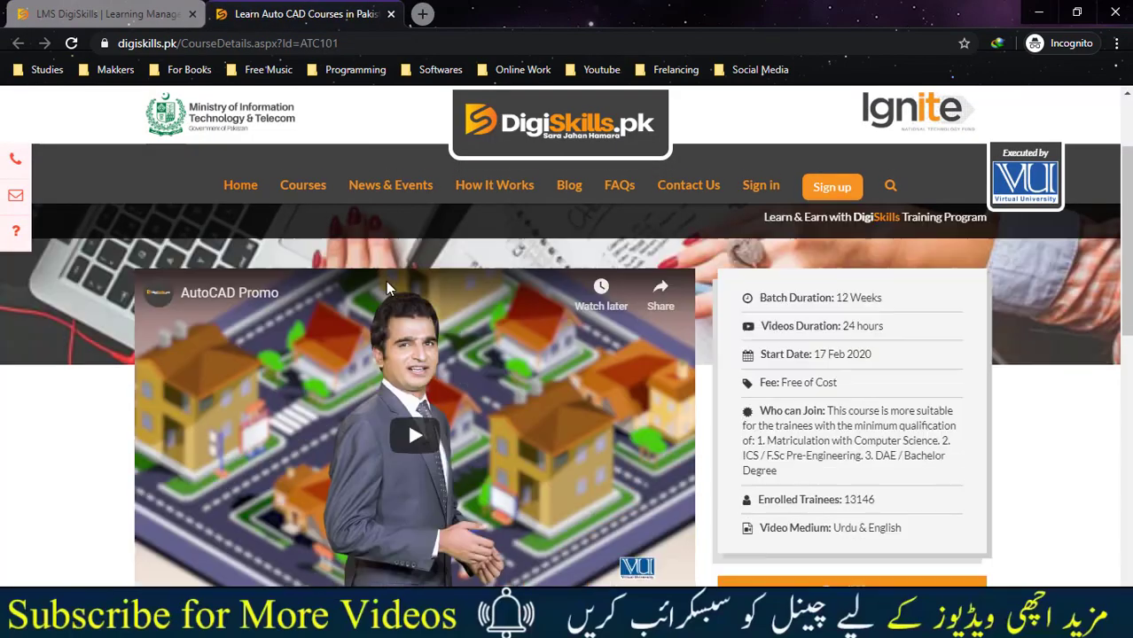
scroll(816, 226, "down", 2)
mouse_move(833, 234)
left_mouse_down()
mouse_move(883, 234)
mouse_move(884, 264)
left_mouse_up()
left_click_drag(814, 292, 924, 300)
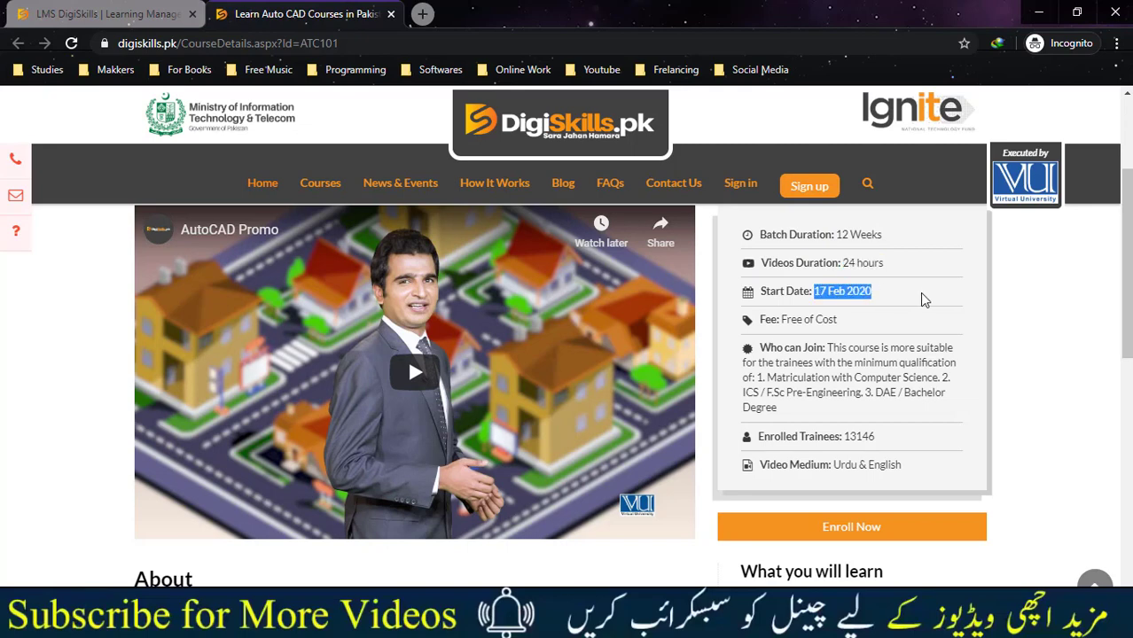
mouse_move(782, 320)
left_mouse_down()
mouse_move(846, 327)
mouse_move(957, 412)
left_mouse_up()
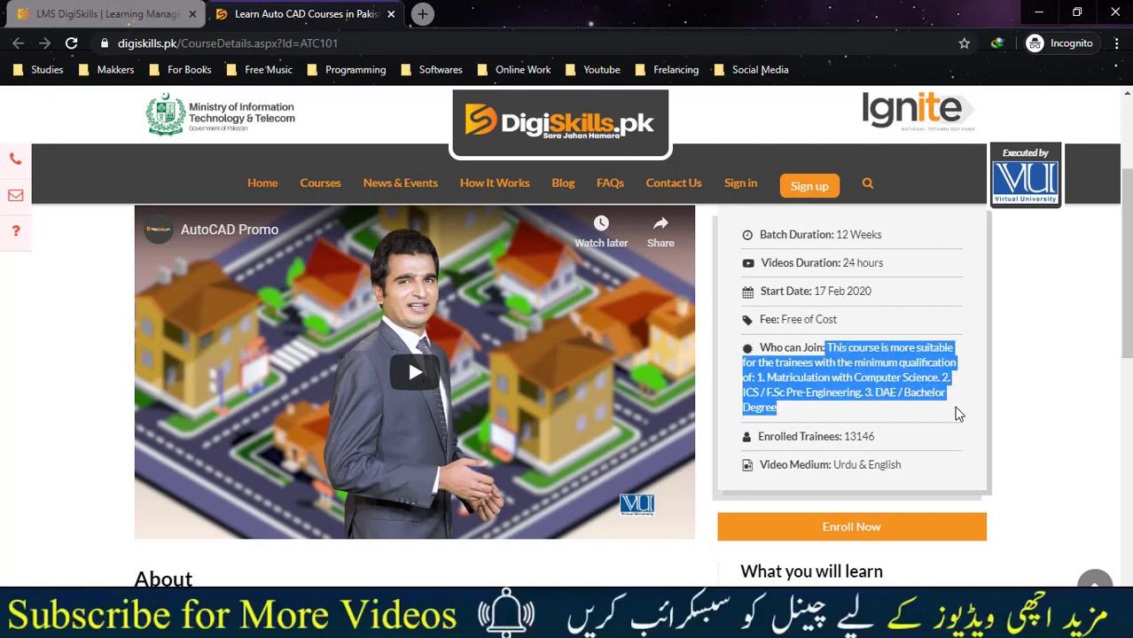
left_click(882, 417)
left_click_drag(843, 437, 918, 445)
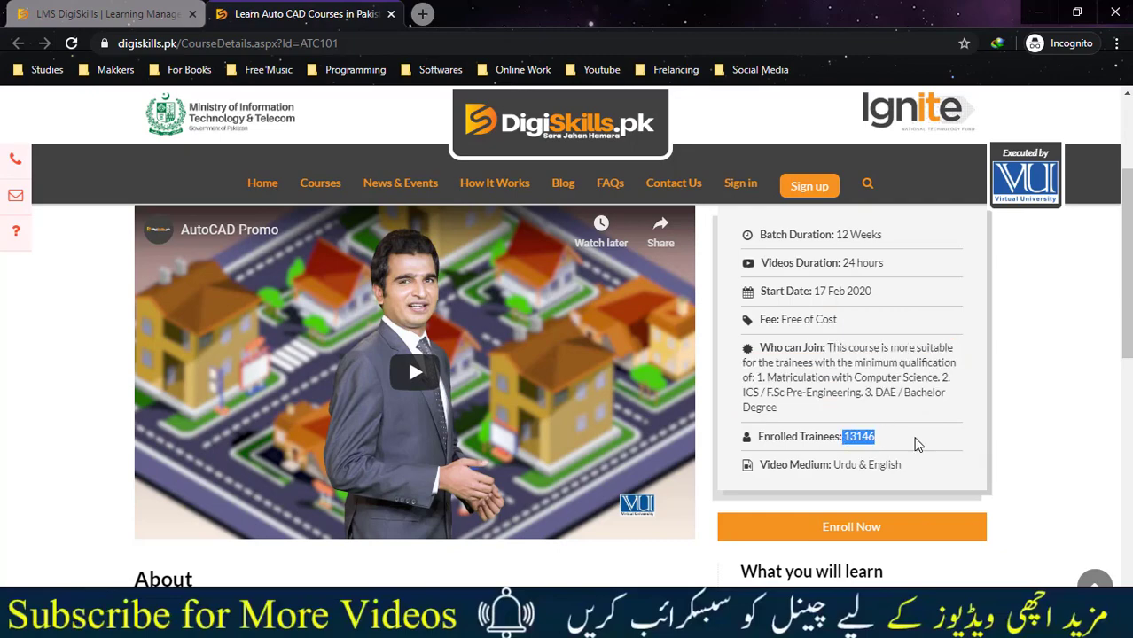
left_click_drag(834, 466, 903, 467)
left_click(798, 520)
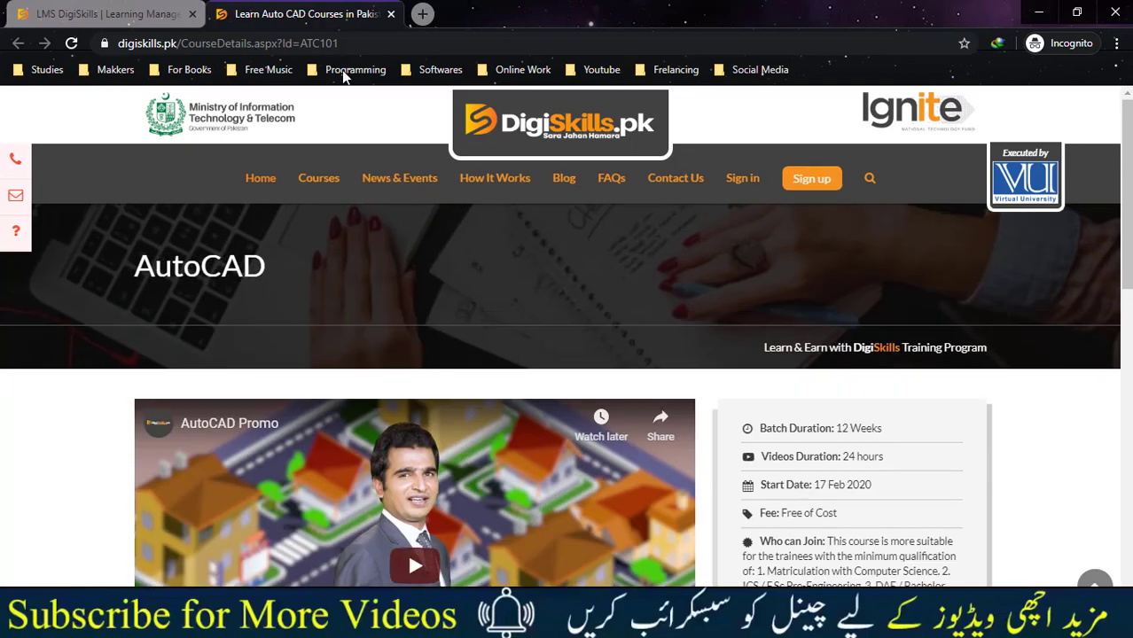
left_click(391, 14)
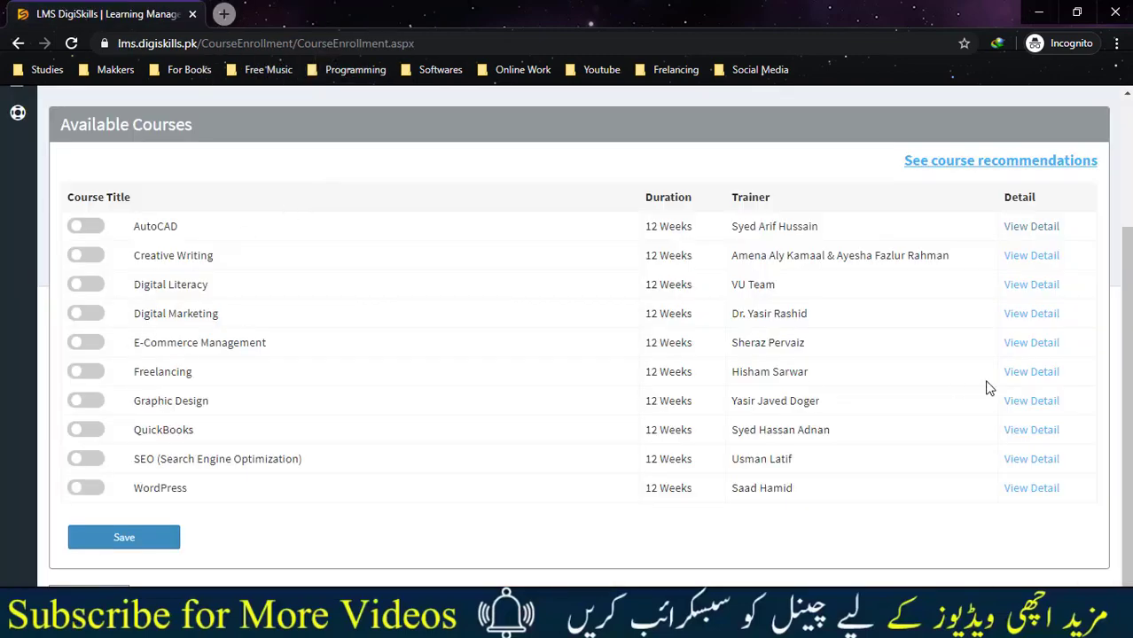
Step: Open the Graphic Design and SEO course details in new tabs, read them, then close both
middle_click(1040, 404)
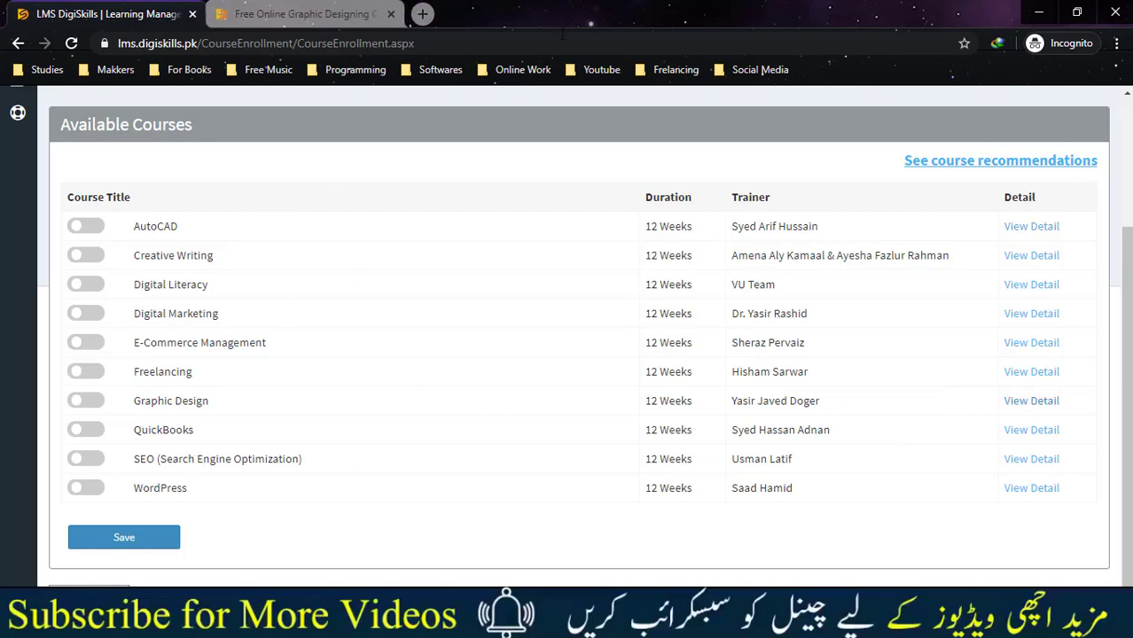
left_click(389, 14)
right_click(1040, 404)
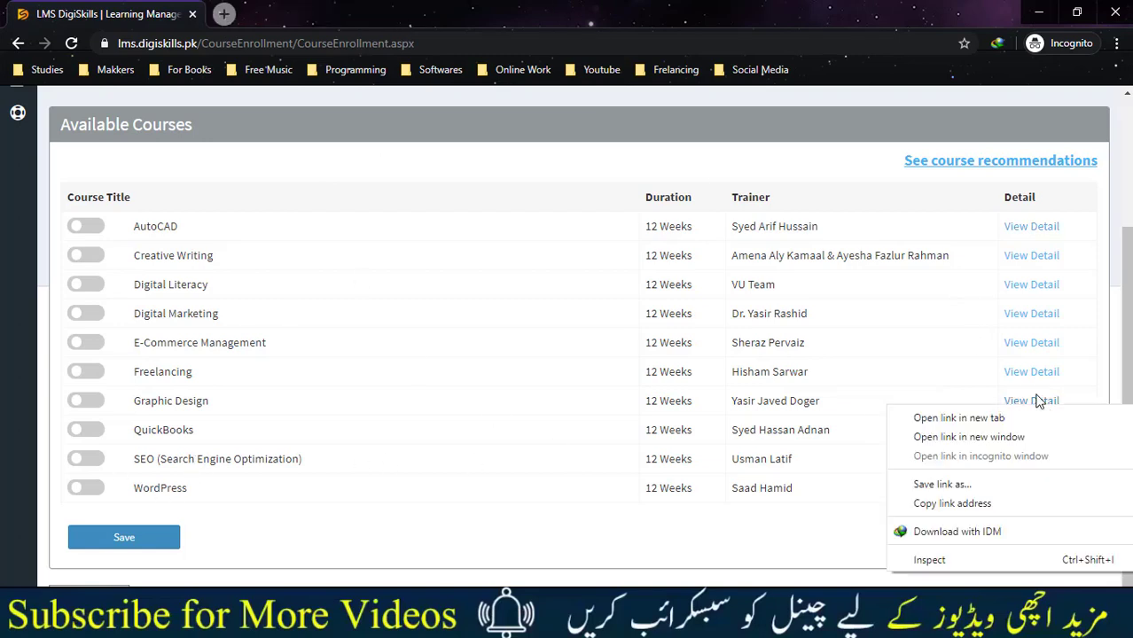
left_click(966, 414)
right_click(1040, 459)
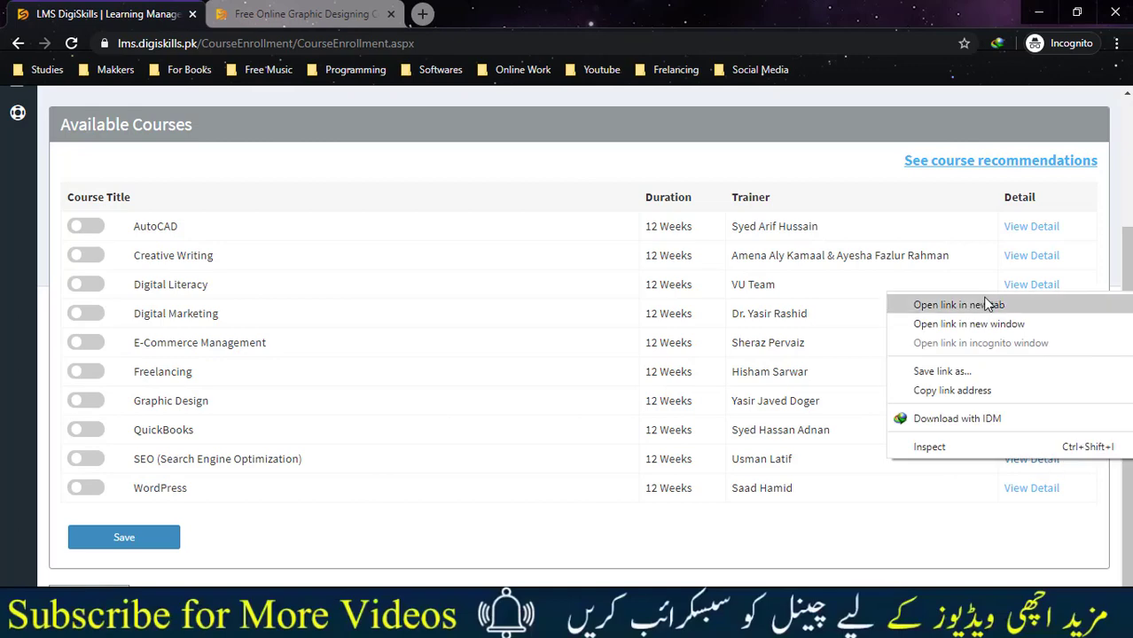
left_click(918, 306)
left_click(302, 14)
scroll(820, 259, "down", 2)
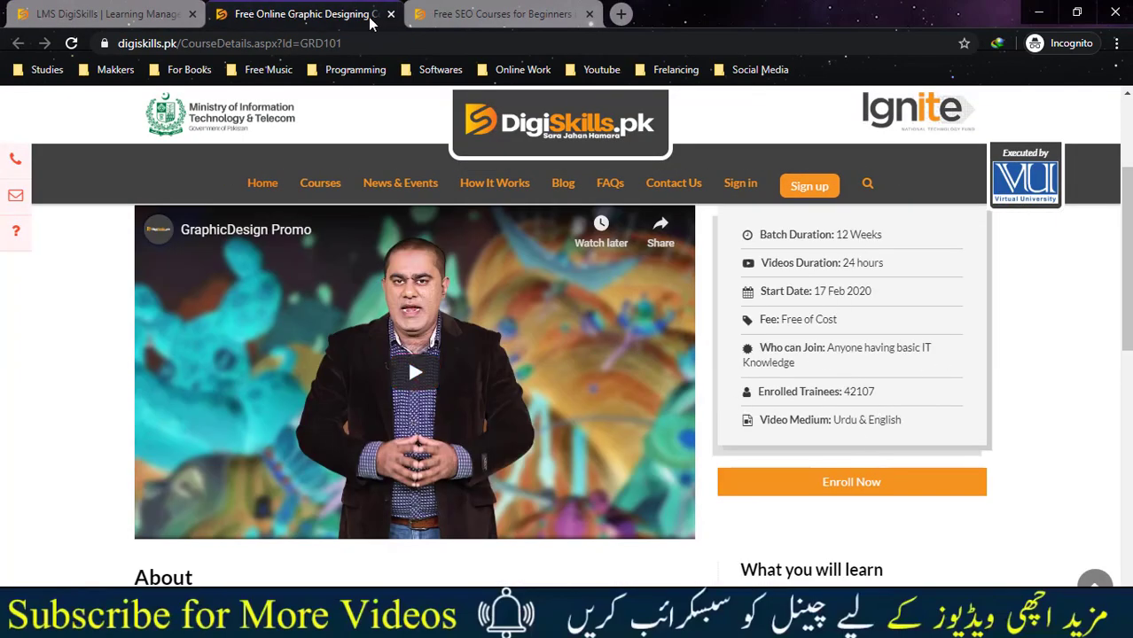
left_click(391, 14)
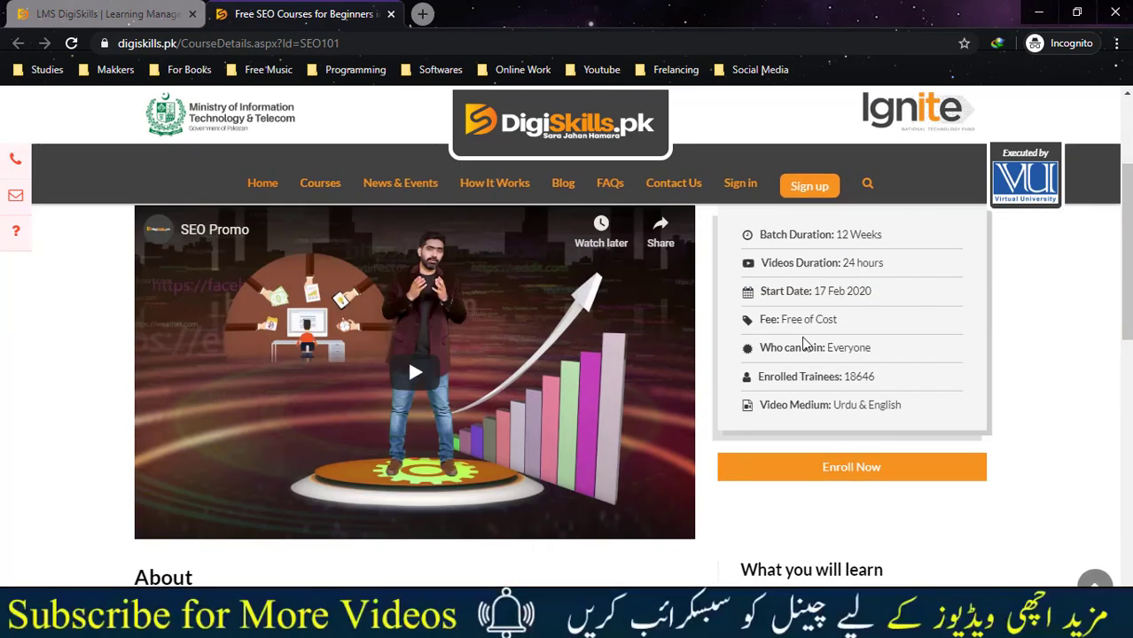
left_click(391, 15)
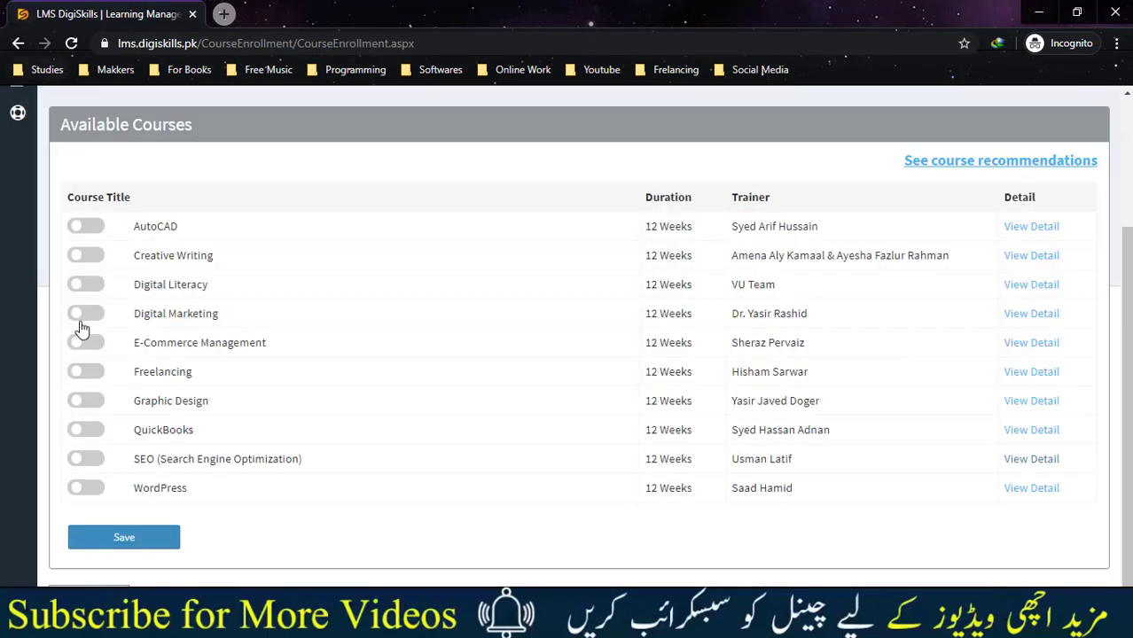
Step: Try saving Graphic Design and SEO; a warning says a mandatory course is required
left_click(87, 401)
left_click(86, 459)
left_click(145, 544)
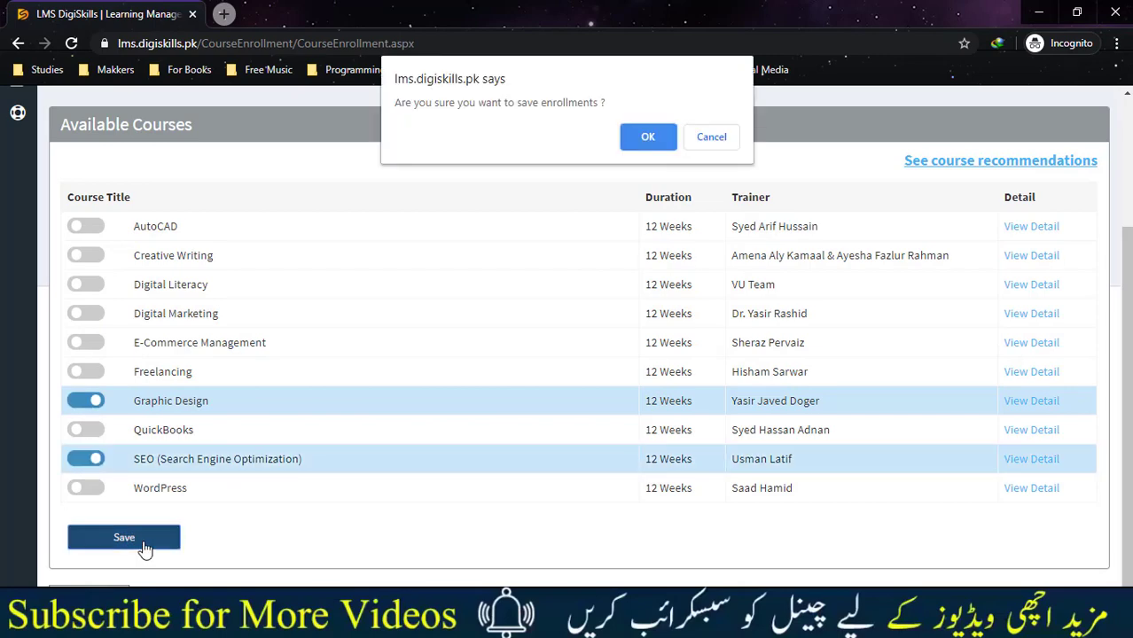
left_click(651, 137)
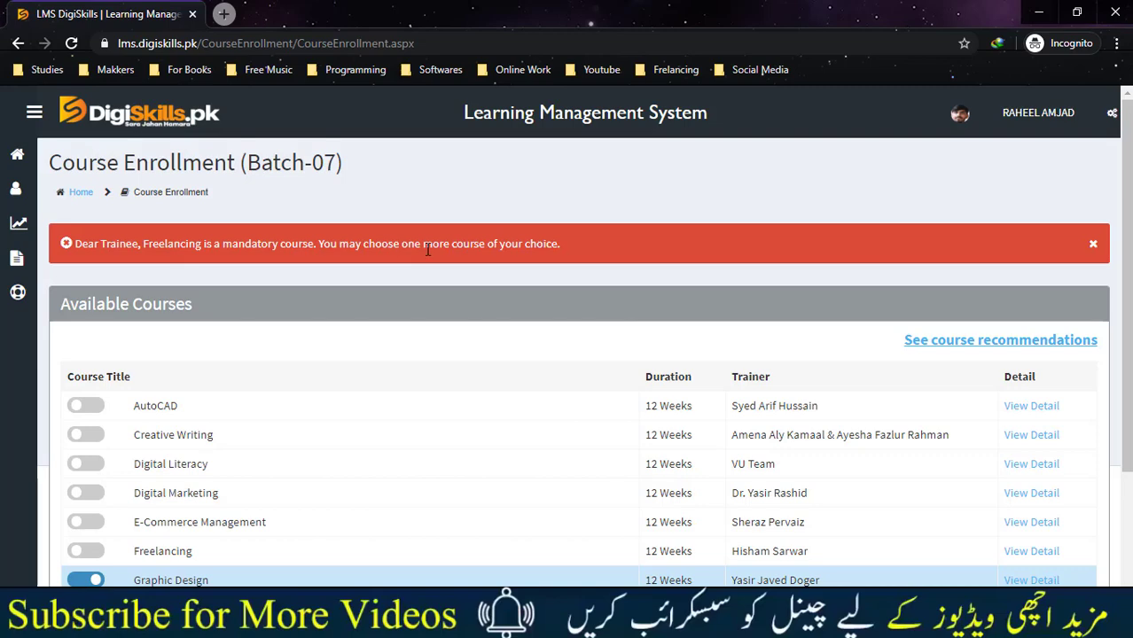
left_click_drag(424, 246, 581, 273)
left_click(577, 275)
scroll(532, 301, "down", 2)
Step: Change the selection to Freelancing and Graphic Design and confirm saving the enrolment
left_click(97, 401)
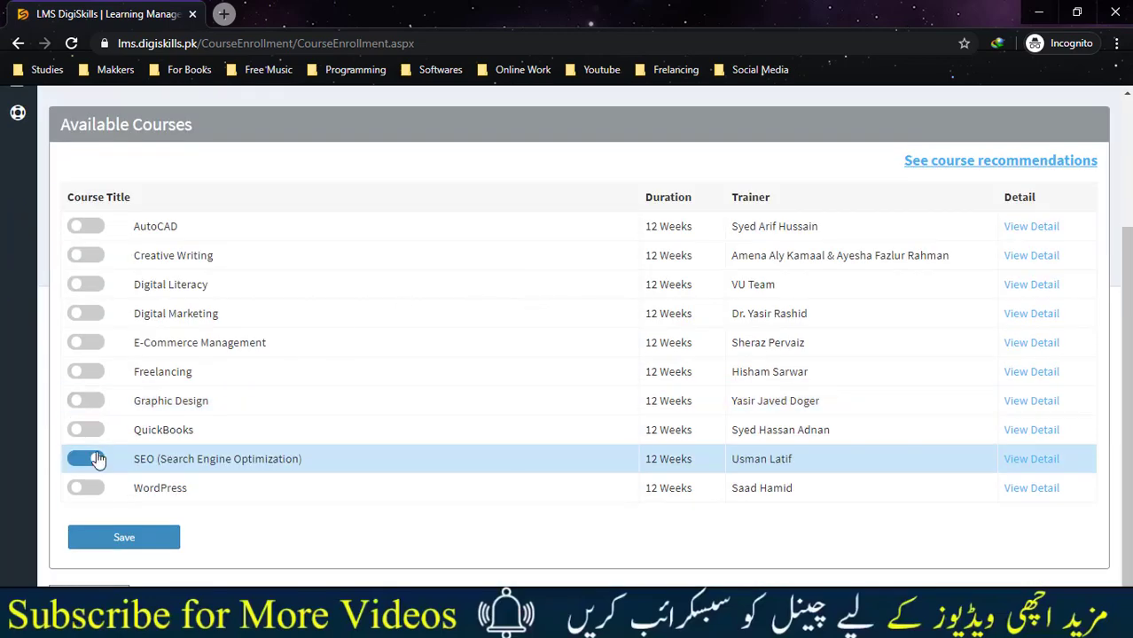
left_click(89, 459)
left_click(89, 372)
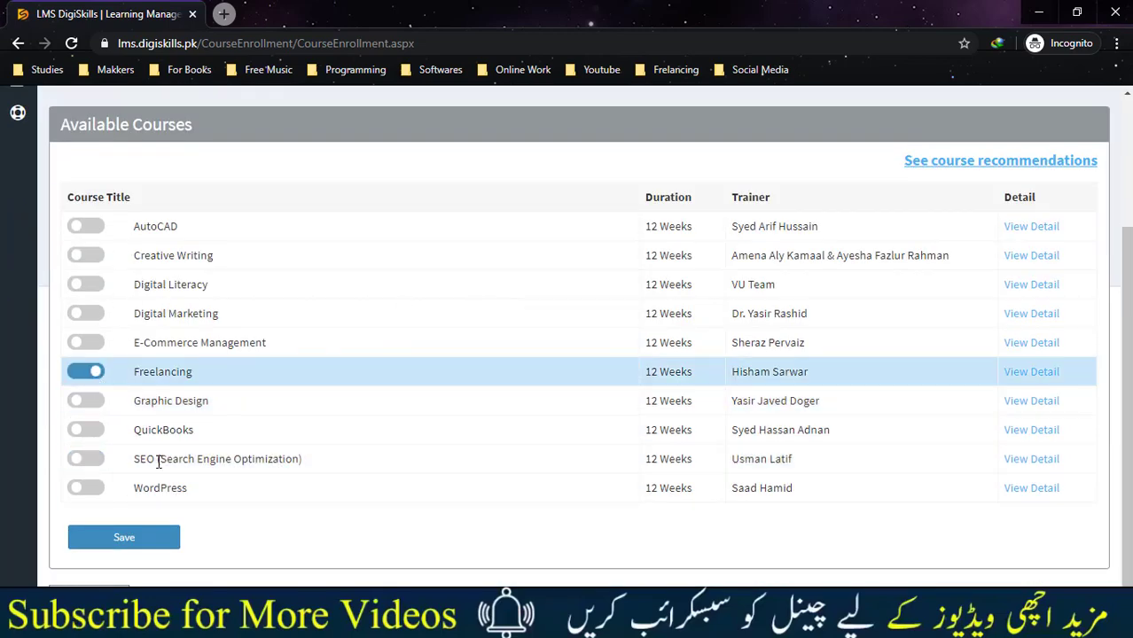
left_click(85, 400)
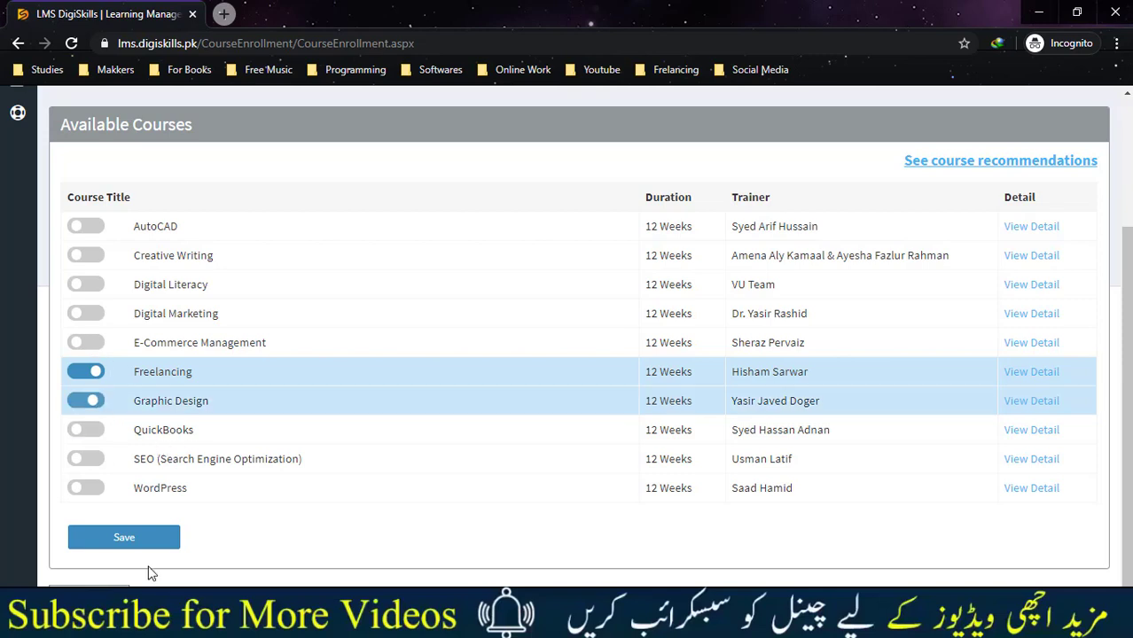
left_click(155, 539)
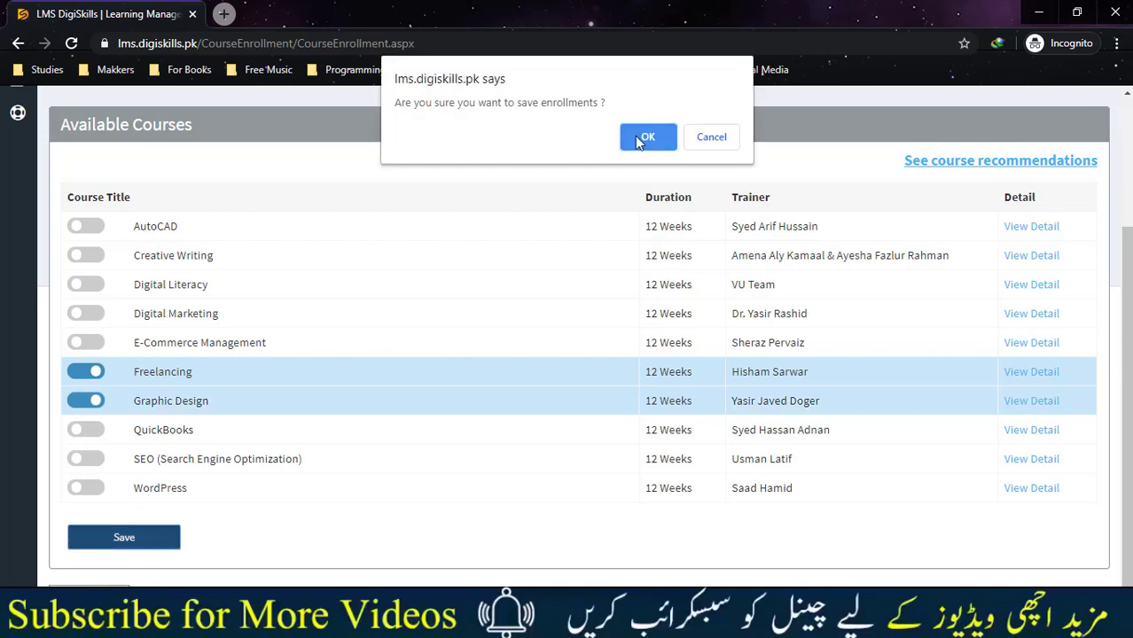
left_click_drag(607, 103, 366, 110)
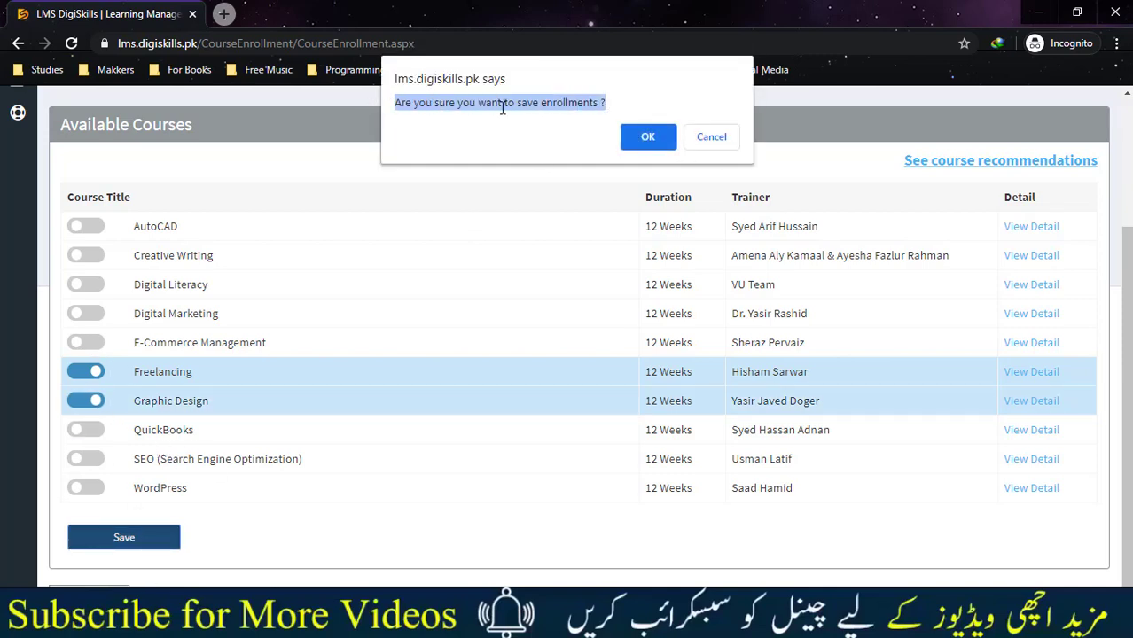
left_click(638, 139)
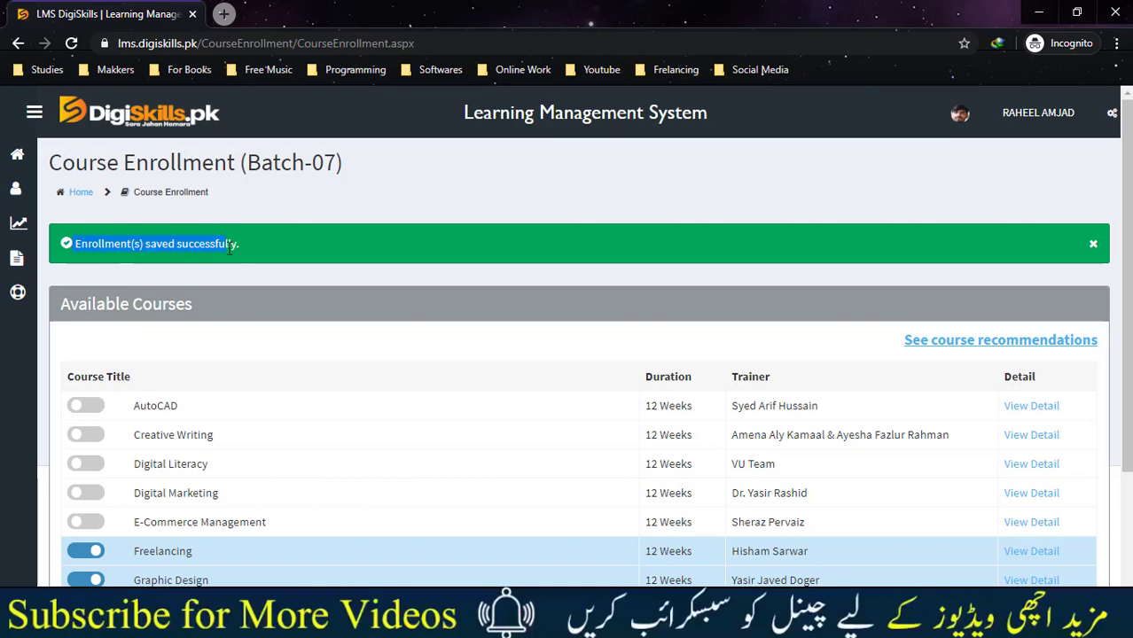
Step: Check the success message and return to the Home dashboard
left_click(286, 281)
scroll(286, 281, "down", 1)
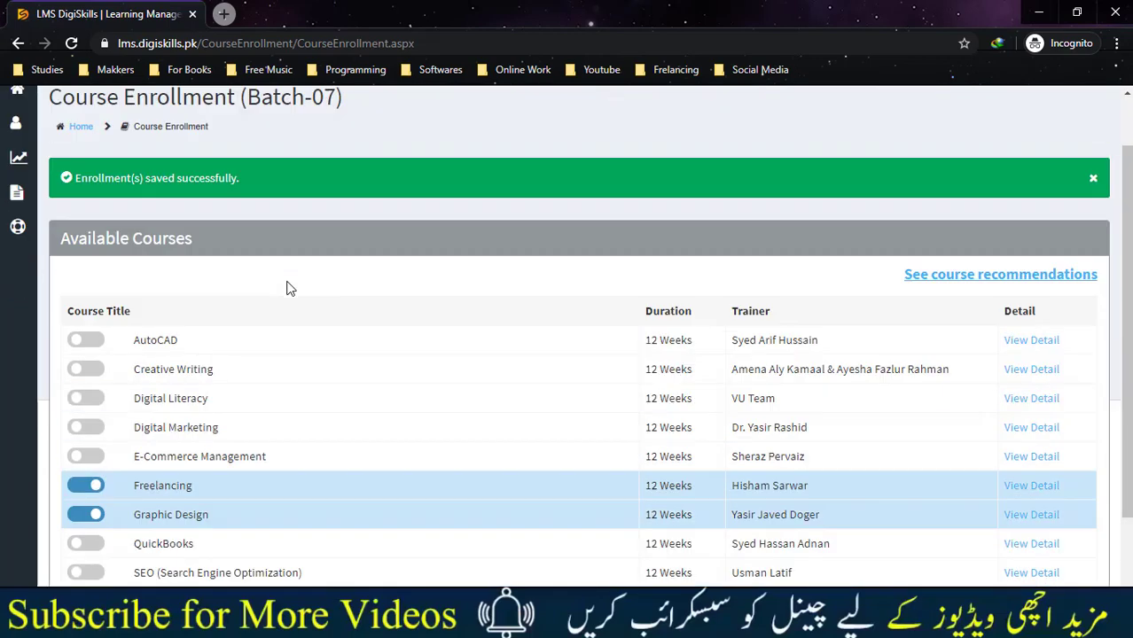
scroll(286, 281, "up", 1)
left_click(24, 162)
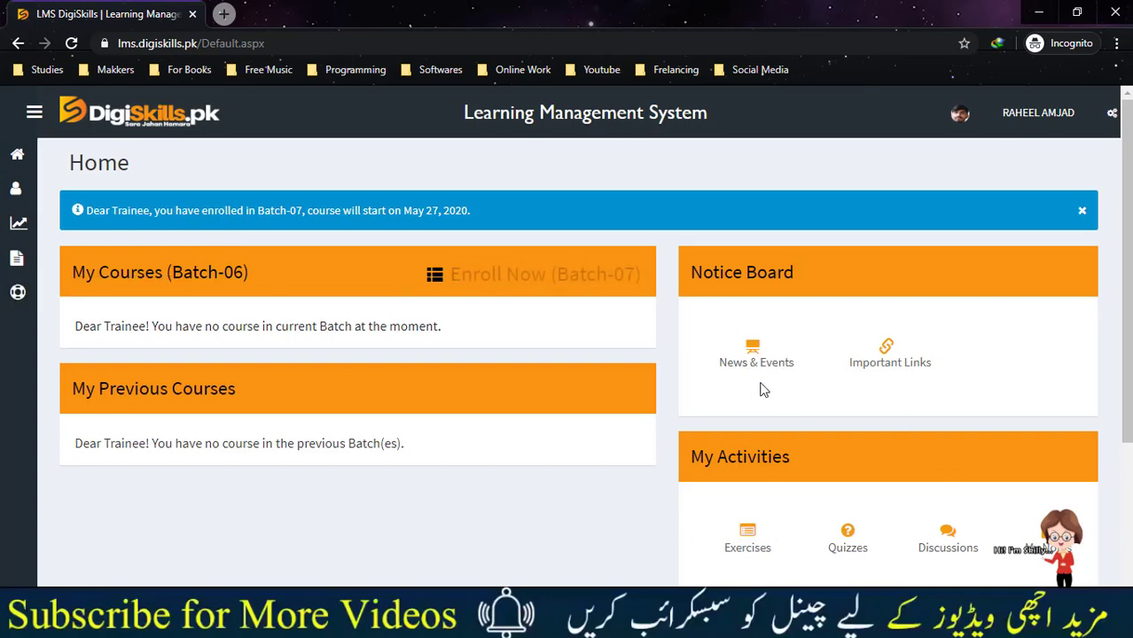
scroll(726, 397, "down", 2)
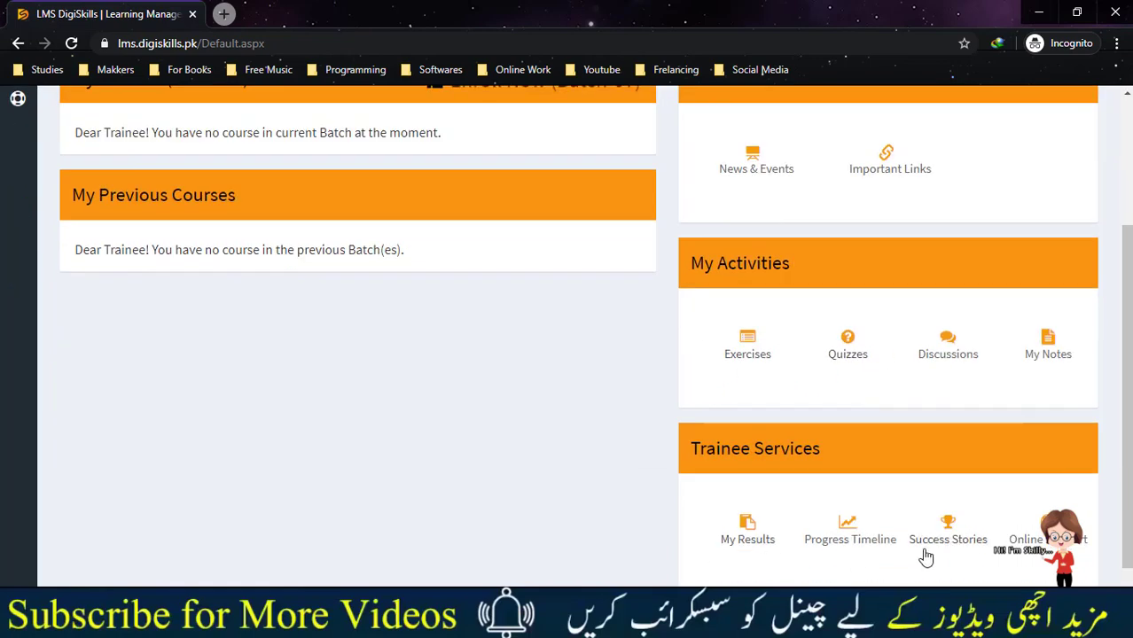
scroll(381, 465, "up", 2)
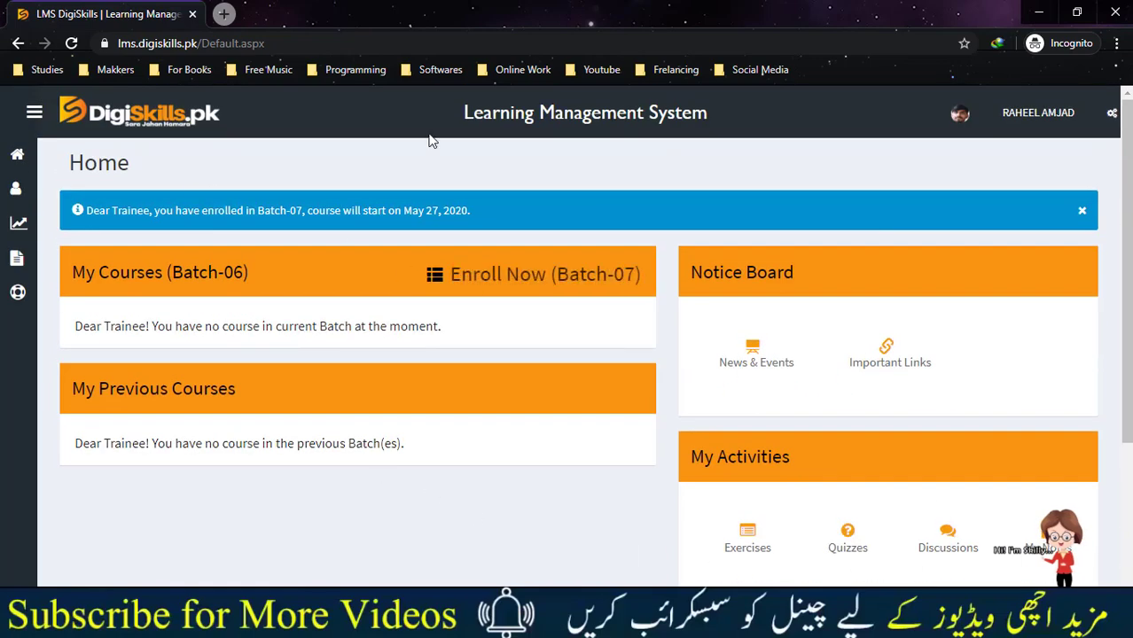
right_click(20, 301)
left_click(62, 309)
key("ctrl+Tab")
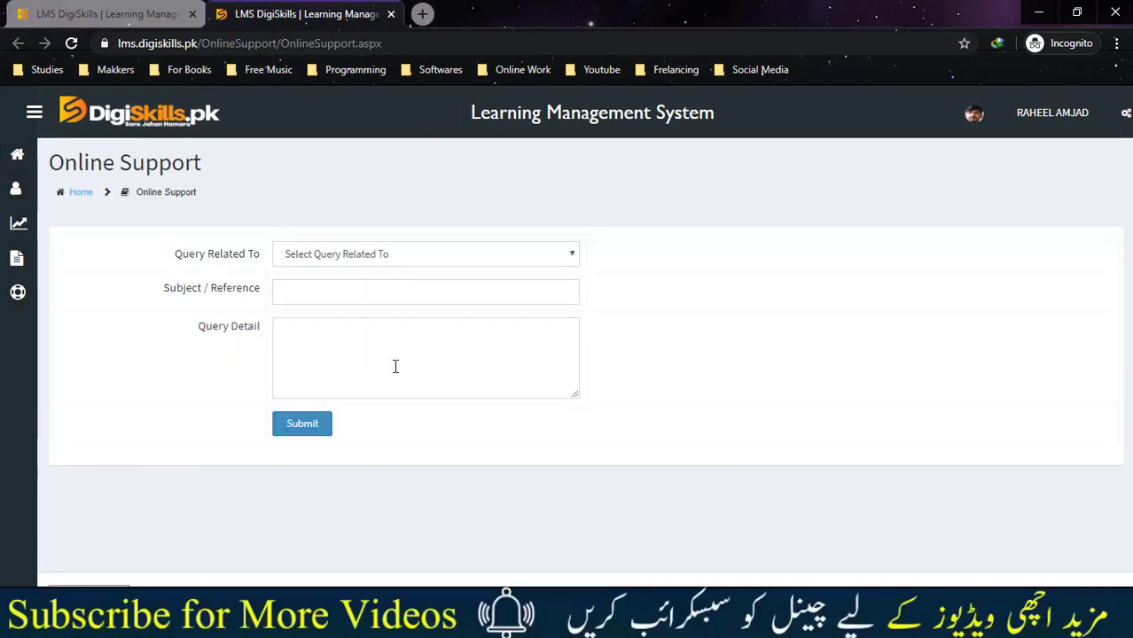
left_click(389, 14)
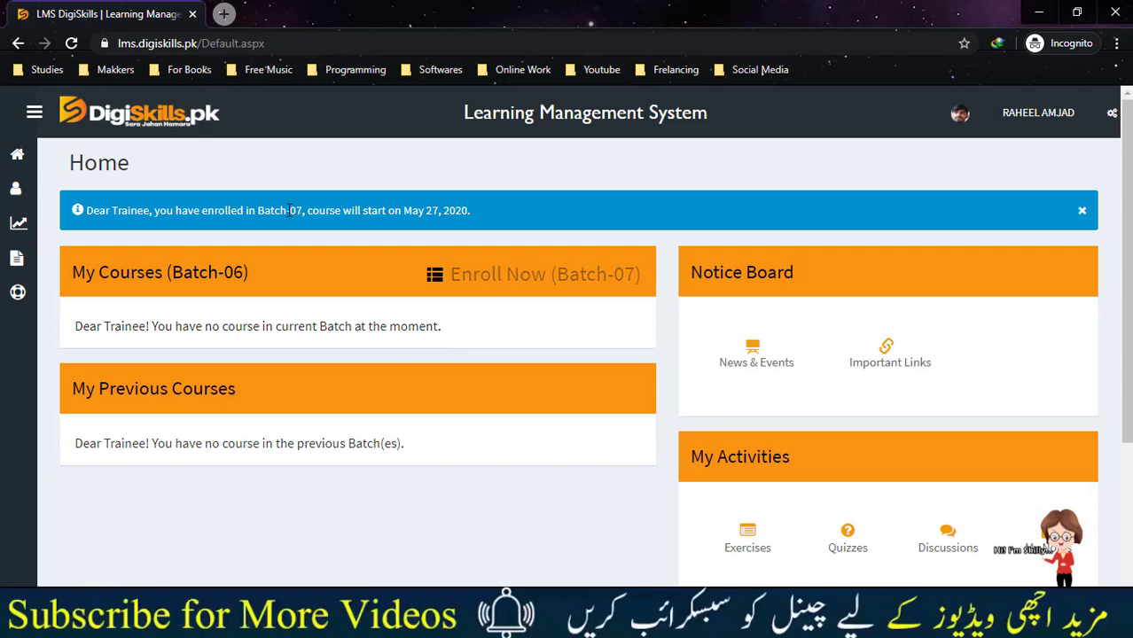
Step: Swap Graphic Design for SEO in the Batch-07 enrolment, save, and go back Home
left_click(606, 278)
scroll(380, 366, "down", 2)
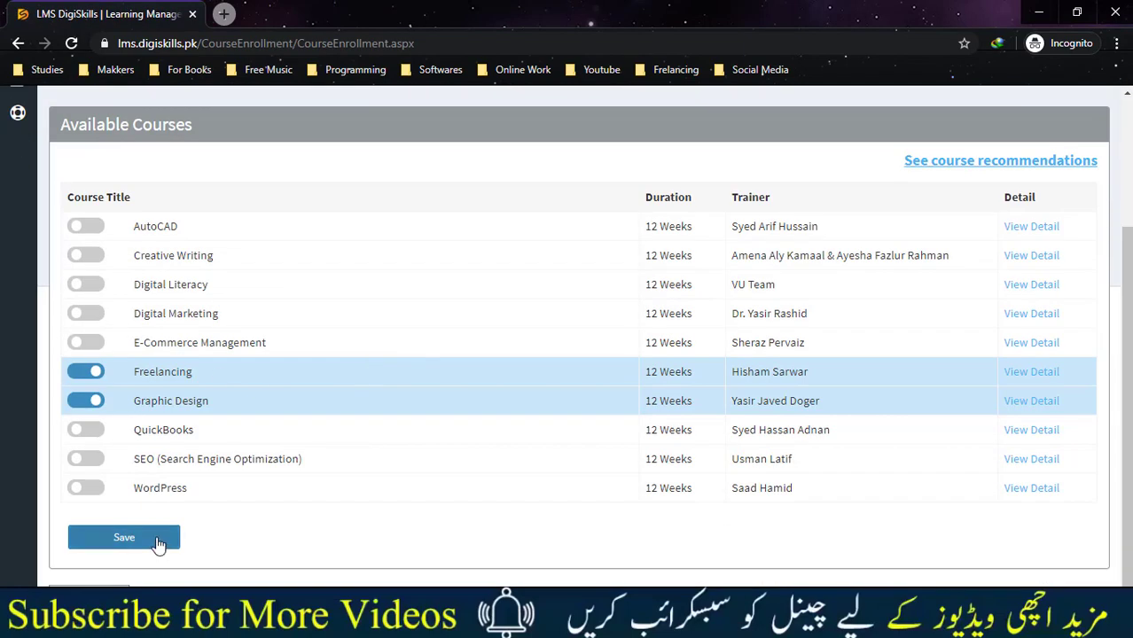
left_click(86, 401)
left_click(86, 459)
left_click(121, 537)
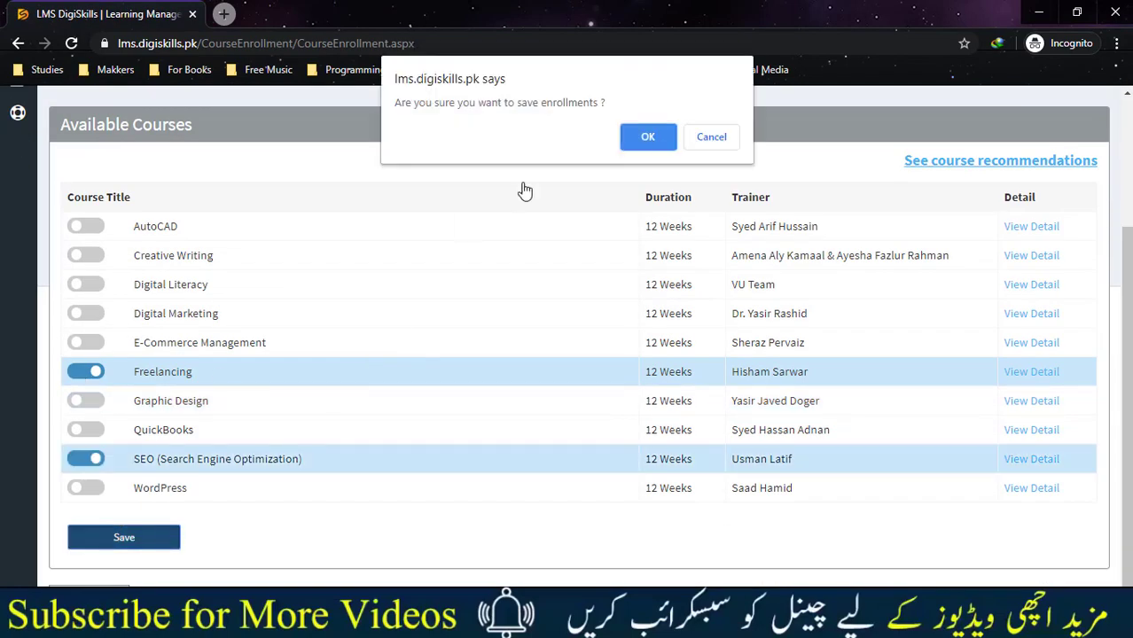
left_click(648, 135)
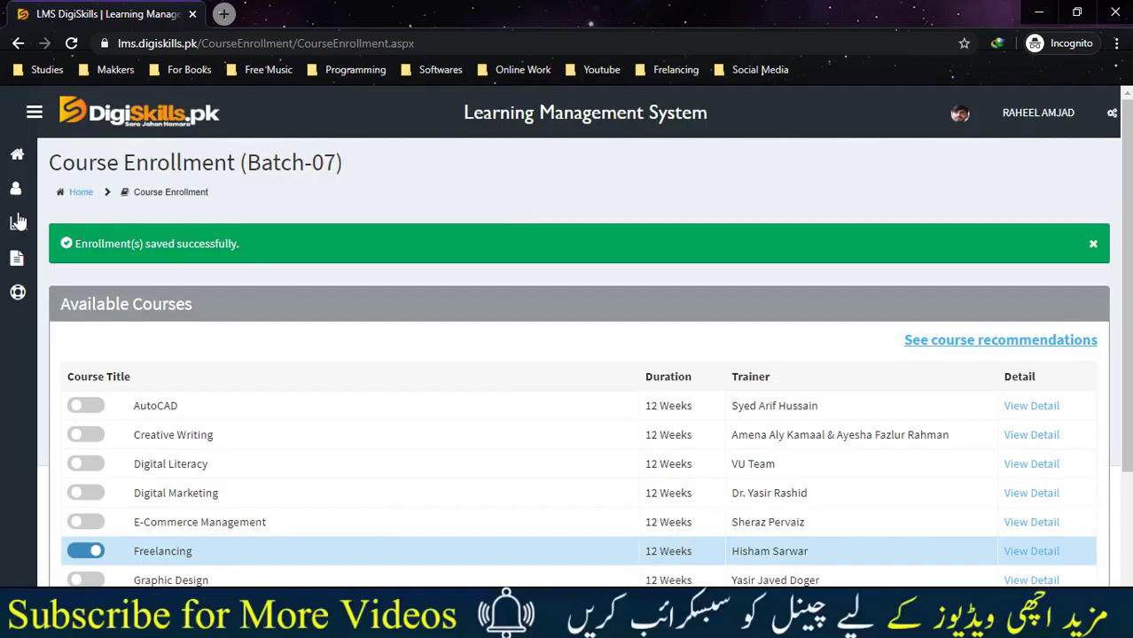
left_click(16, 156)
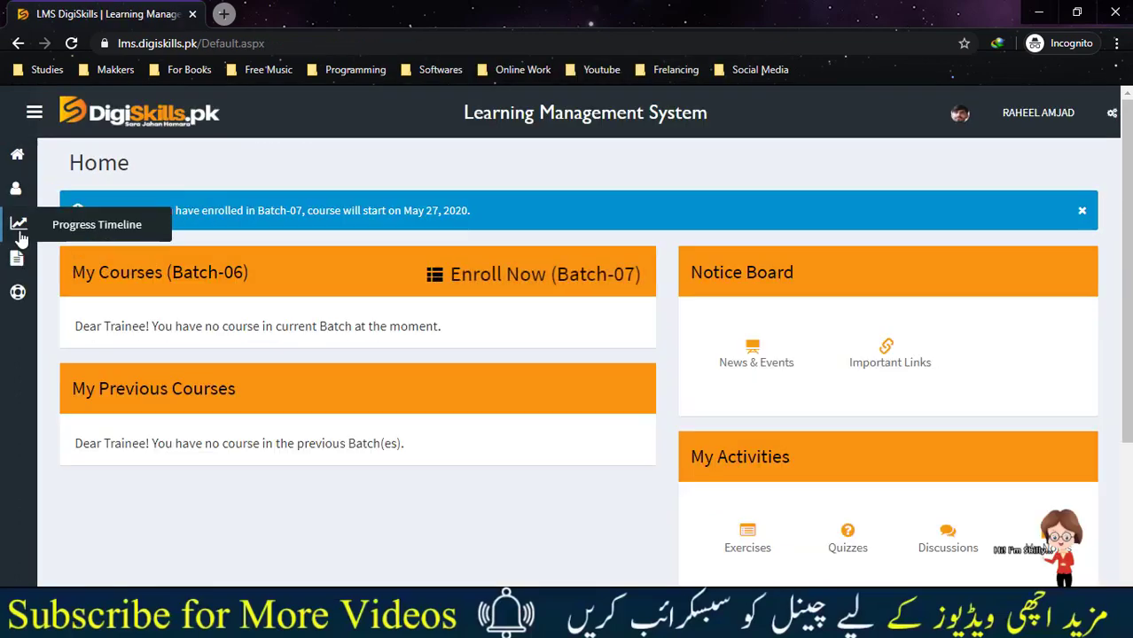
Step: Browse the News & Events board, Success Stories, the profile page and progress timeline
left_click(783, 362)
scroll(384, 346, "down", 3)
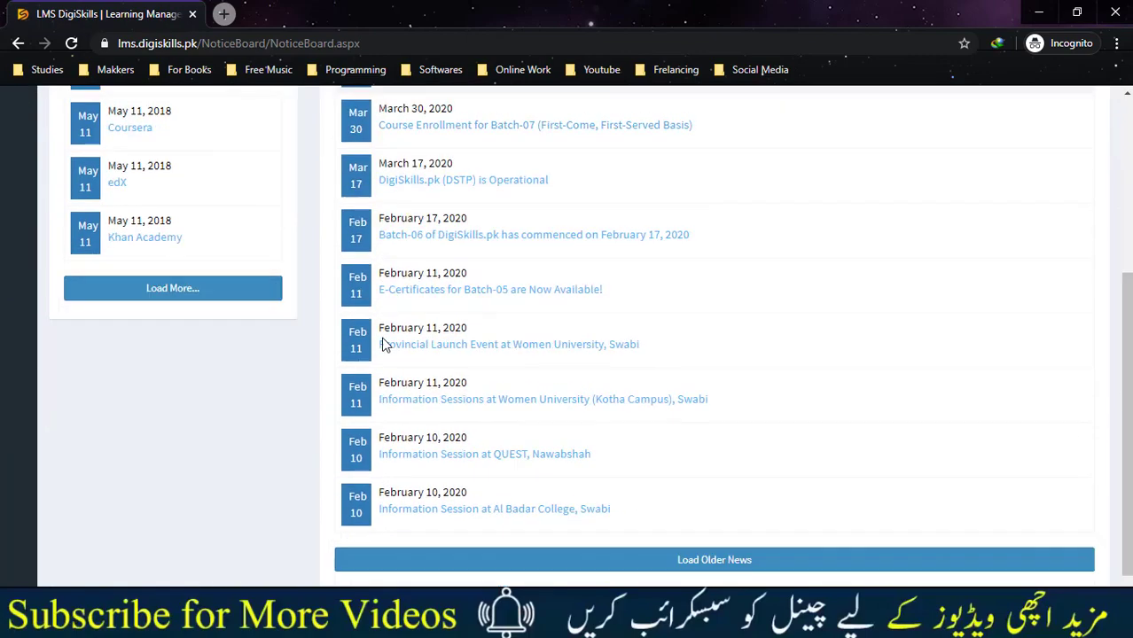
scroll(424, 339, "up", 5)
left_click(17, 154)
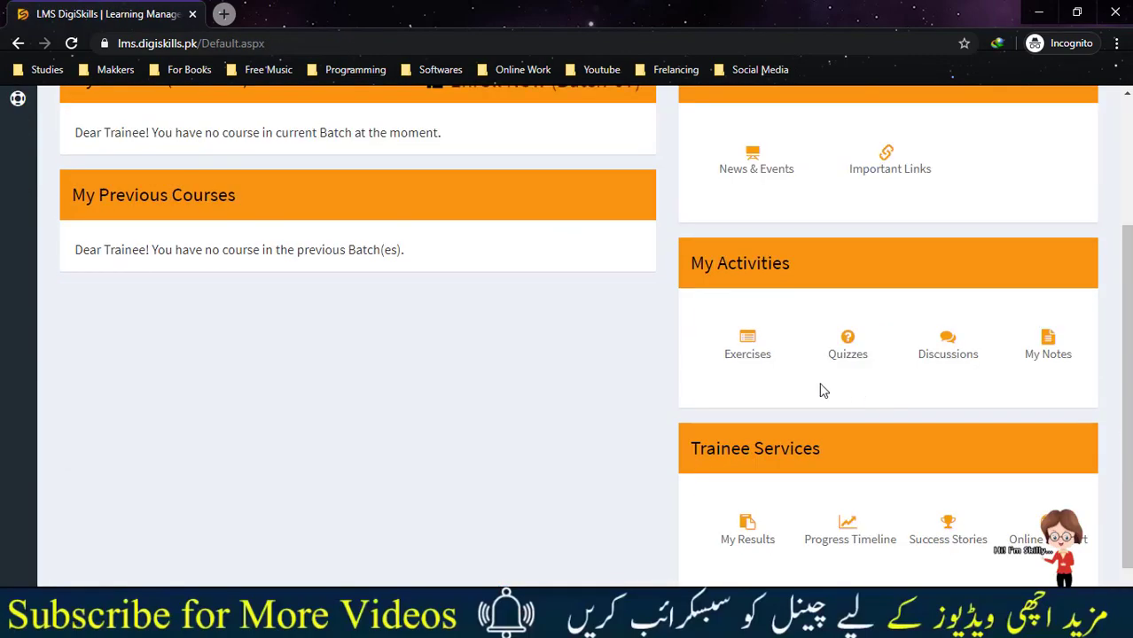
scroll(823, 390, "down", 1)
left_click(948, 483)
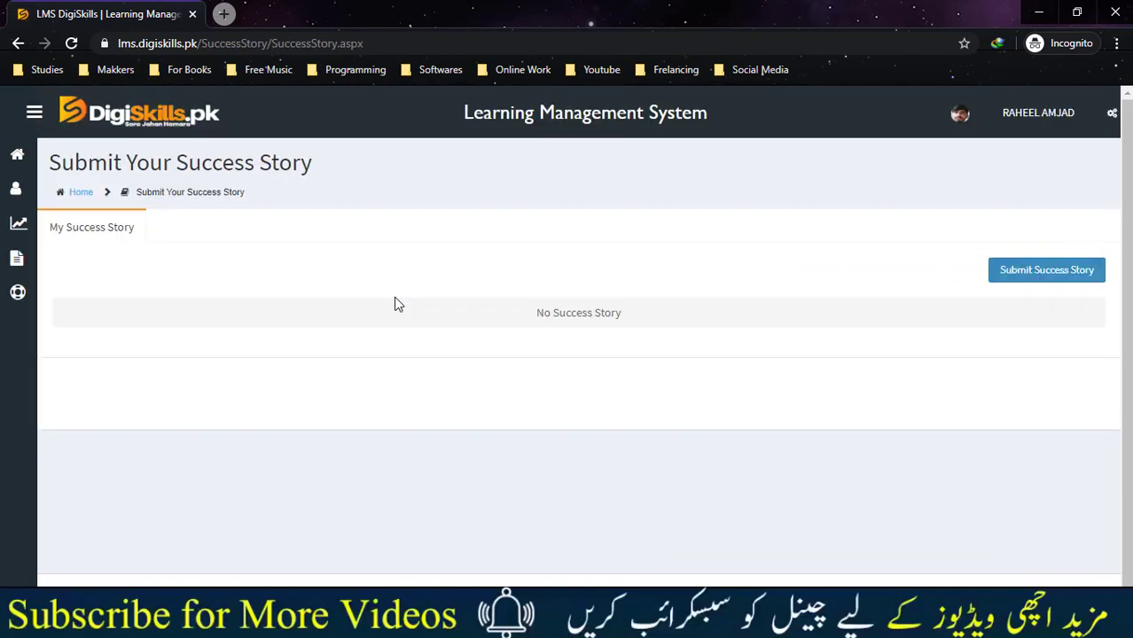
left_click(15, 189)
left_click(18, 222)
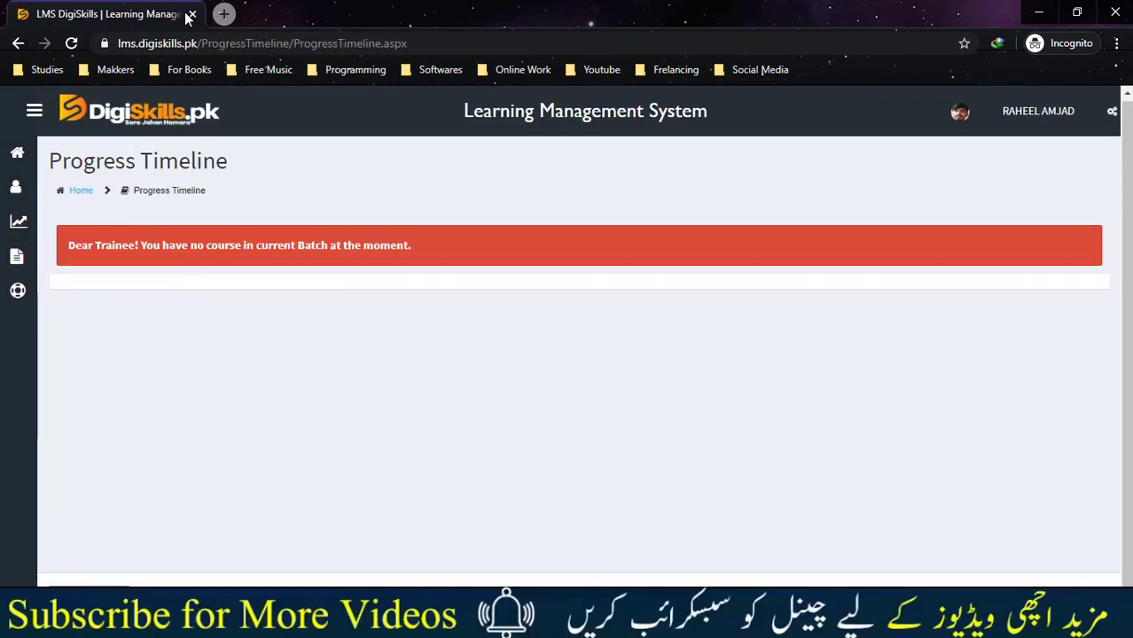
Step: Apply the Patina Green custom skin, then switch to the browser window showing the login page
left_click(1112, 113)
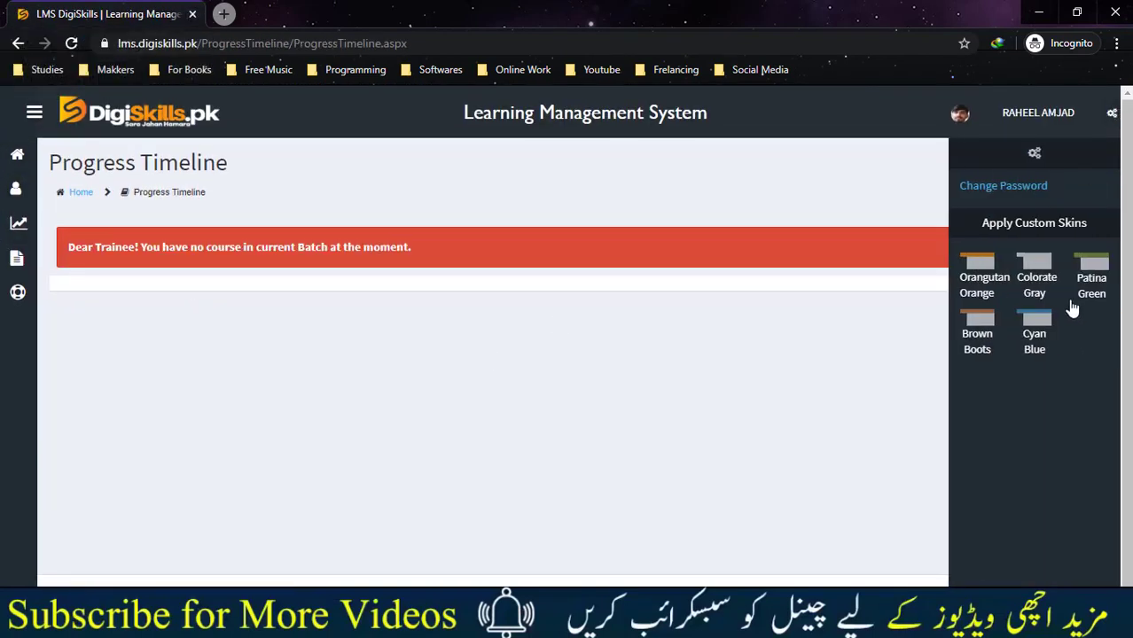
left_click(1096, 271)
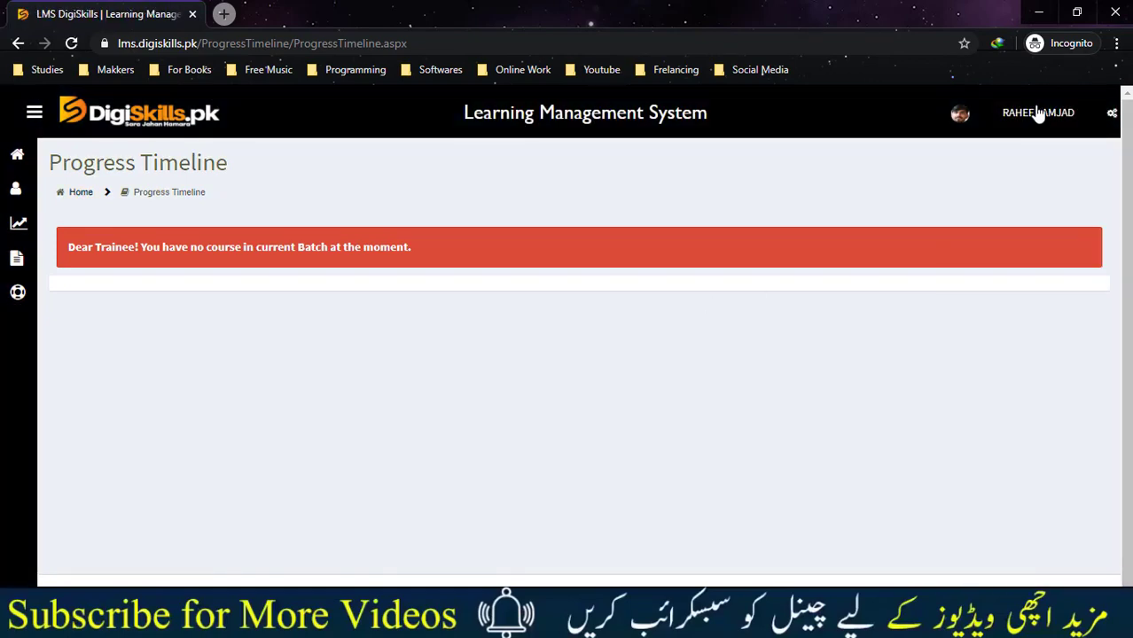
left_click(1038, 112)
left_click(17, 155)
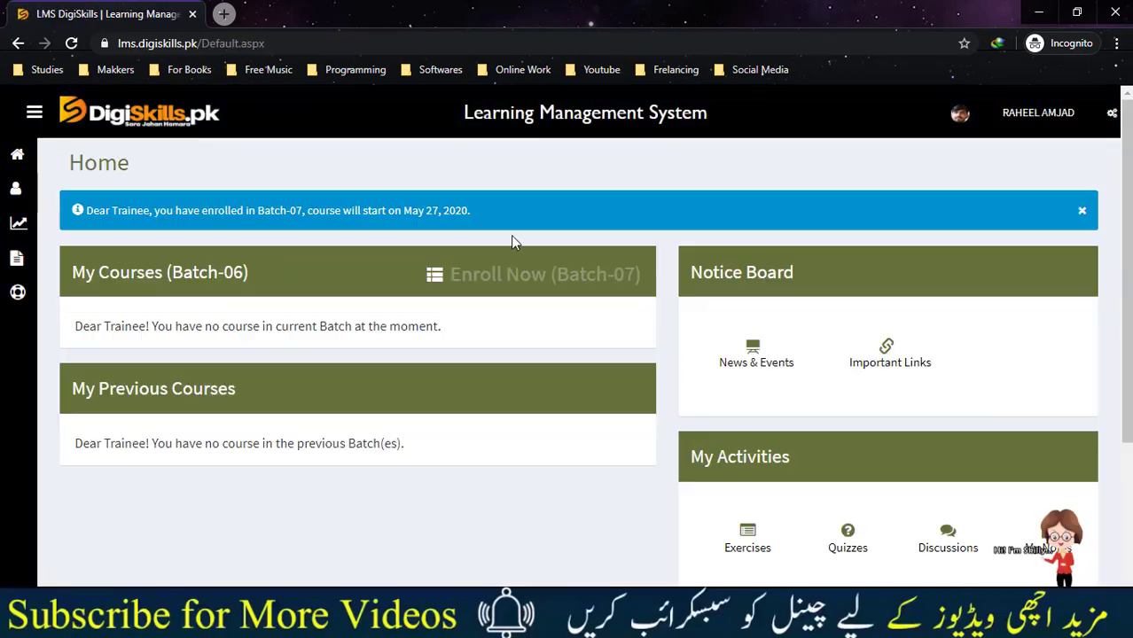
scroll(632, 266, "down", 3)
left_click(1048, 7)
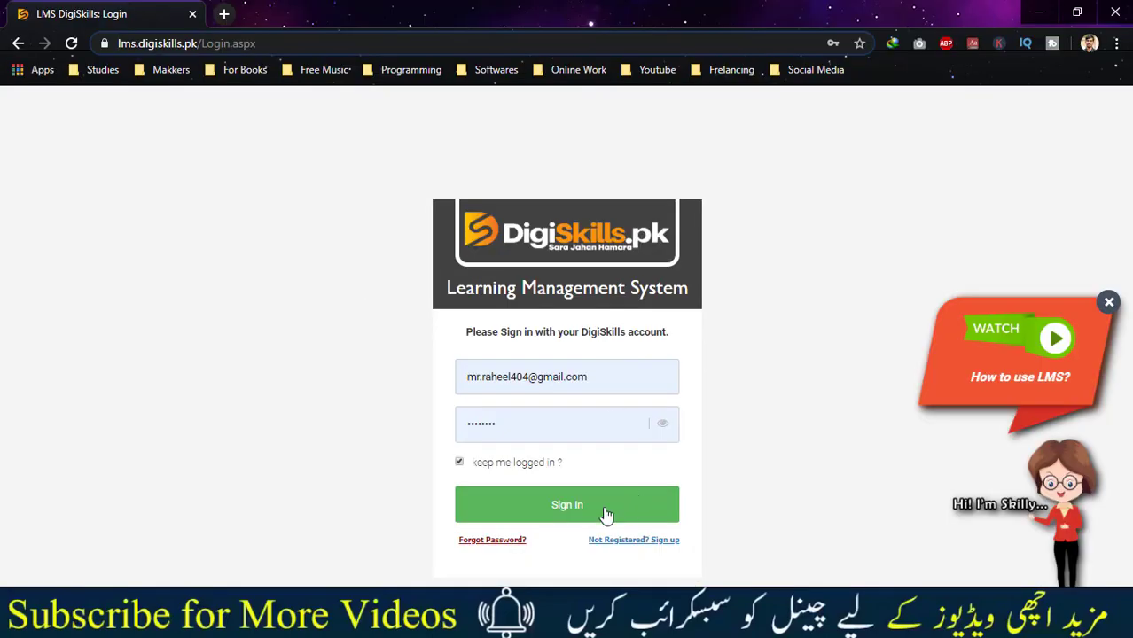
Step: Sign in to the LMS and postpone the trainee survey with Remind me later
left_click(519, 508)
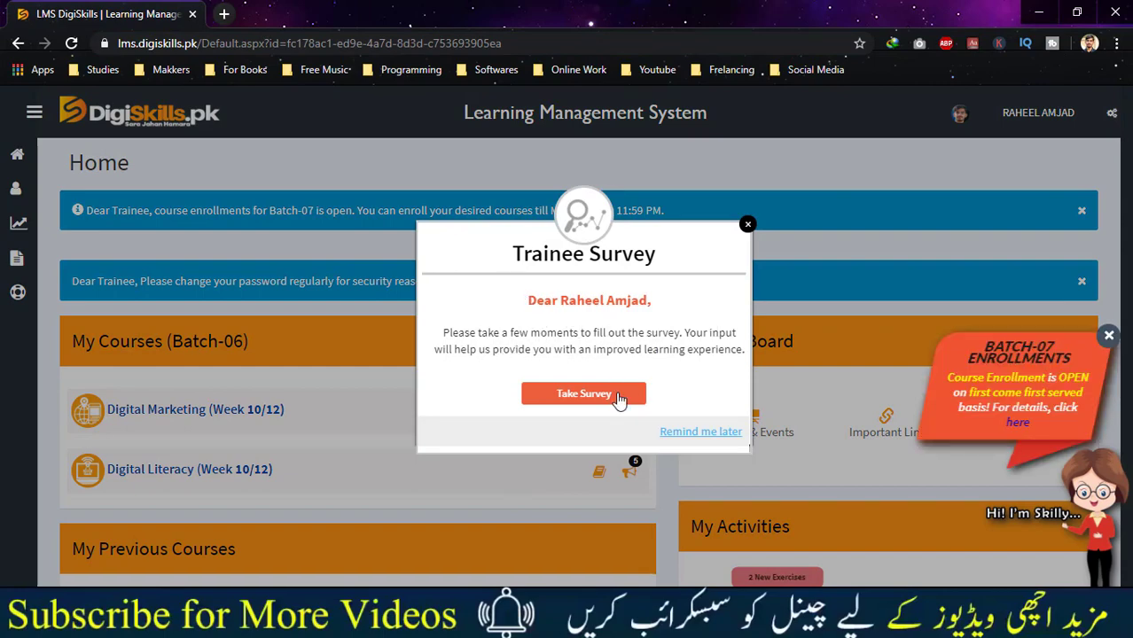
left_click(696, 433)
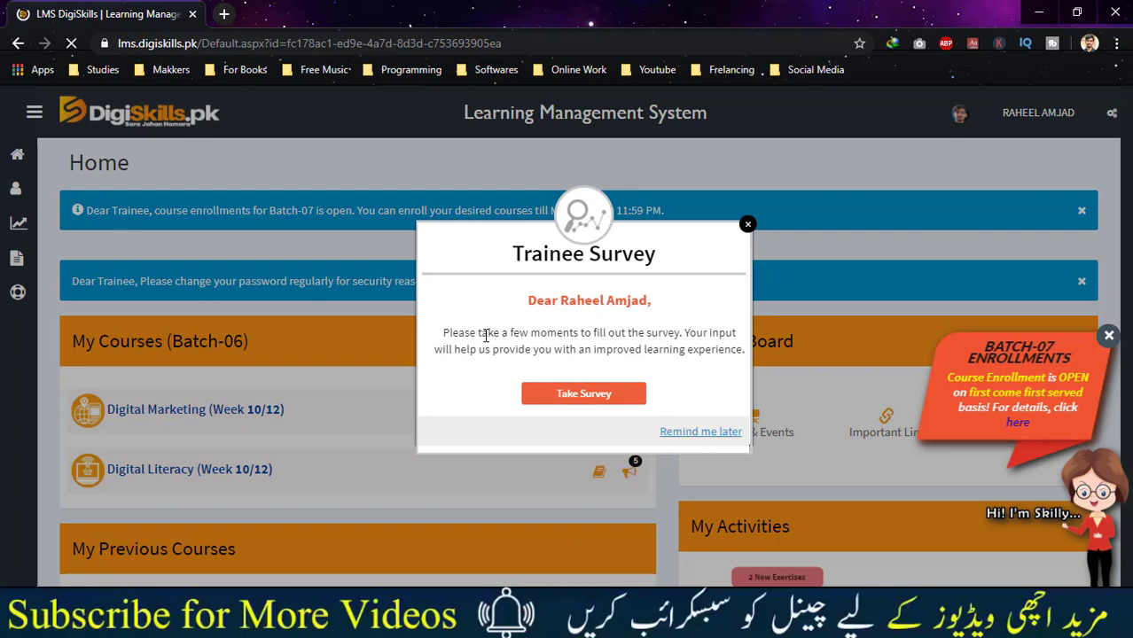
scroll(592, 182, "down", 2)
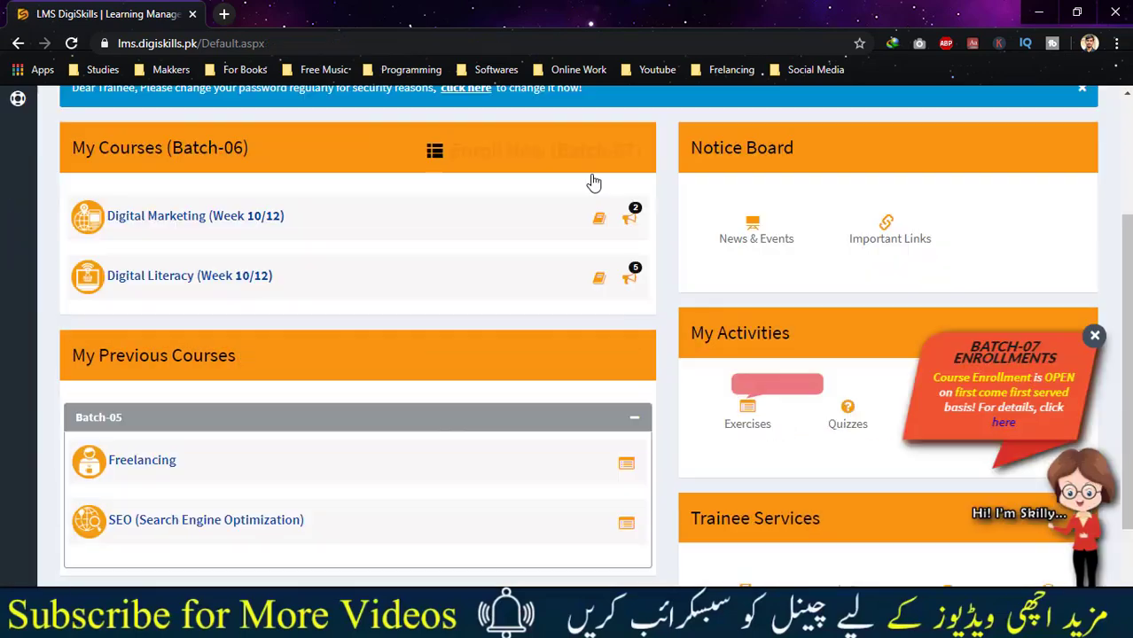
Step: Open Digital Literacy in a new tab and close the two blank tabs
right_click(174, 221)
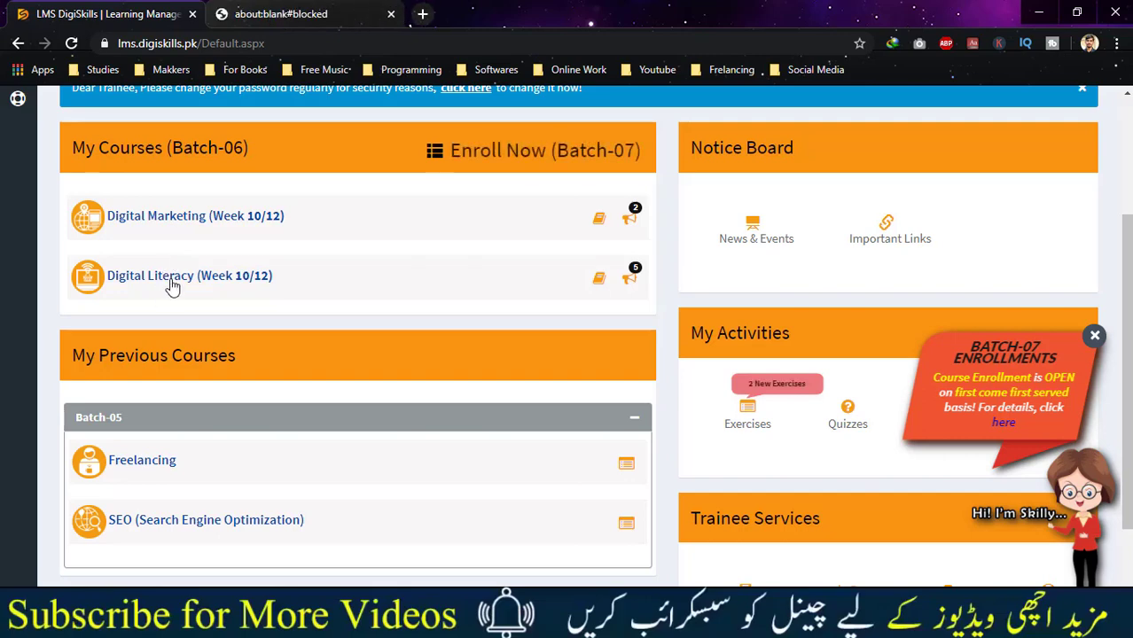
right_click(170, 280)
left_click(212, 293)
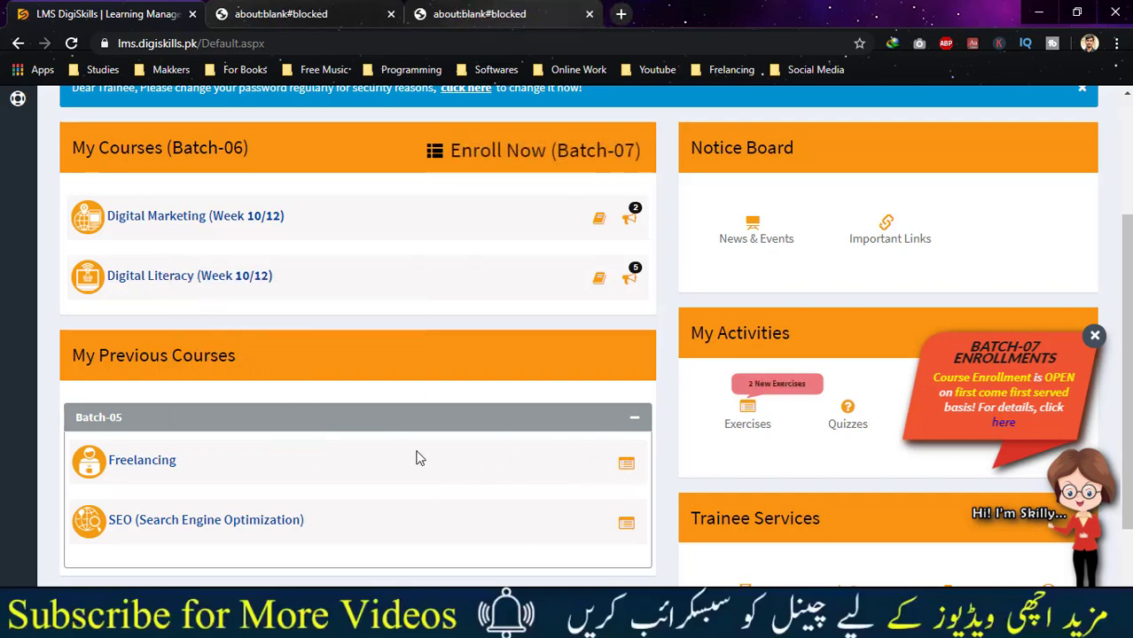
scroll(331, 315, "up", 3)
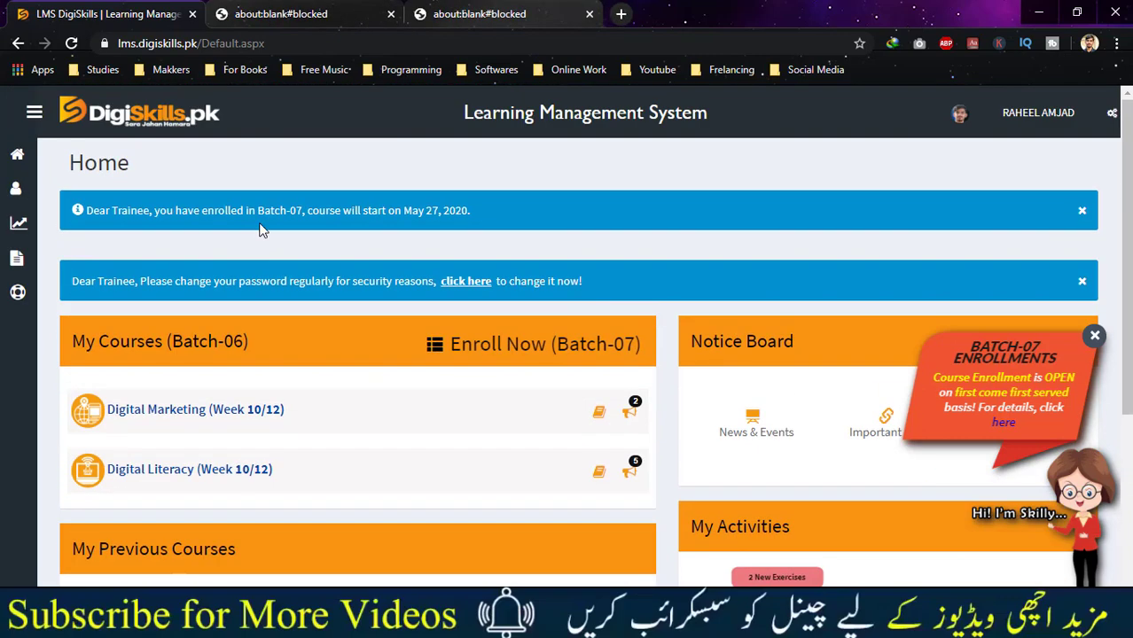
left_click(392, 13)
left_click(391, 14)
scroll(120, 221, "down", 2)
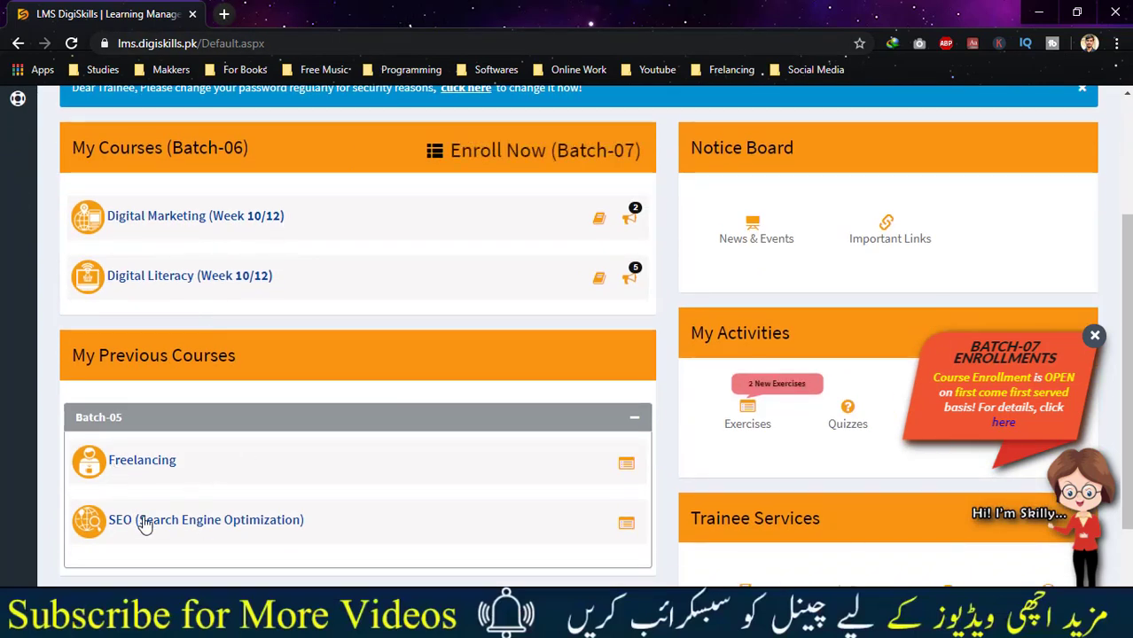
scroll(784, 534, "down", 1)
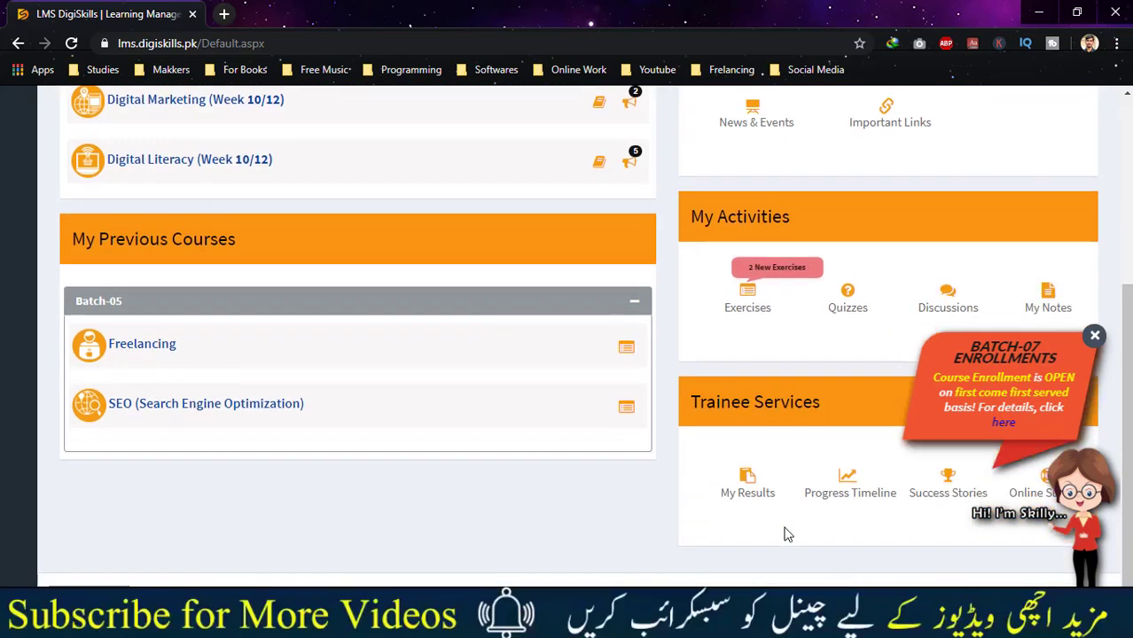
Step: Dismiss the Batch-07 bubble and pause the Digital Marketing Topic 163 video
left_click(1093, 337)
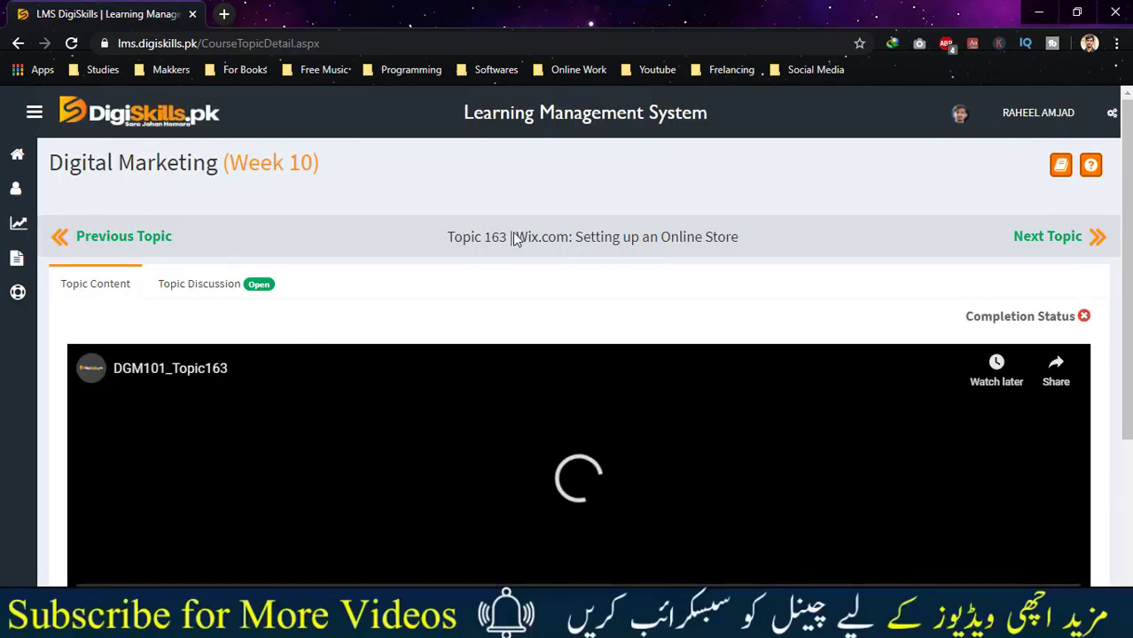
double_click(494, 237)
mouse_move(557, 452)
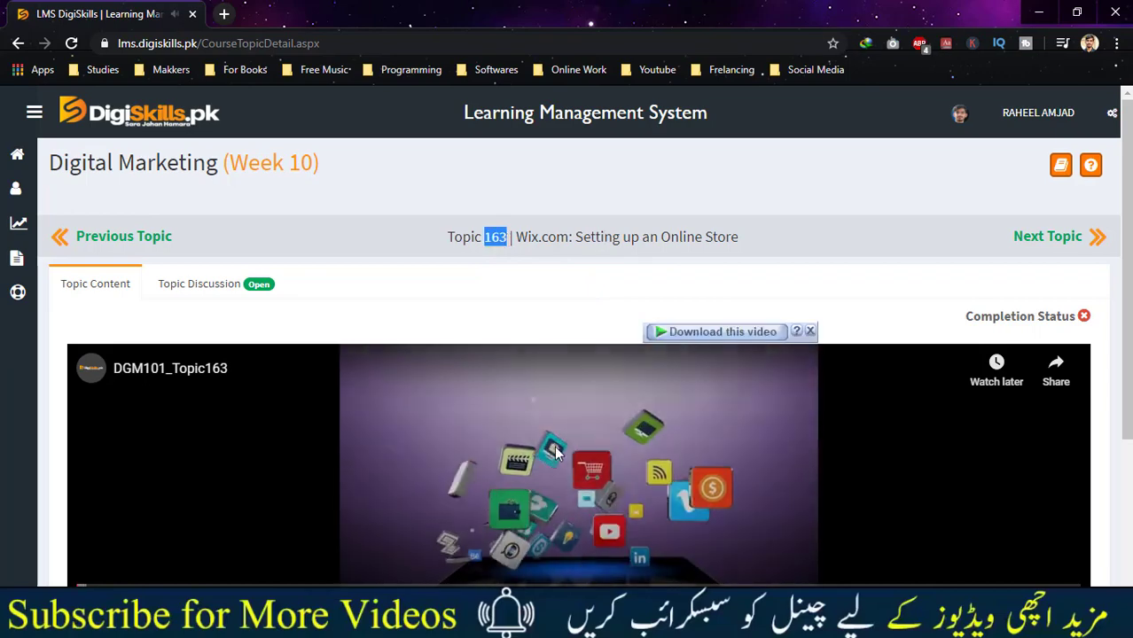
left_click(599, 469)
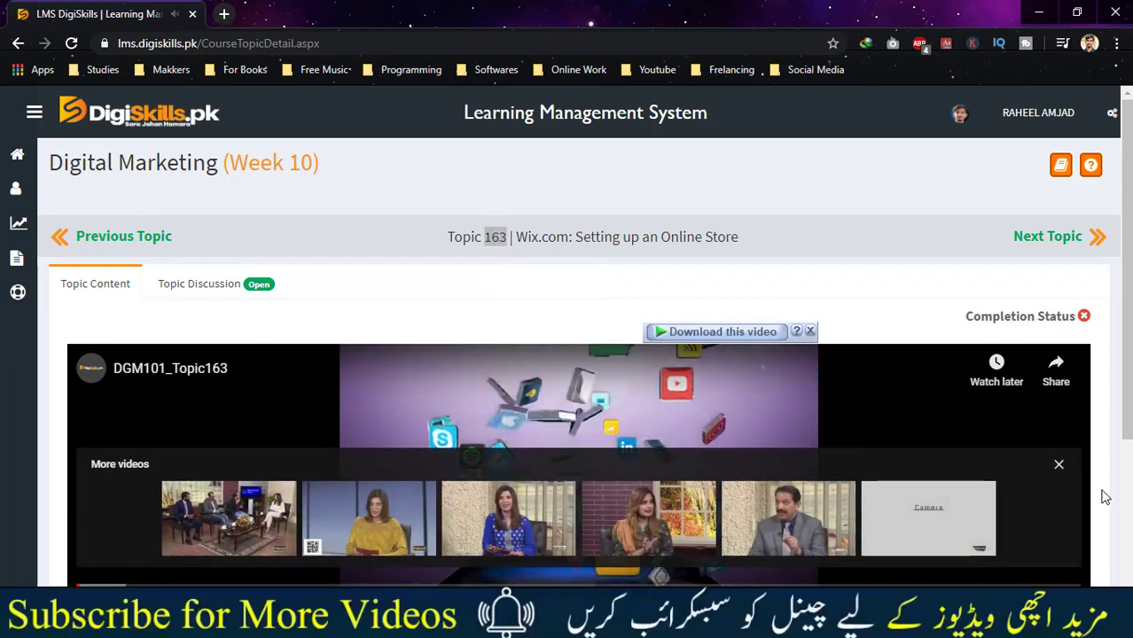
left_click(1061, 466)
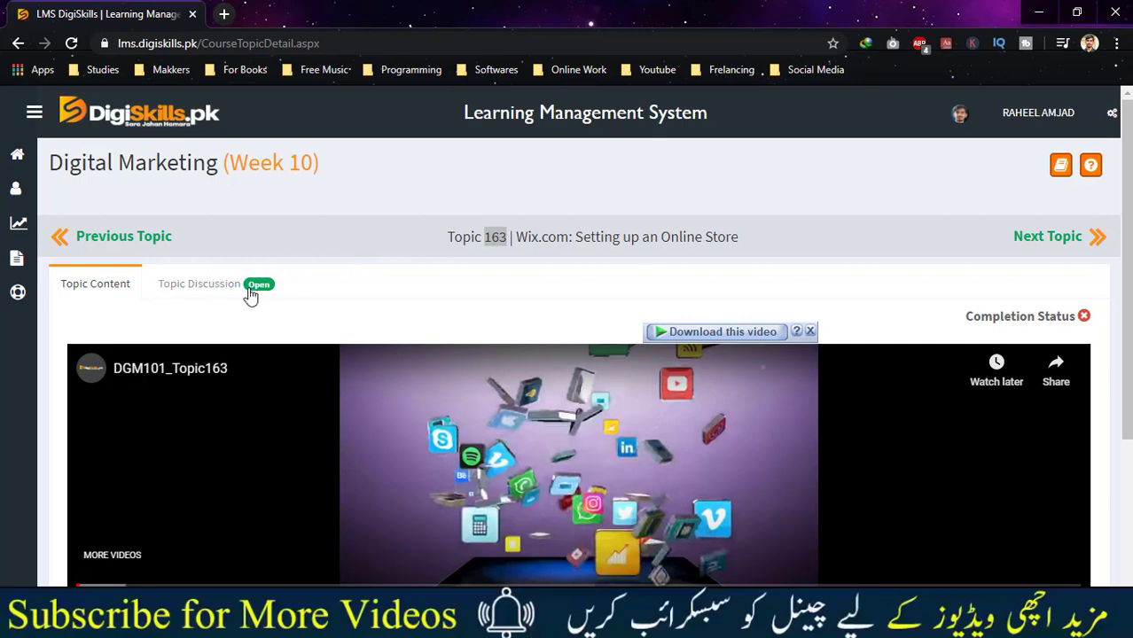
scroll(399, 398, "down", 2)
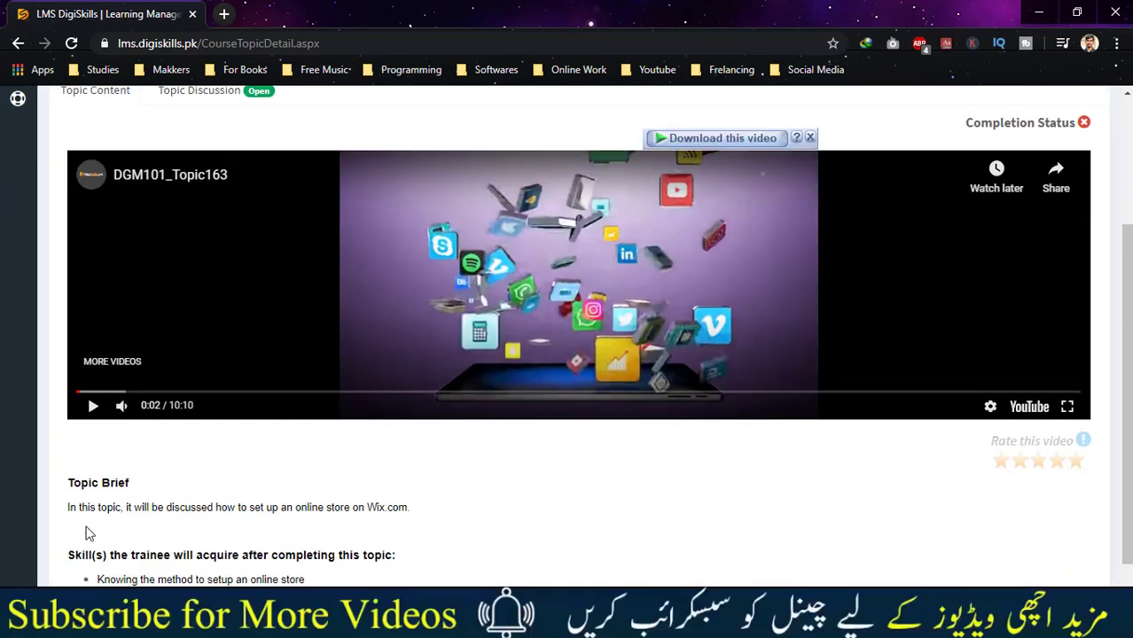
scroll(172, 397, "down", 1)
scroll(187, 314, "up", 3)
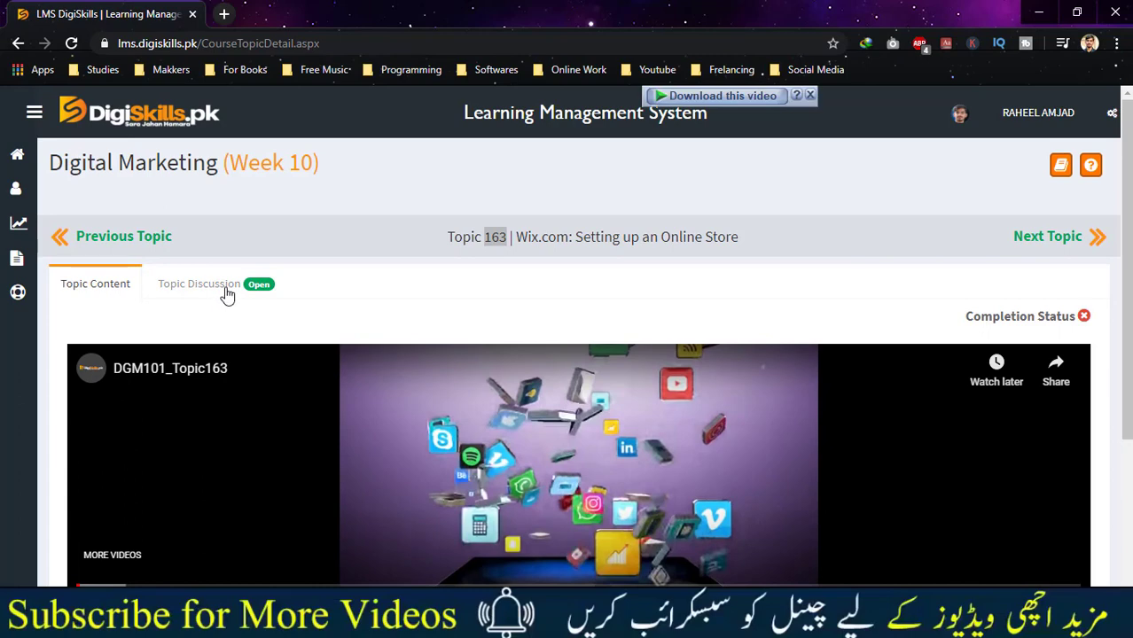
Step: Read through the Topic 163 discussion messages
left_click(226, 290)
scroll(593, 434, "down", 2)
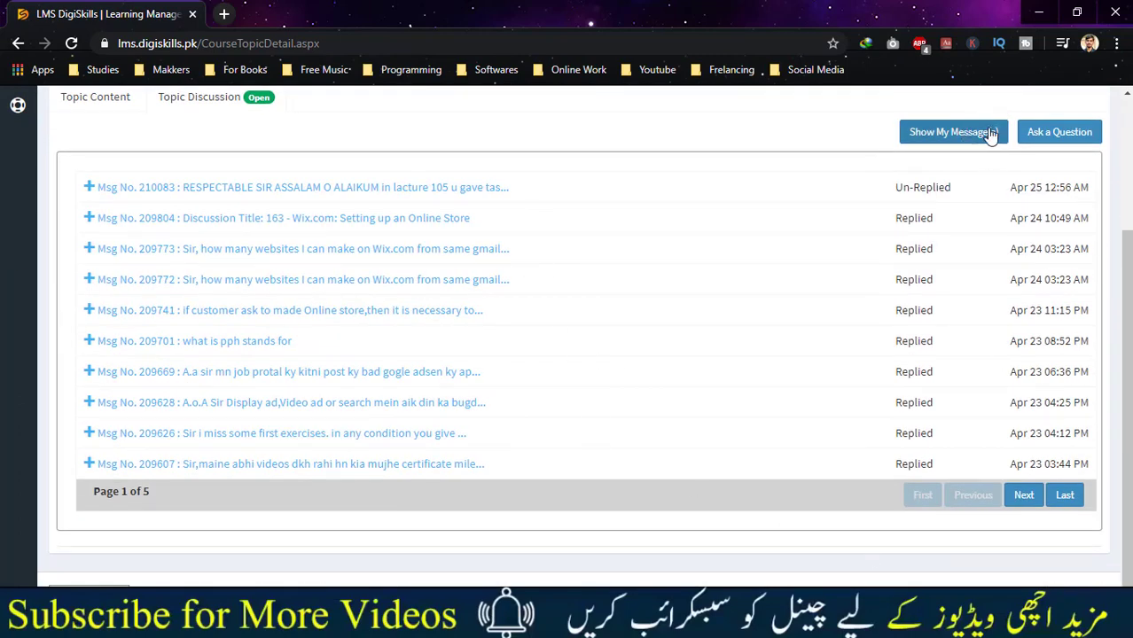
scroll(498, 175, "up", 2)
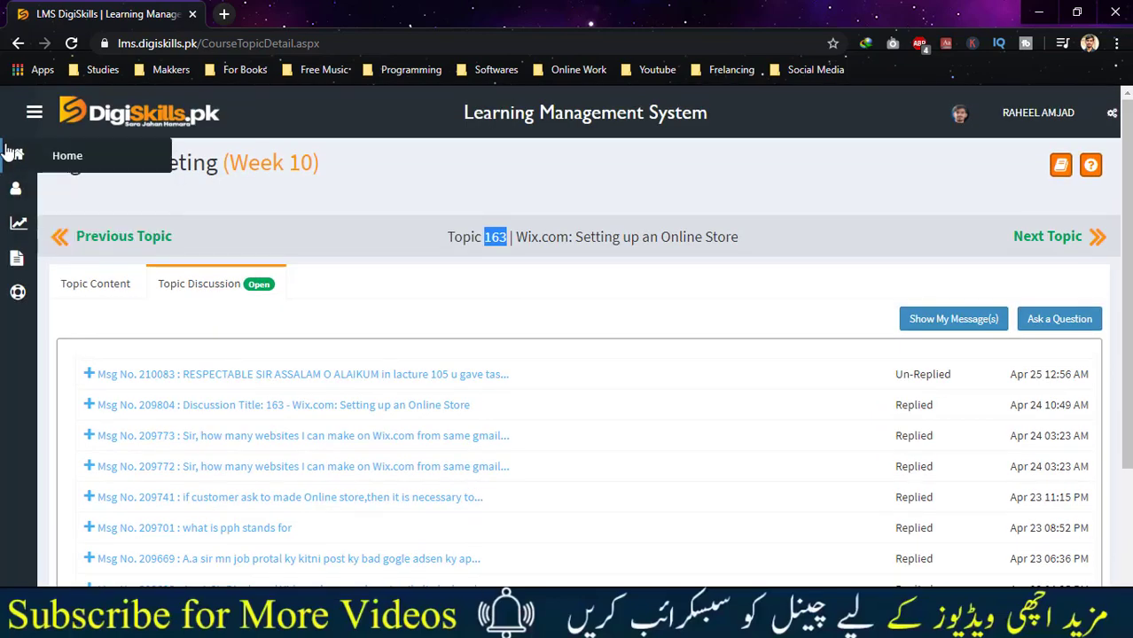
scroll(533, 390, "down", 2)
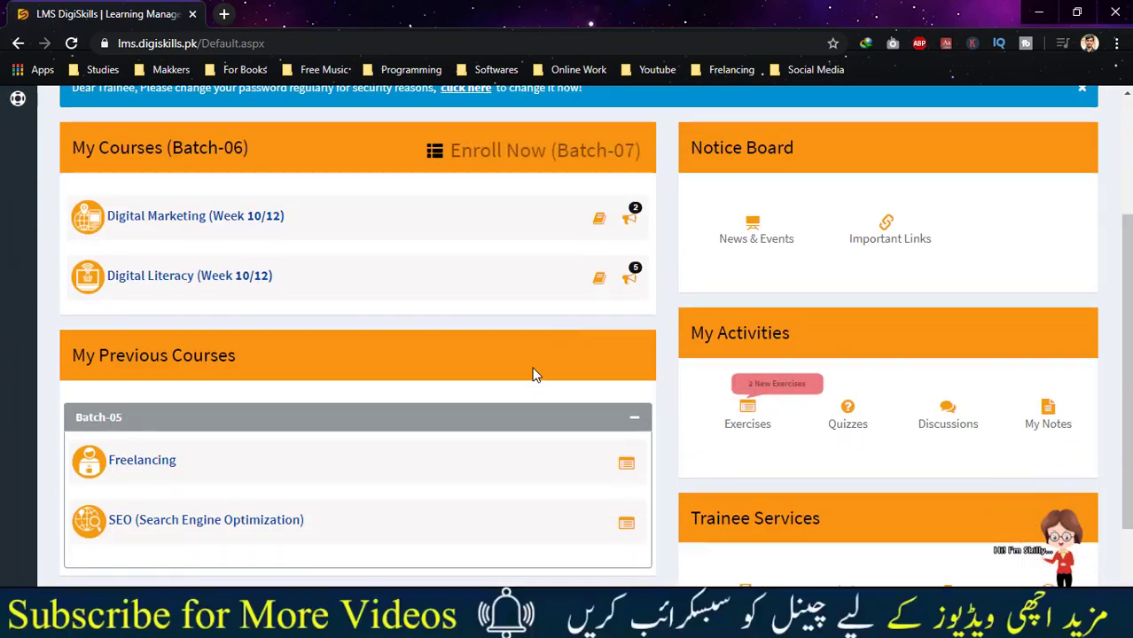
Step: Look through the Digital Marketing course announcements
left_click(631, 221)
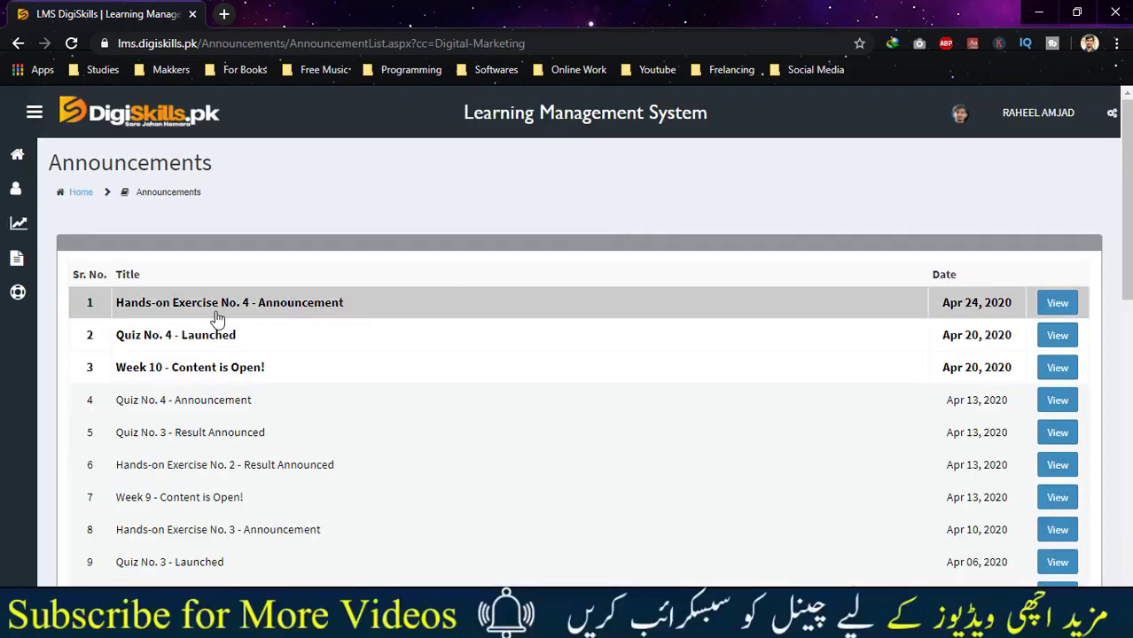
scroll(377, 309, "down", 2)
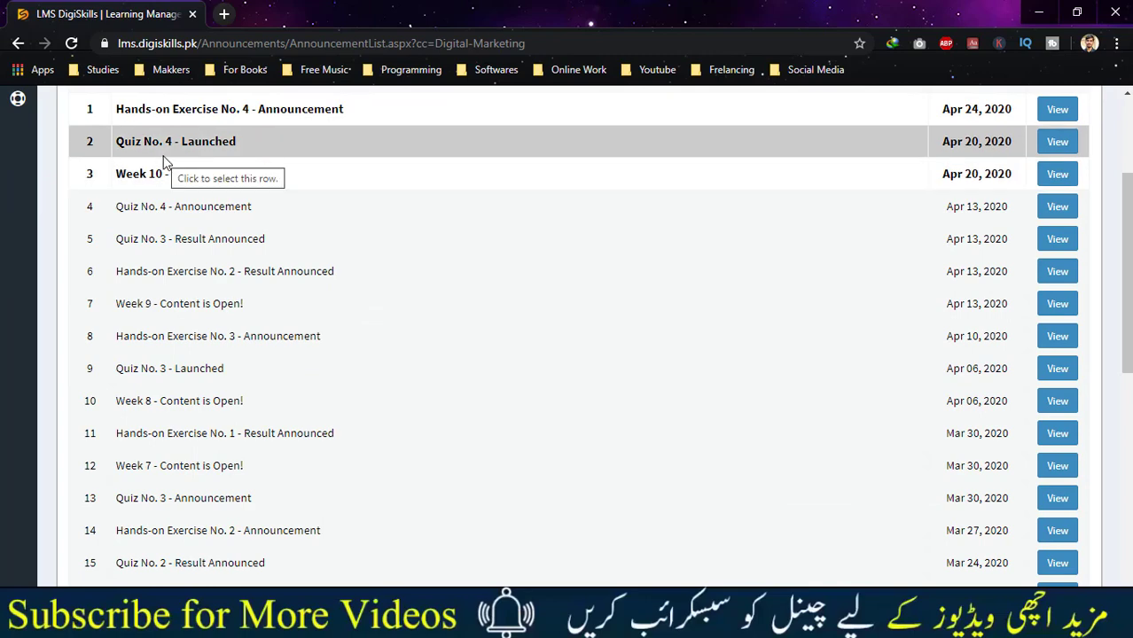
scroll(178, 159, "up", 2)
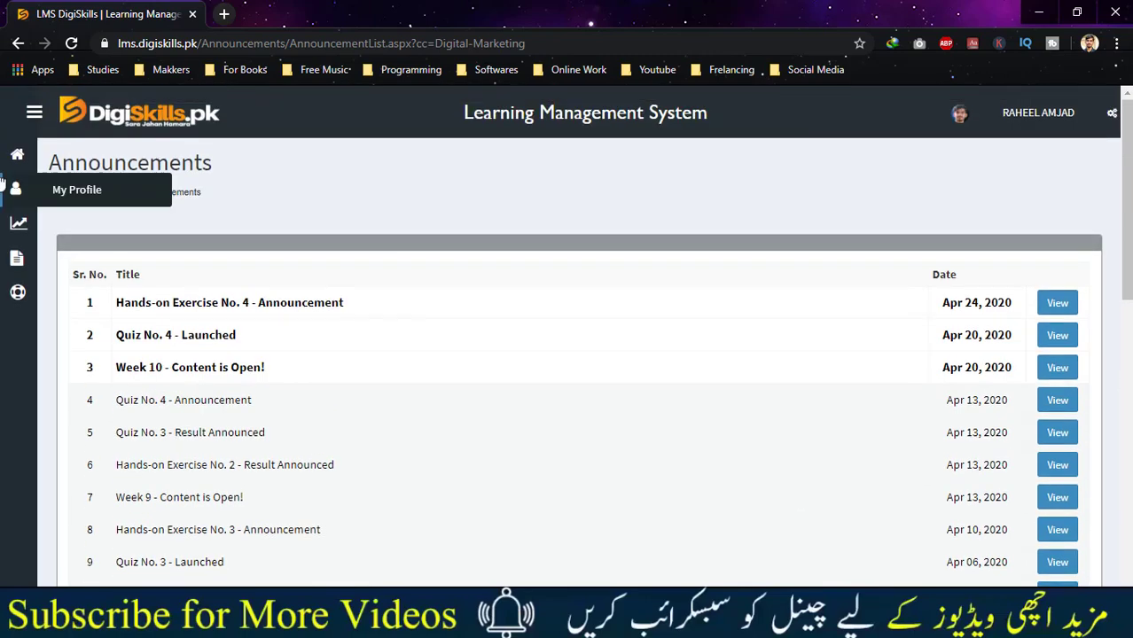
Step: From Home, review both courses' hands-on exercises and due dates, with Exercise No. 4 still open, then go back
left_click(17, 155)
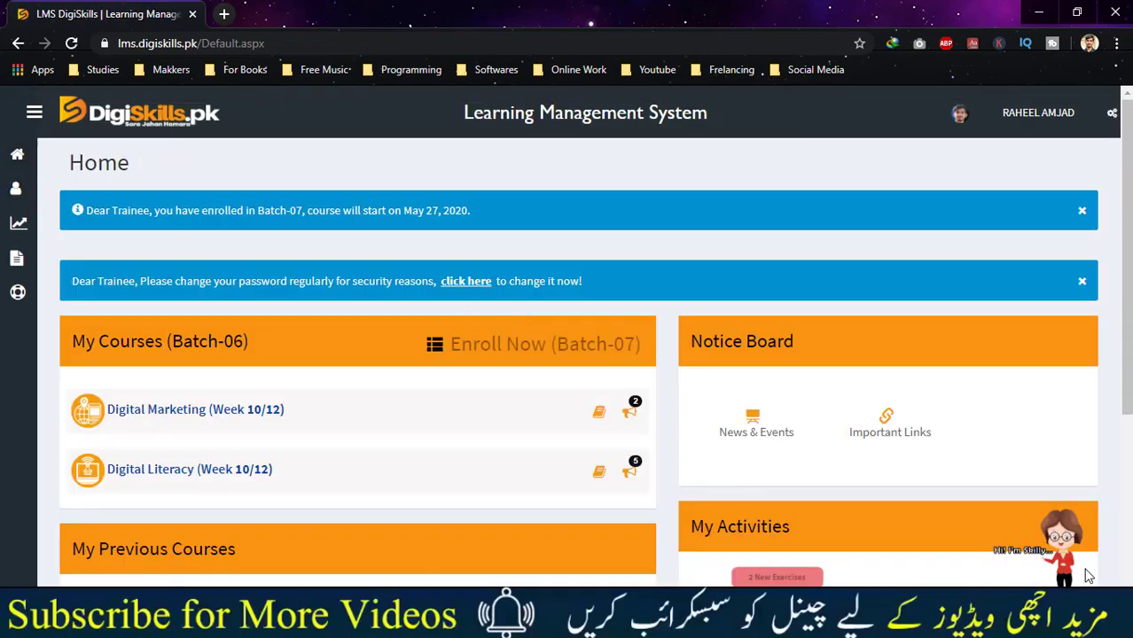
scroll(734, 456, "down", 2)
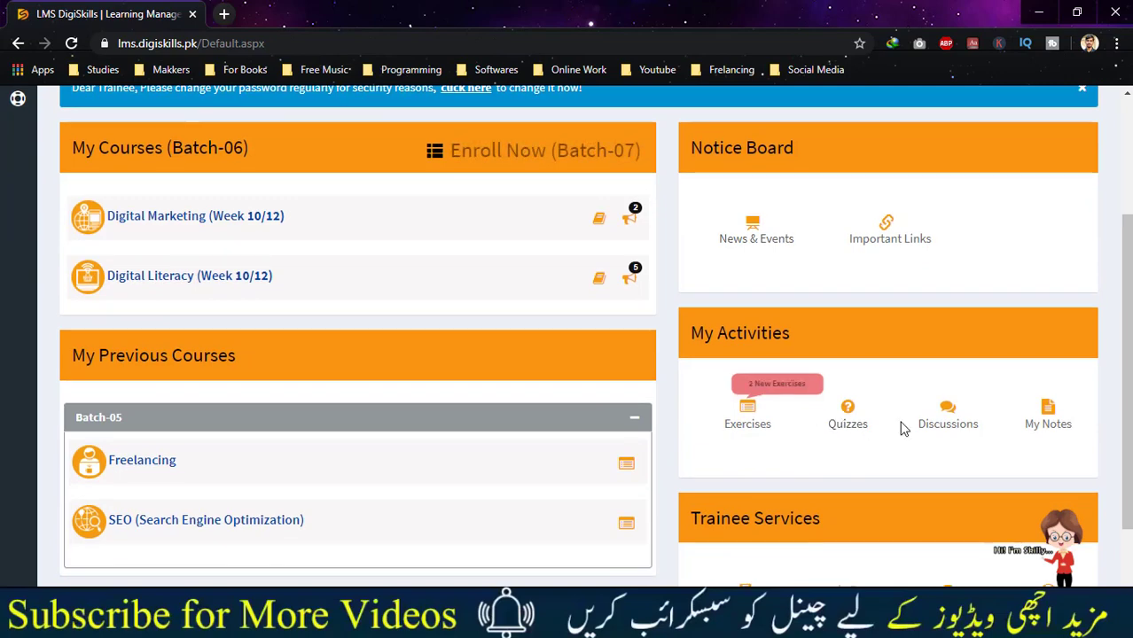
left_click(733, 420)
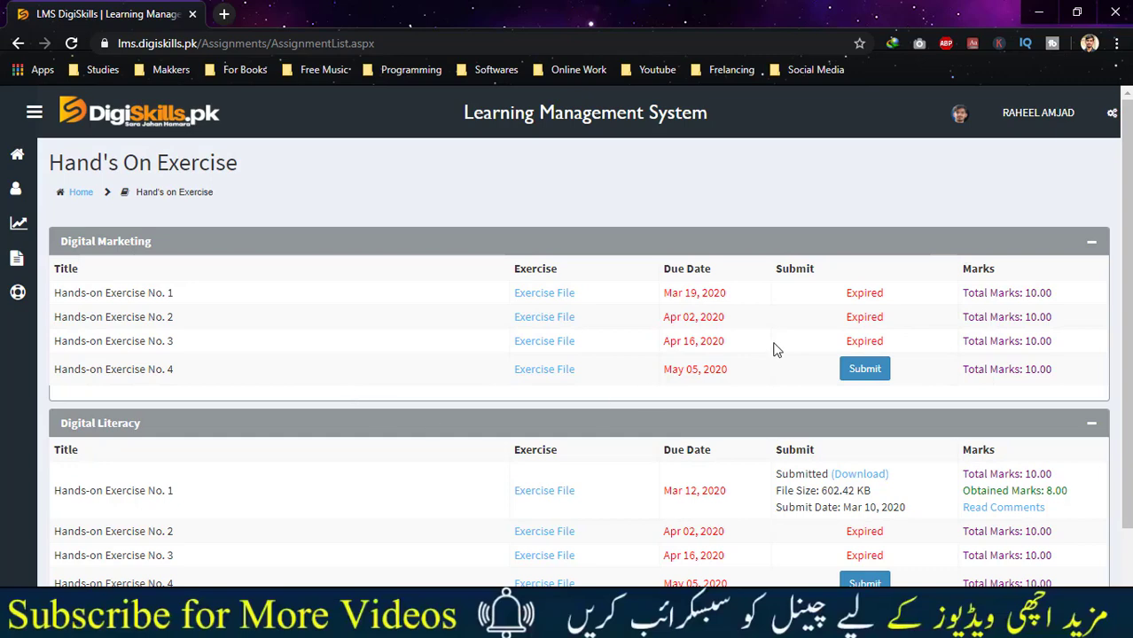
scroll(774, 349, "down", 1)
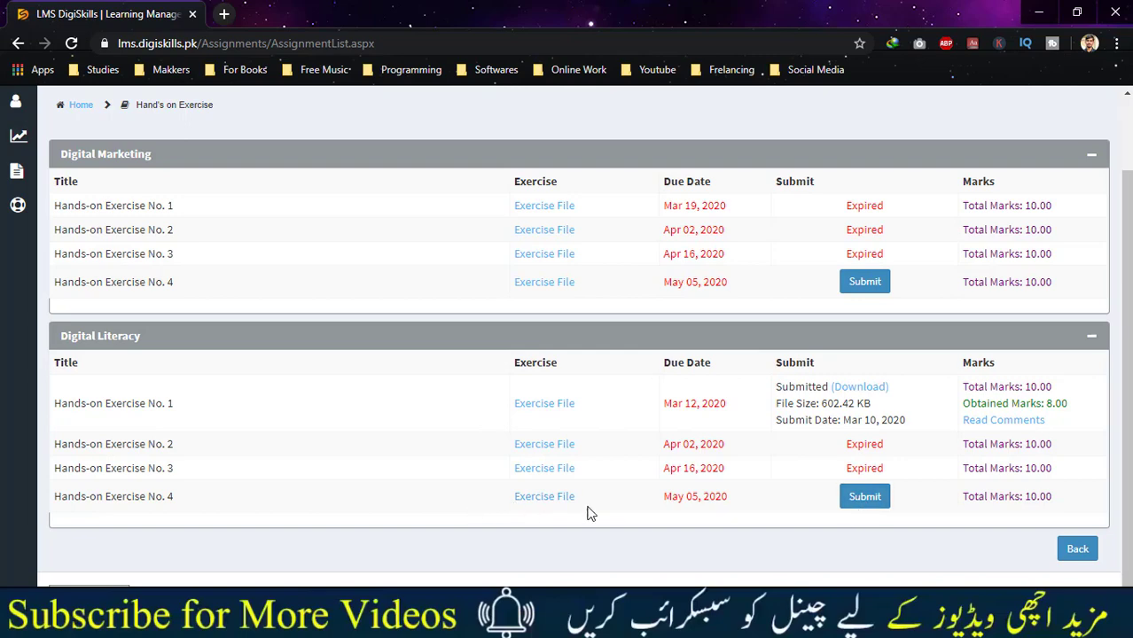
left_click(1078, 549)
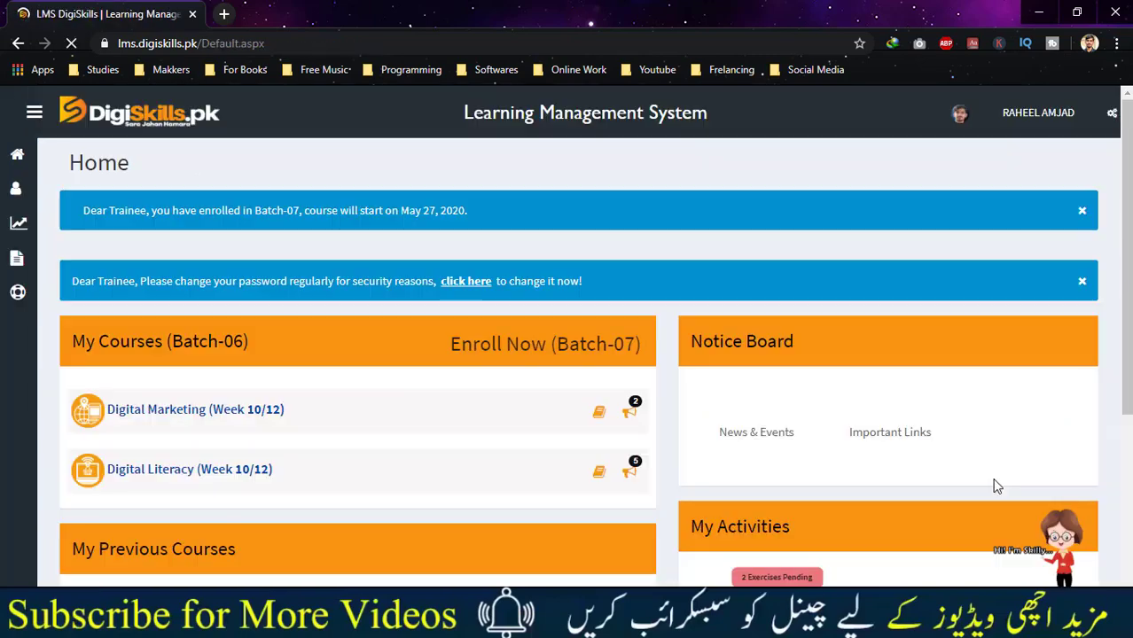
scroll(867, 378, "down", 3)
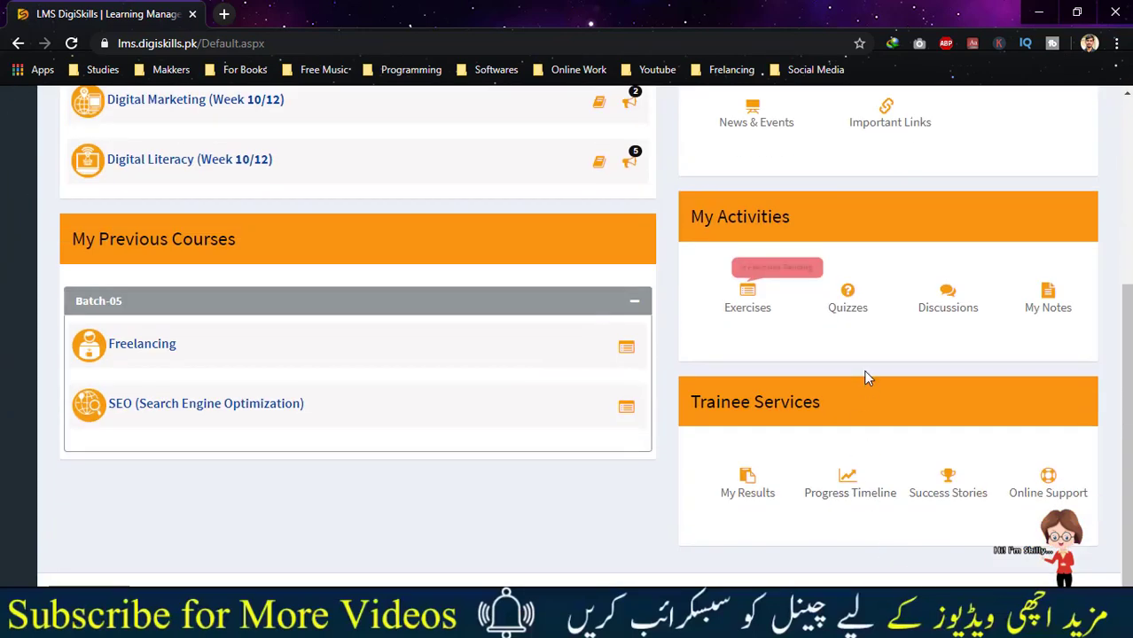
Step: Open the Quizzes list and scroll through the quiz scores for both courses
left_click(853, 301)
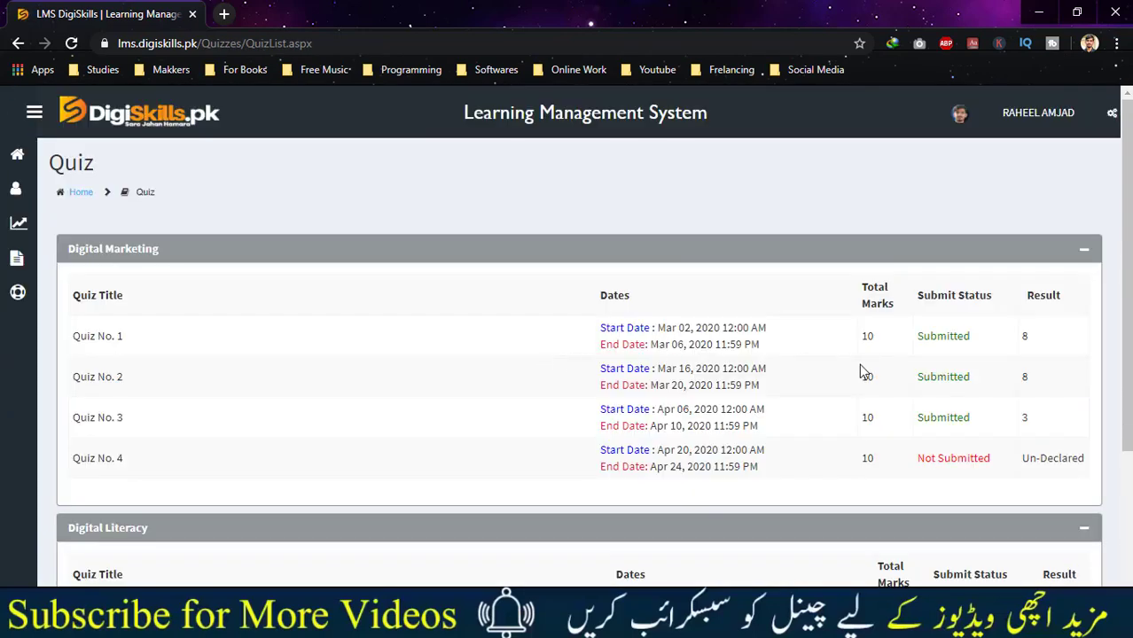
scroll(858, 376, "down", 3)
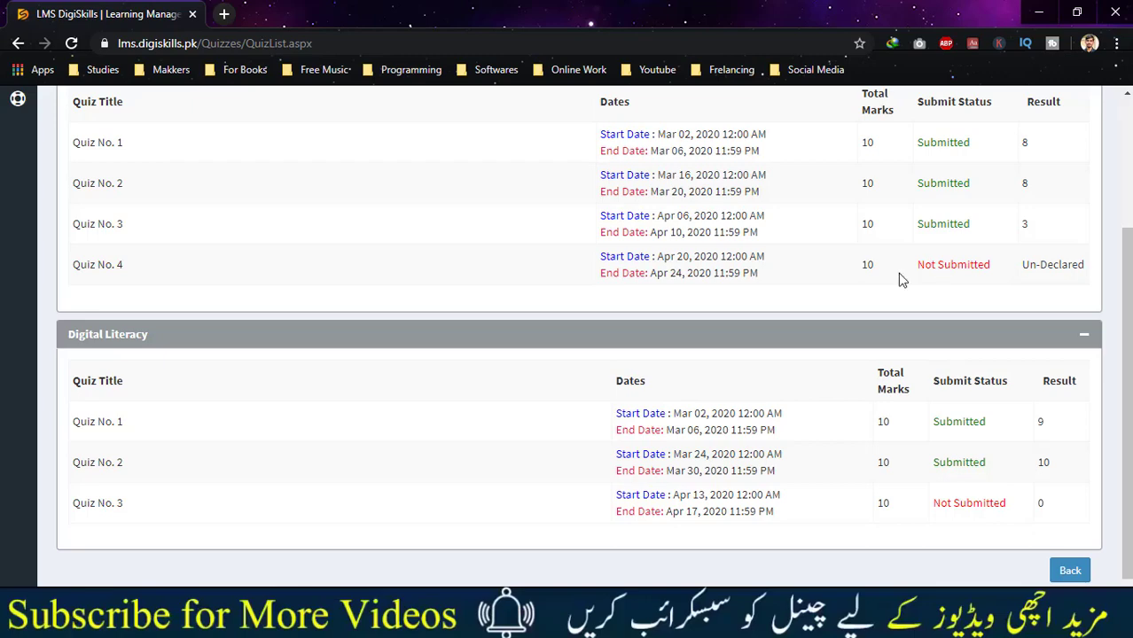
scroll(808, 274, "up", 3)
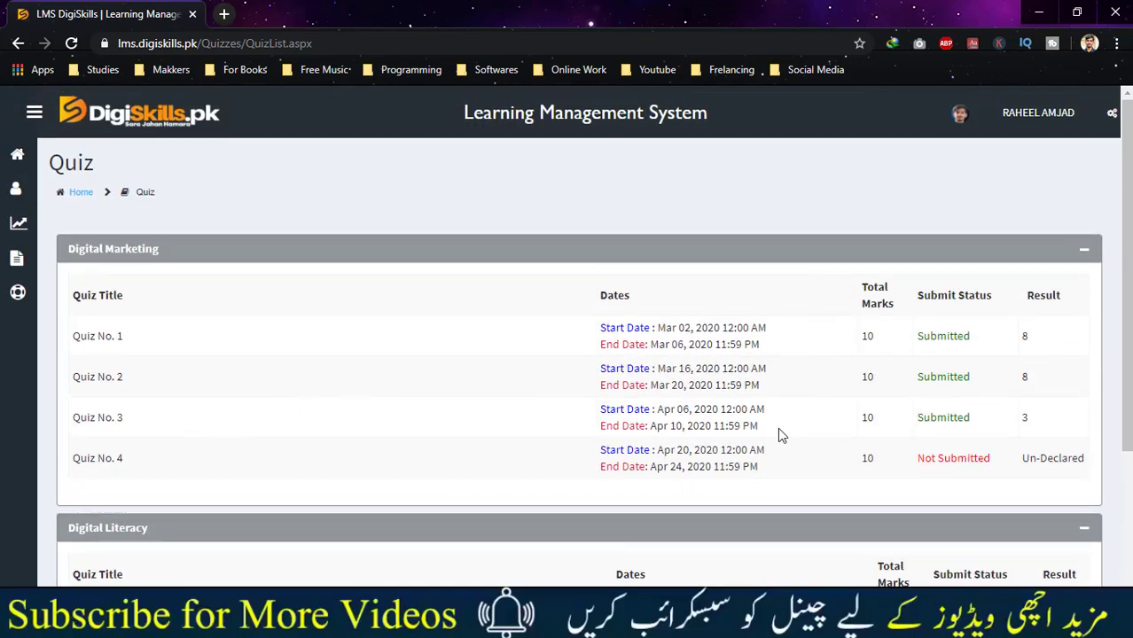
scroll(866, 357, "down", 3)
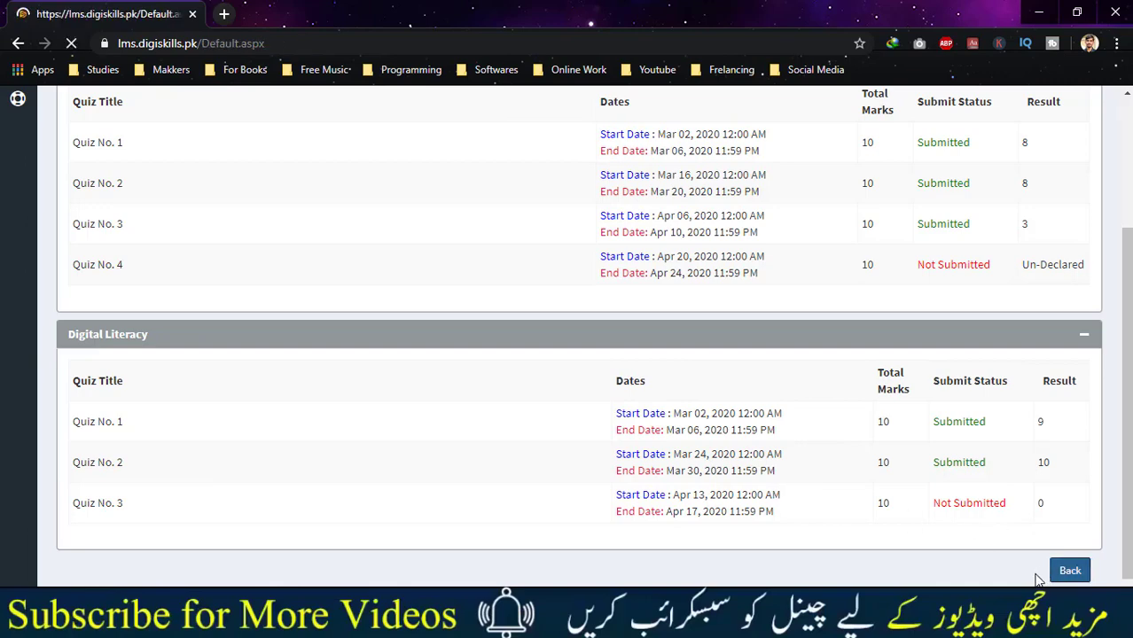
scroll(971, 505, "down", 3)
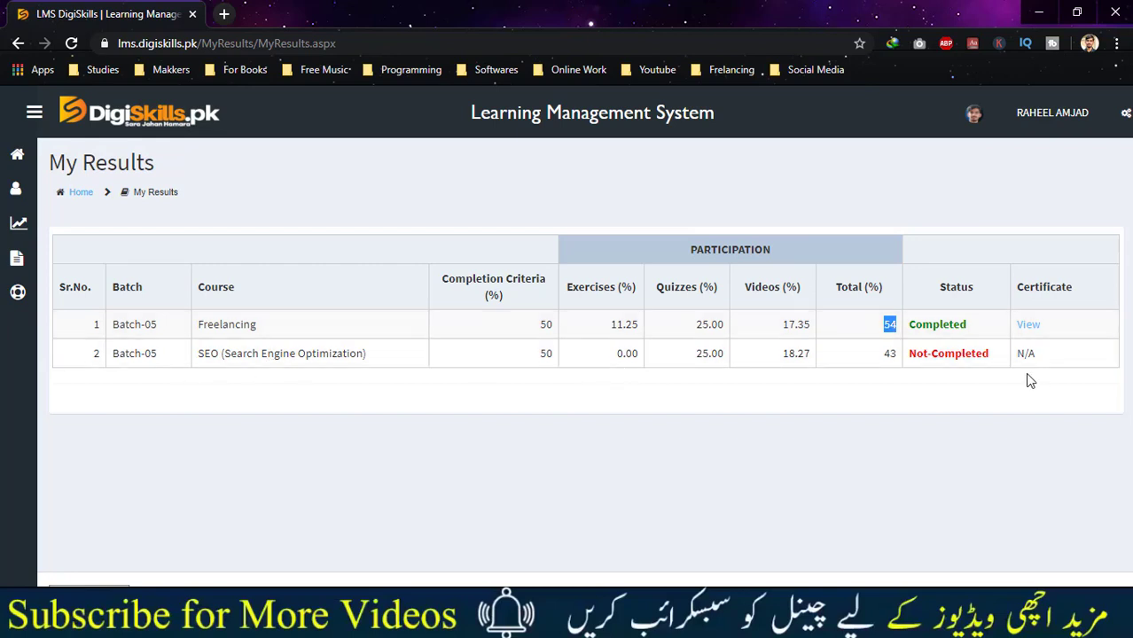
Step: Return Home and open the Progress Timeline showing Digital Literacy at 41% overall
left_click(903, 403)
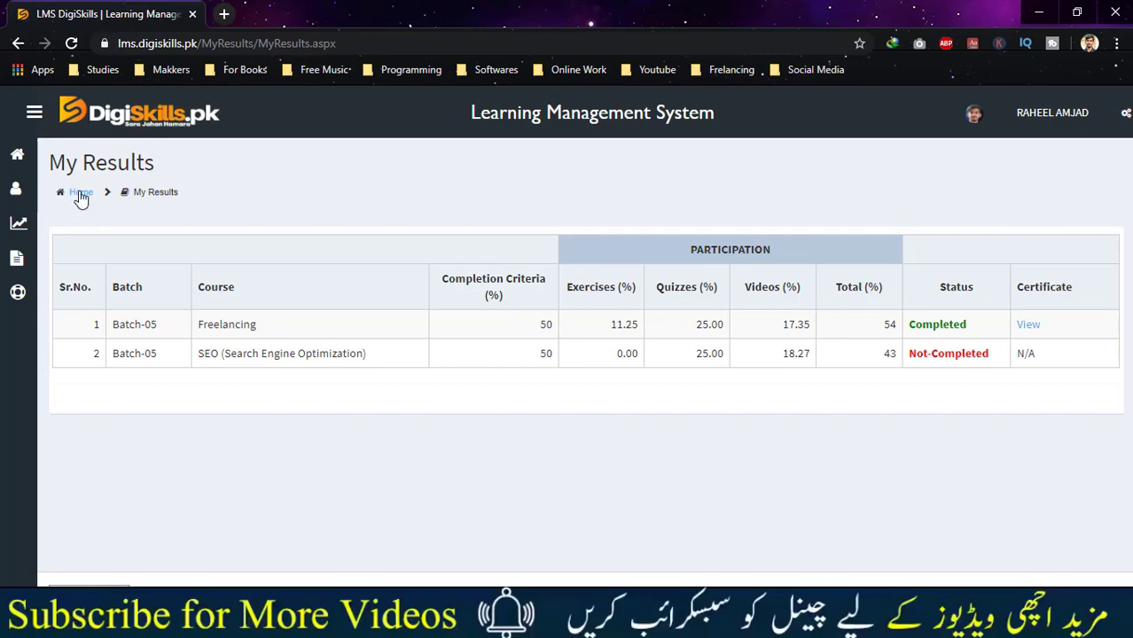
left_click(80, 194)
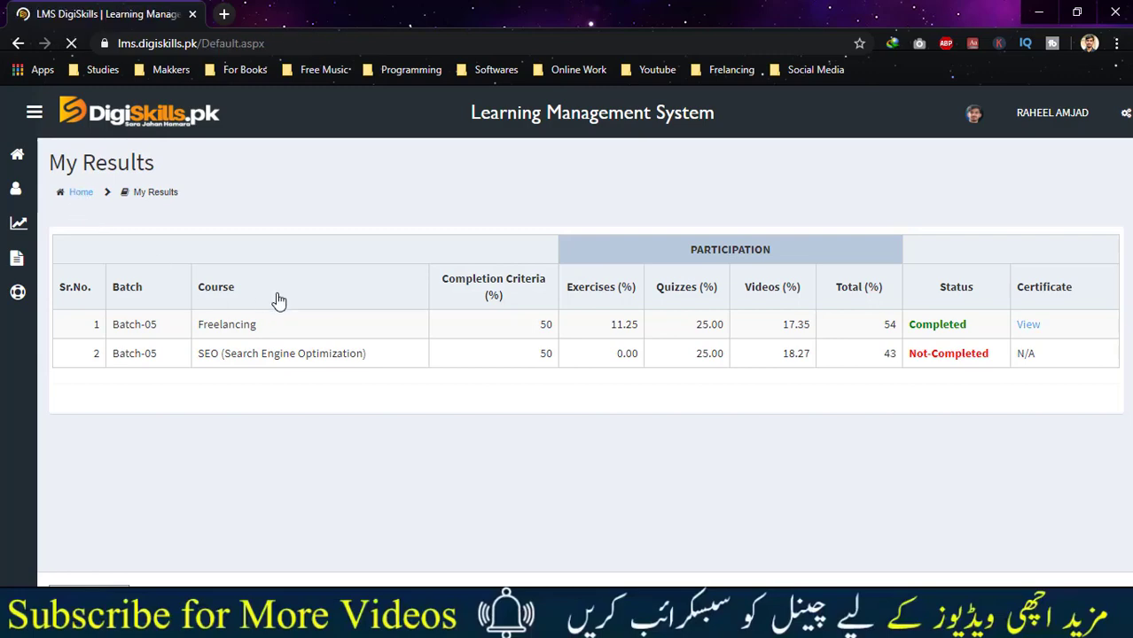
scroll(873, 532, "down", 4)
left_click(850, 486)
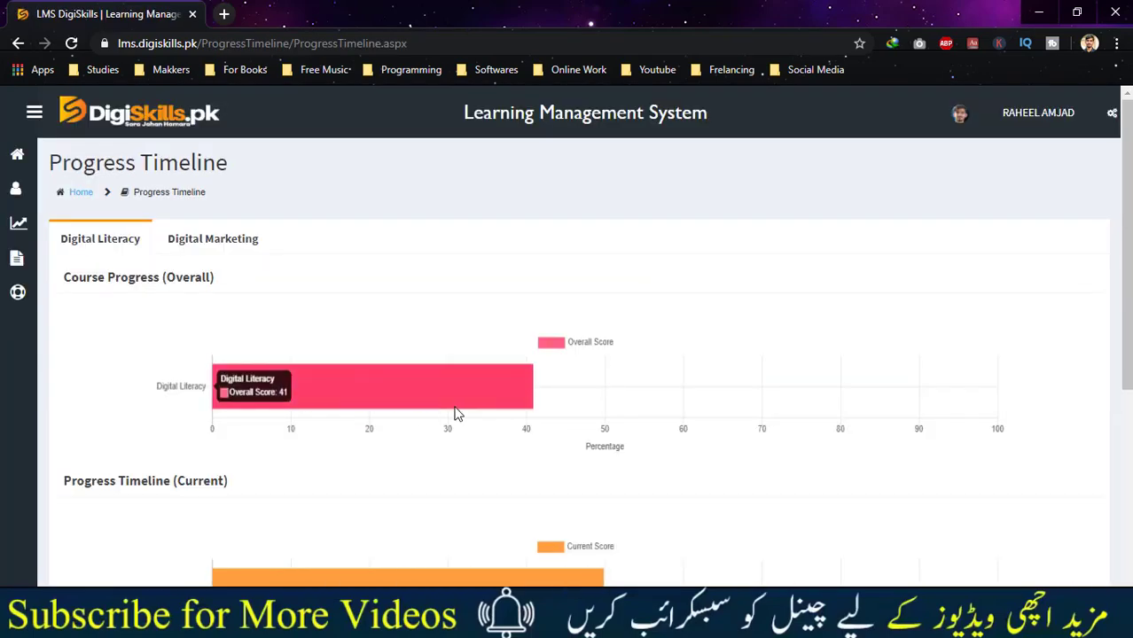
scroll(83, 306, "down", 2)
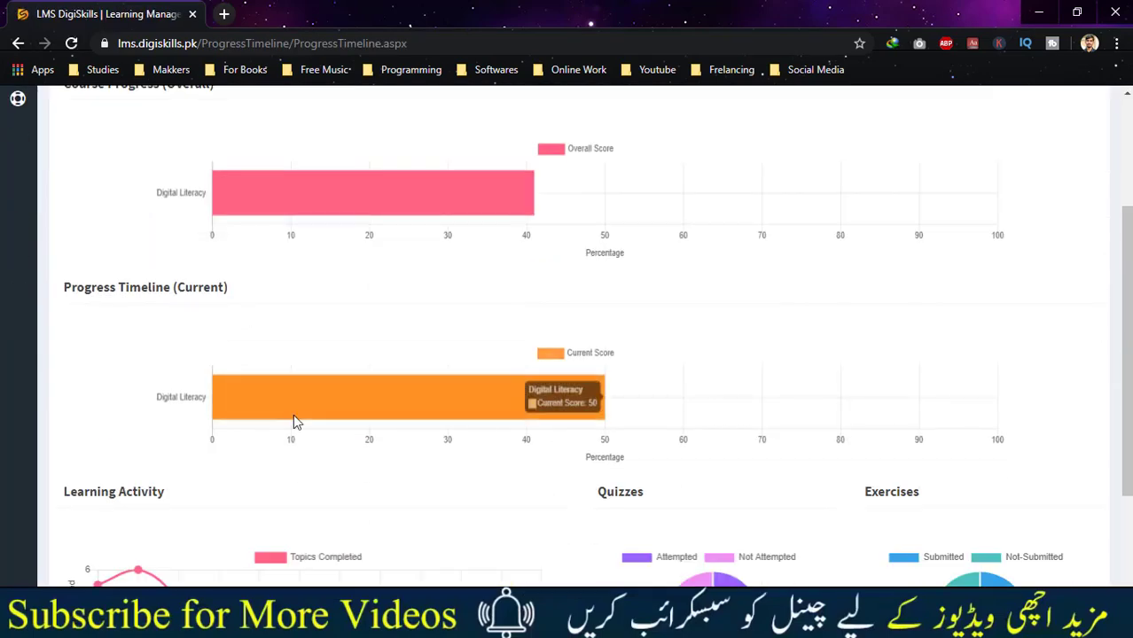
scroll(614, 421, "up", 2)
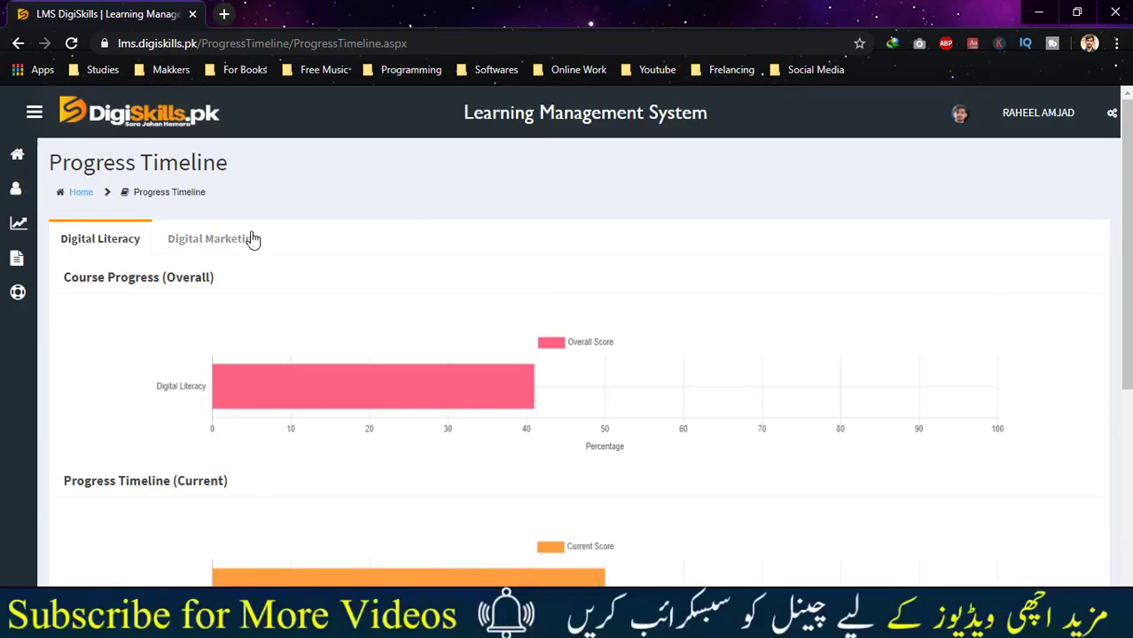
scroll(633, 405, "down", 2)
scroll(612, 399, "up", 2)
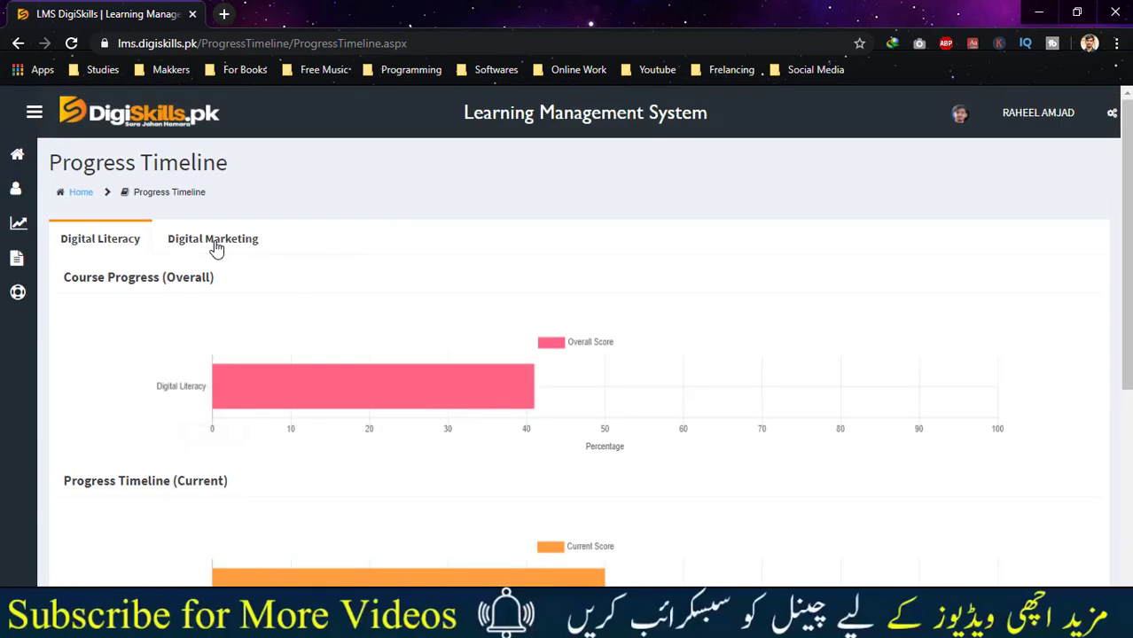
Step: Check Digital Marketing's progress charts at 30% overall, then return to the home dashboard
left_click(213, 239)
scroll(455, 392, "down", 2)
scroll(696, 469, "down", 2)
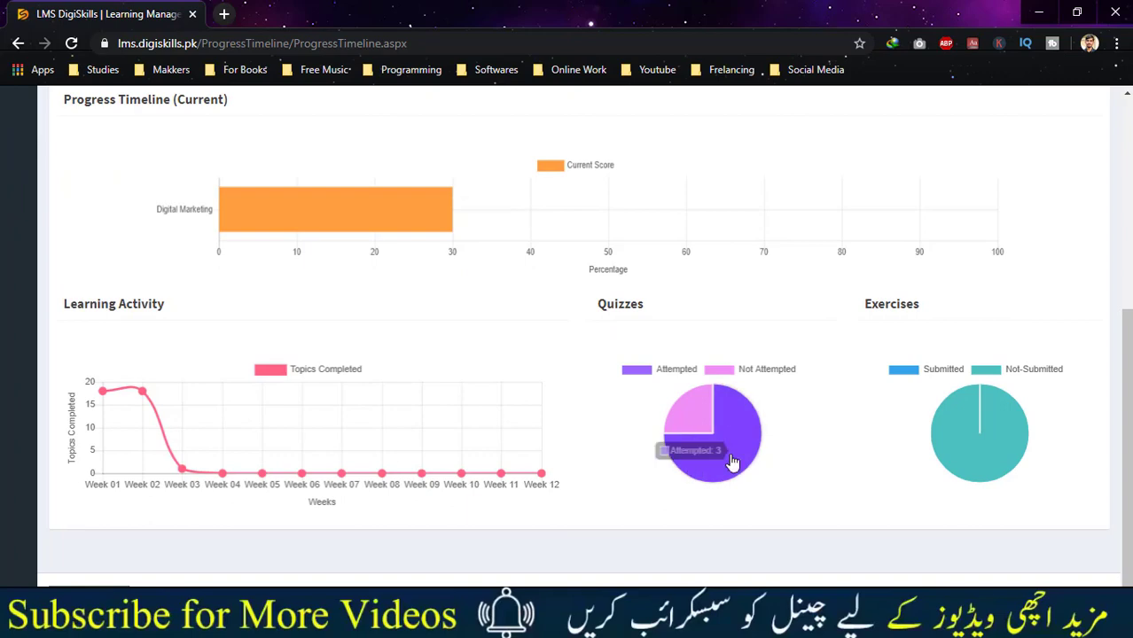
scroll(330, 395, "up", 4)
left_click(18, 156)
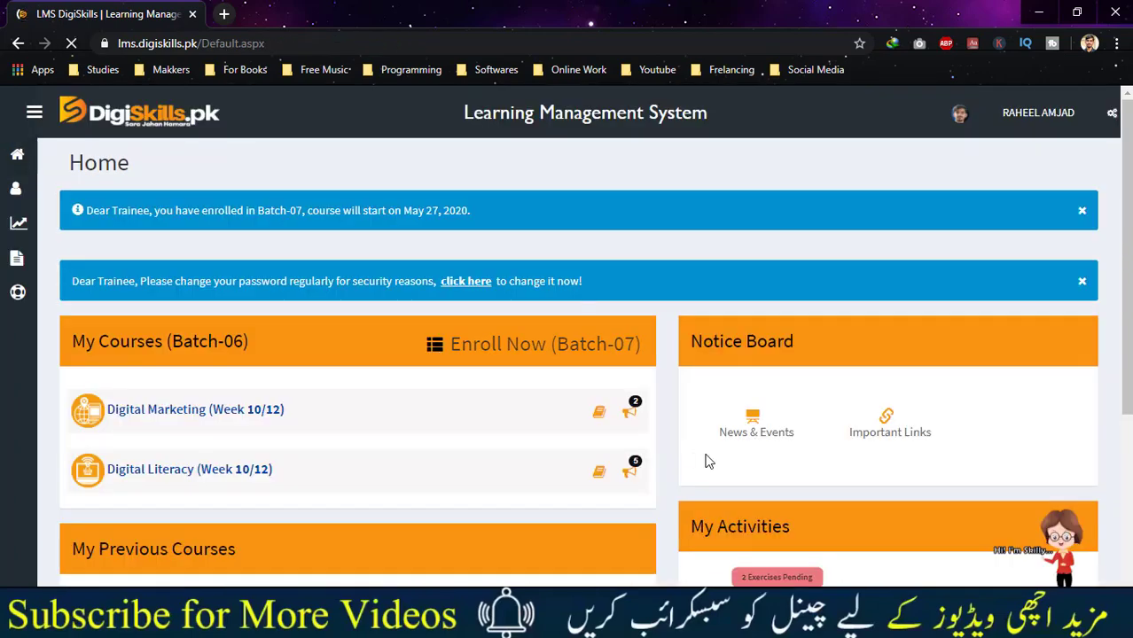
scroll(844, 477, "down", 3)
Step: Minimize the browser and refresh the desktop twice
left_click(1038, 13)
right_click(720, 131)
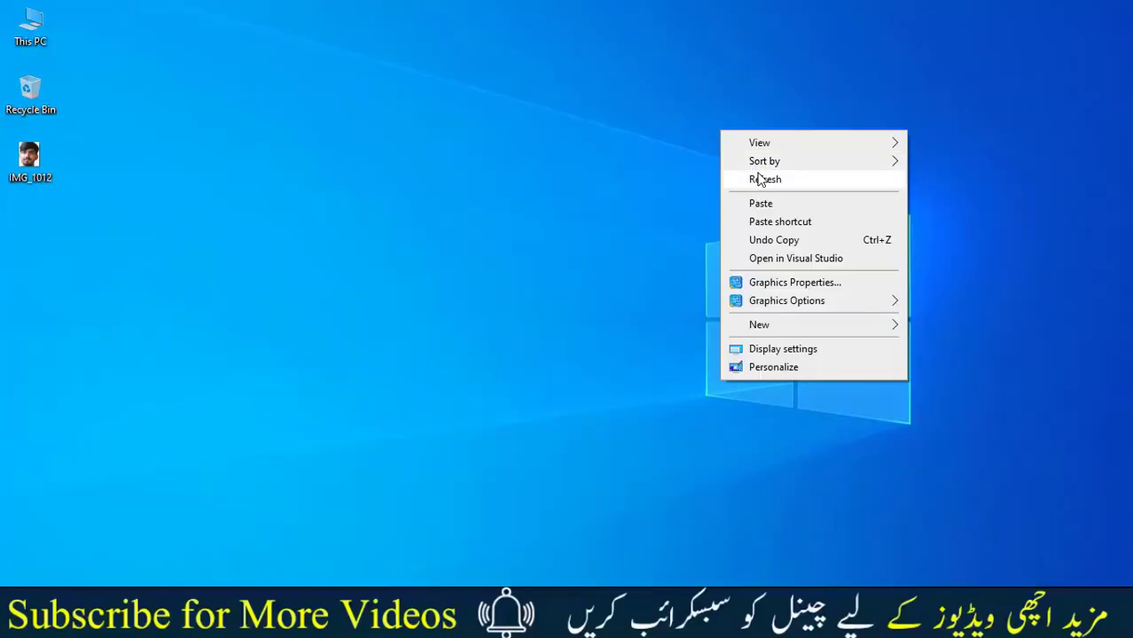
left_click(756, 178)
right_click(739, 161)
left_click(766, 207)
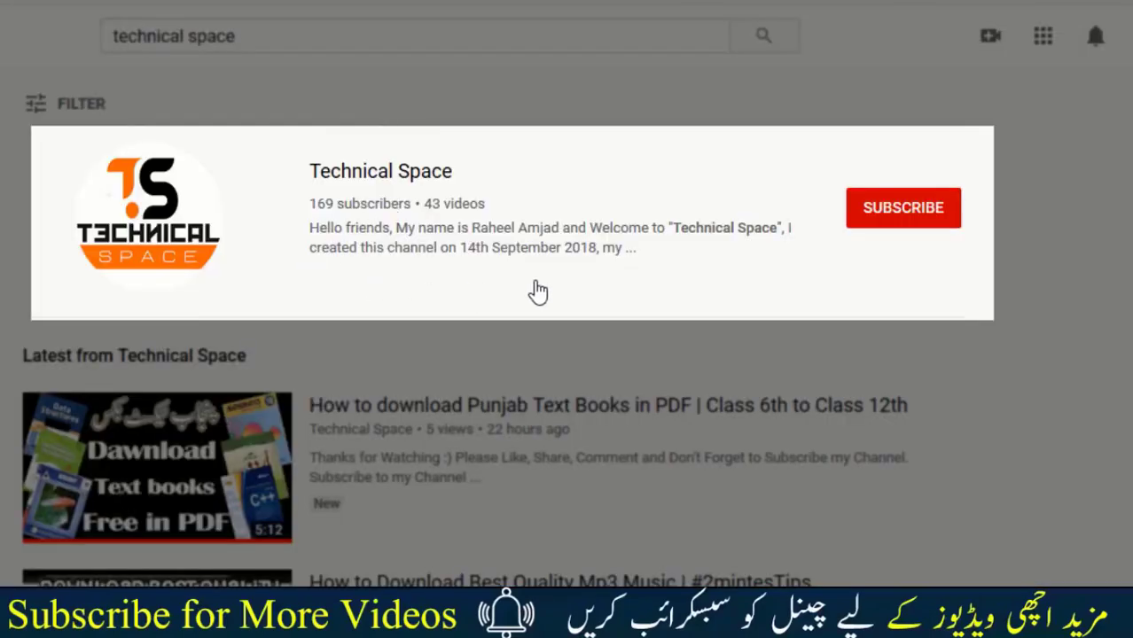
Step: Subscribe to Technical Space and set its notification bell to All
left_click(898, 218)
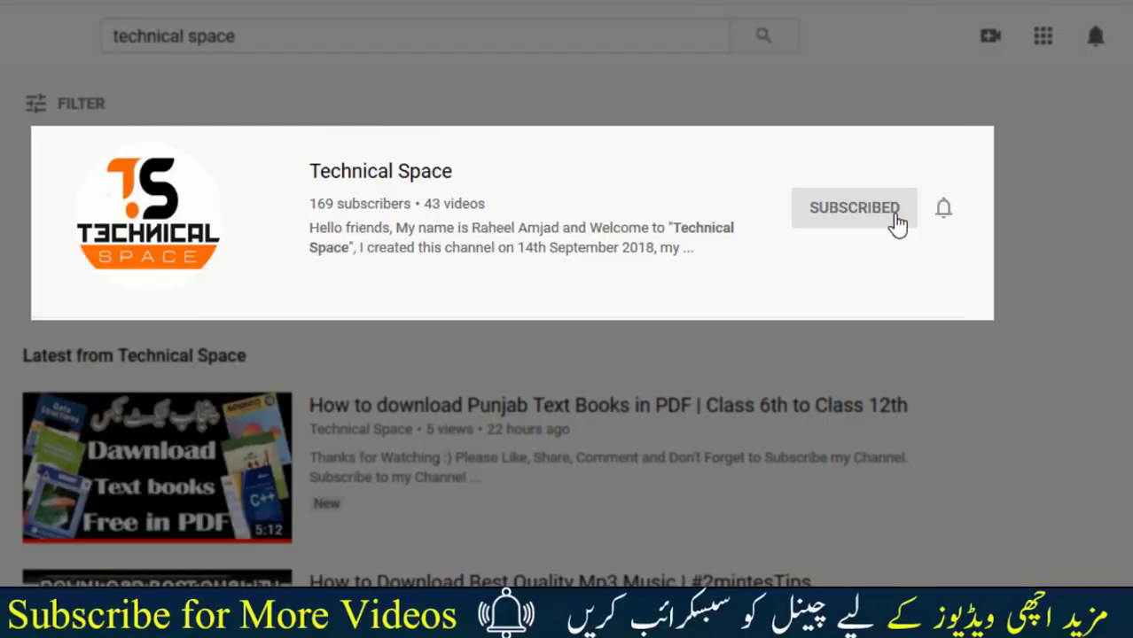
left_click(945, 212)
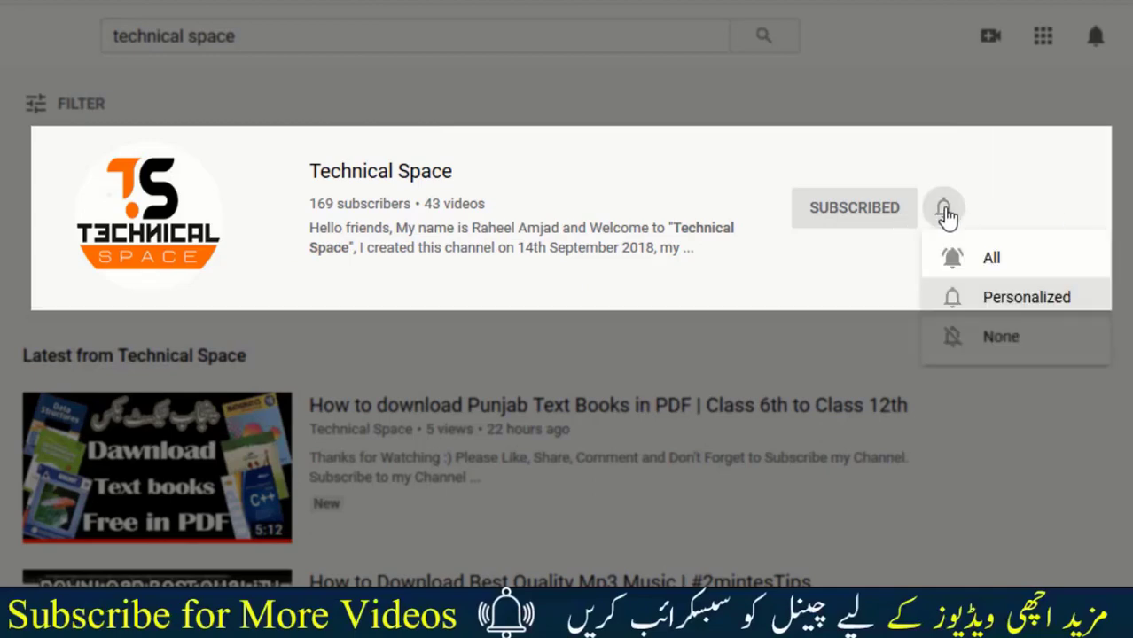
left_click(984, 266)
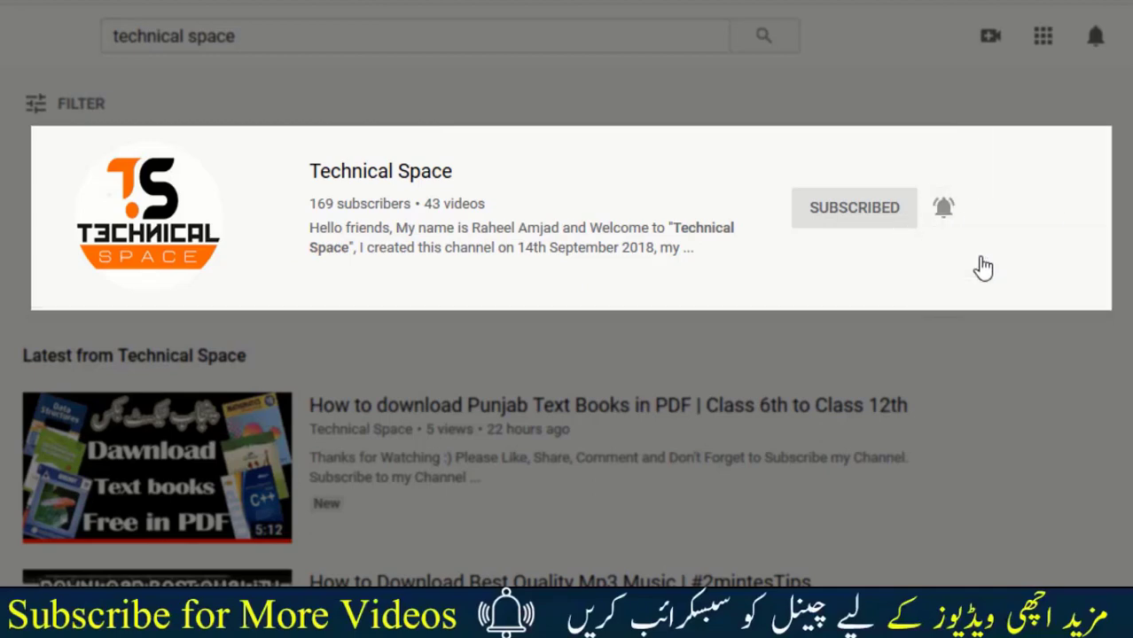